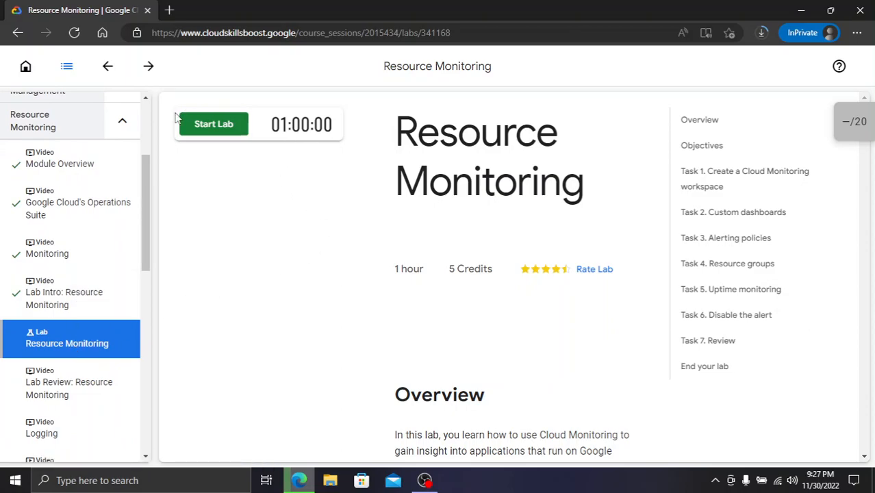
# Hide the course outline, start the Resource Monitoring lab and begin the human verification check
pyautogui.click(67, 65)
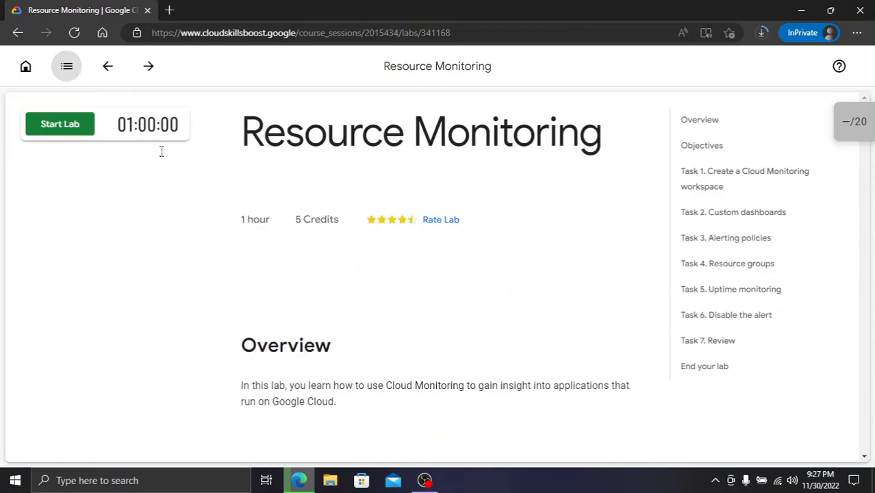
pyautogui.click(66, 126)
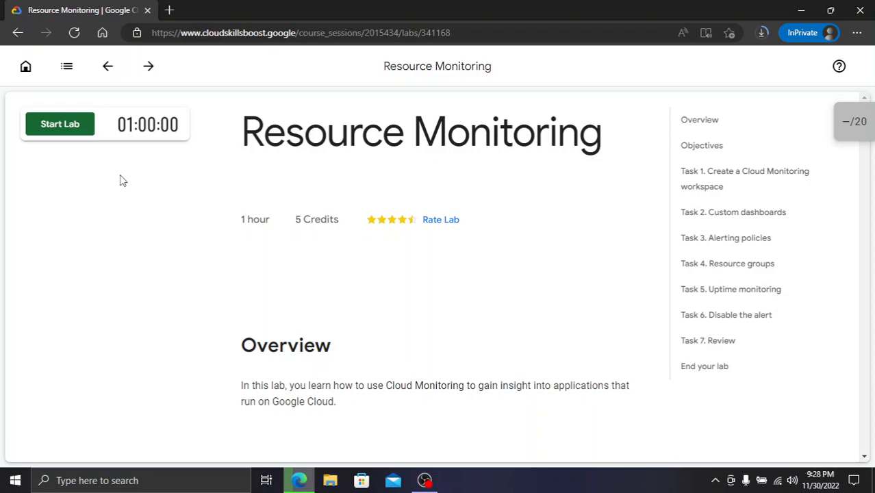
pyautogui.click(40, 135)
pyautogui.click(39, 160)
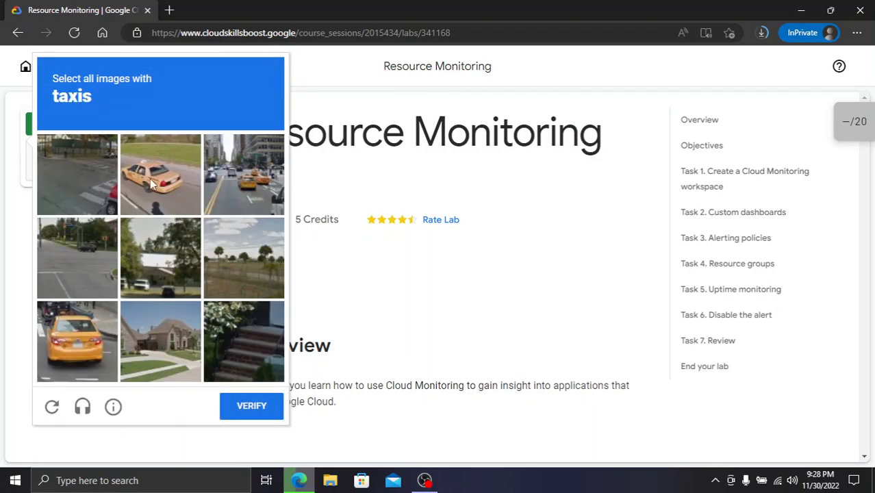
# Complete the image verification by selecting all images with taxis
pyautogui.click(156, 189)
pyautogui.click(244, 177)
pyautogui.click(90, 341)
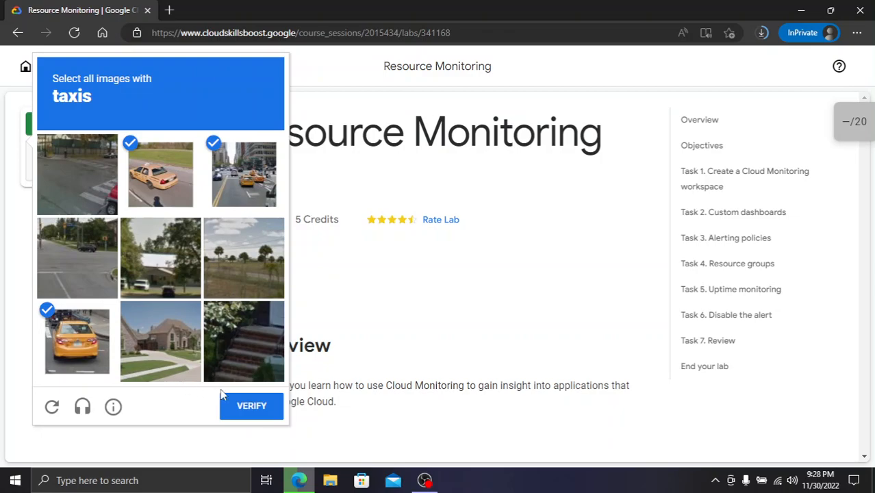
pyautogui.click(234, 398)
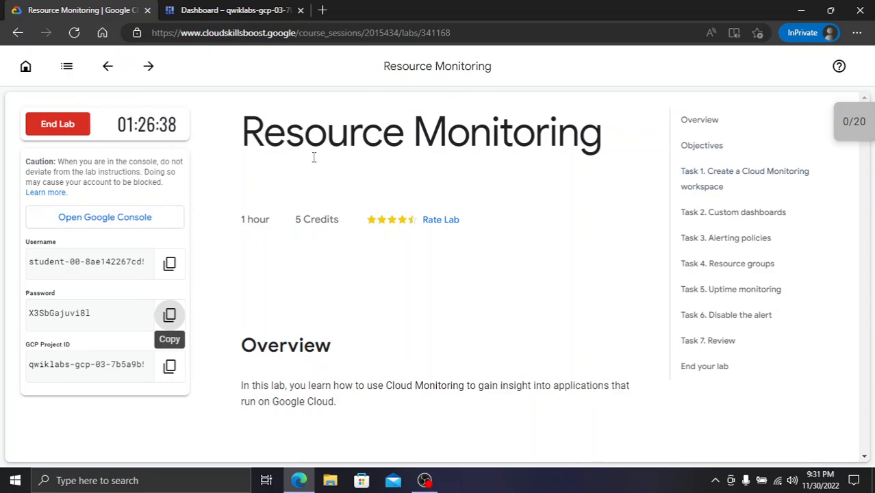
# Review the lab's checkpoint list and go to the Task 1 instructions on creating a Cloud Monitoring workspace
pyautogui.click(854, 121)
pyautogui.scroll(-1, 791, 188)
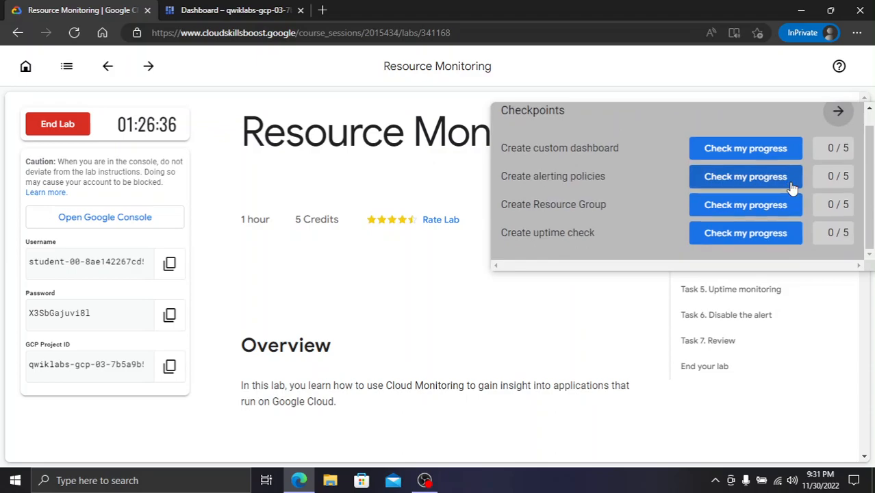
pyautogui.click(837, 111)
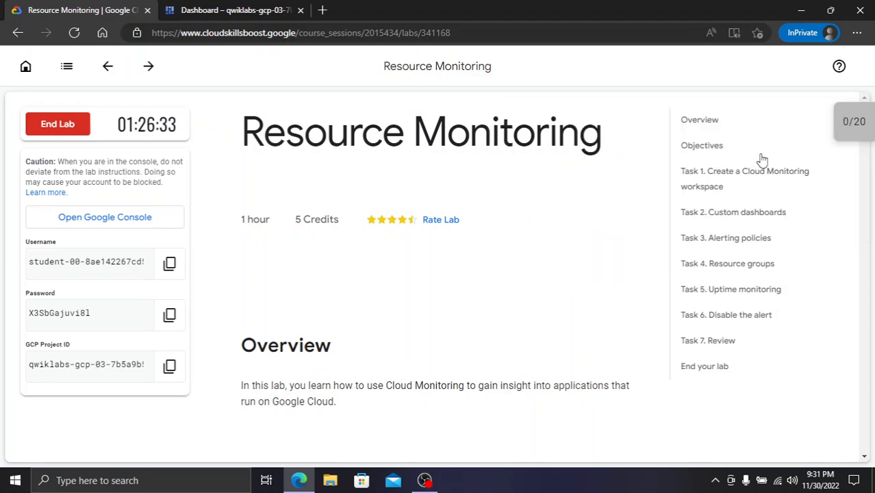
pyautogui.click(690, 183)
pyautogui.click(206, 10)
pyautogui.click(15, 7)
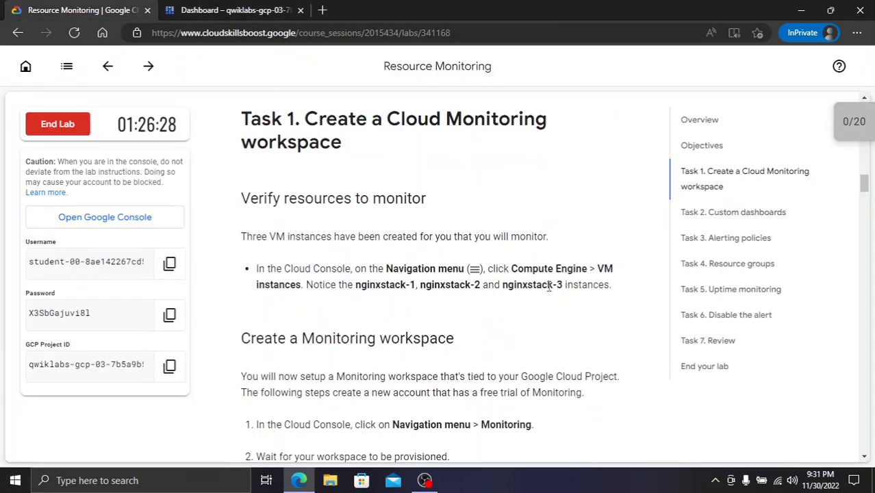
# Switch to the Google Cloud console and open the Compute Engine VM instances page
pyautogui.click(222, 8)
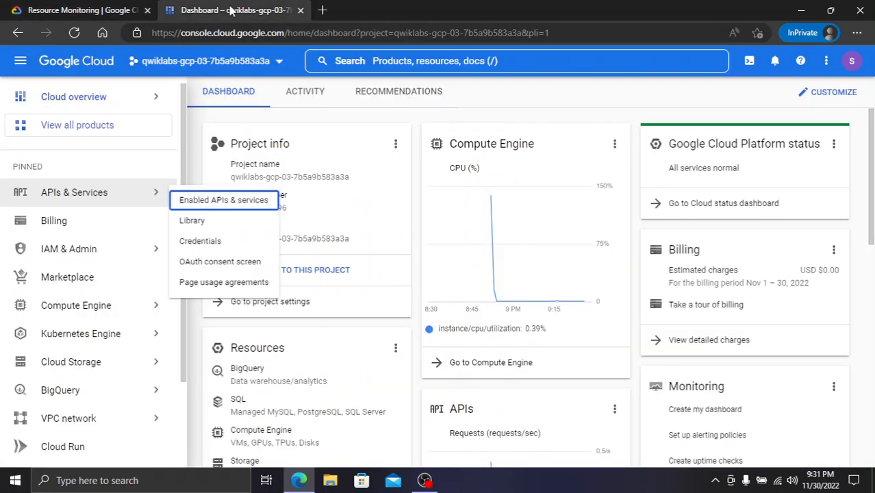
pyautogui.click(462, 62)
pyautogui.click(365, 111)
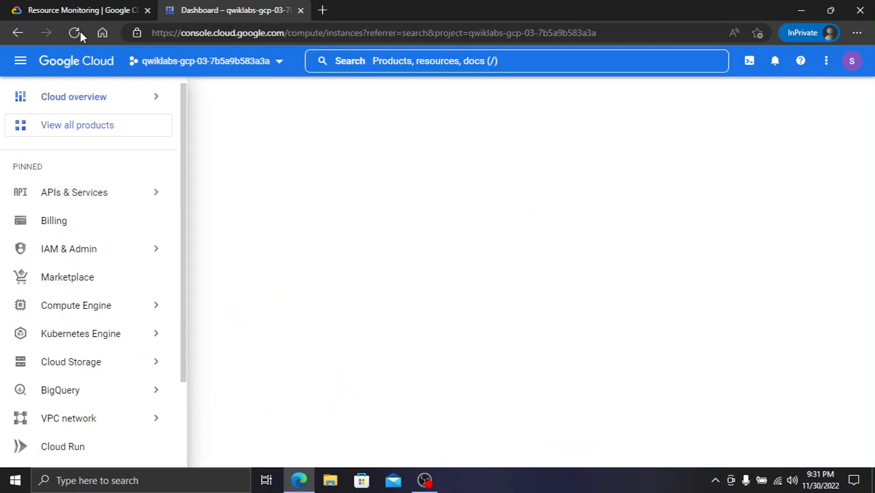
# Return to the lab guide and read the Monitoring workspace instructions through to Task 2, Custom dashboards
pyautogui.click(59, 8)
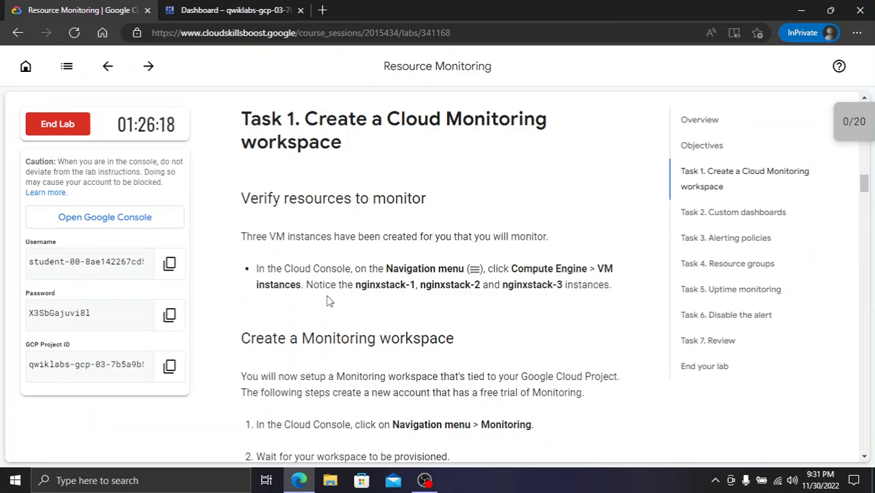
pyautogui.scroll(-2, 534, 306)
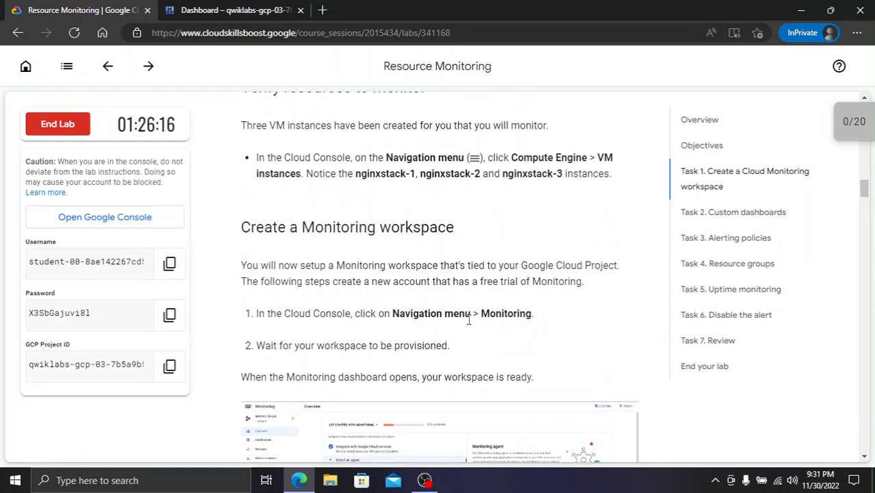
pyautogui.scroll(-1, 323, 265)
pyautogui.scroll(-2, 323, 265)
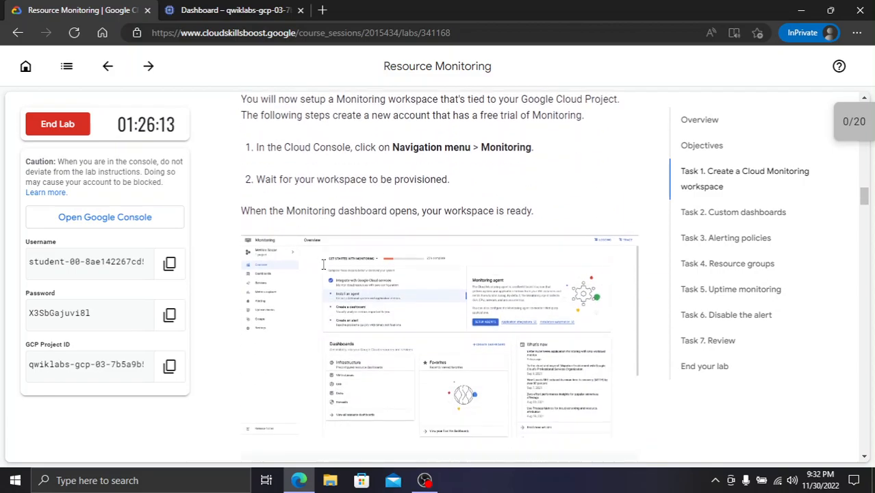
pyautogui.scroll(2, 323, 265)
pyautogui.scroll(-3, 323, 266)
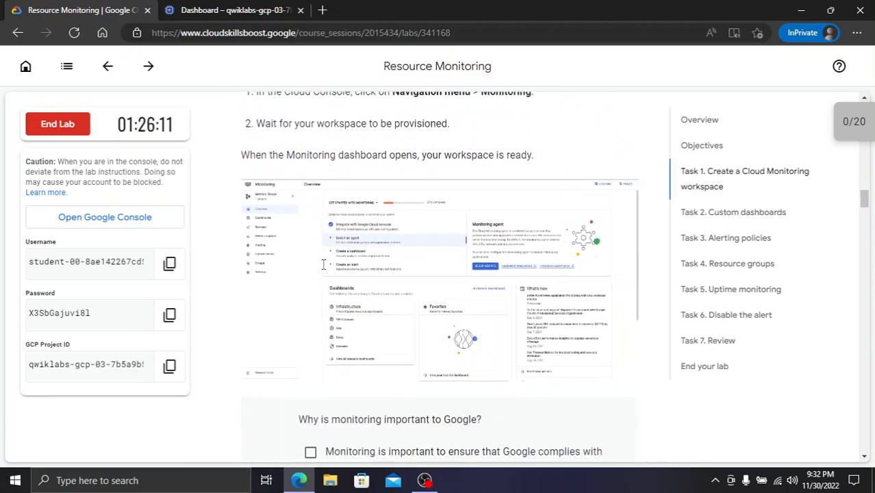
pyautogui.scroll(-3, 323, 265)
pyautogui.scroll(-8, 323, 265)
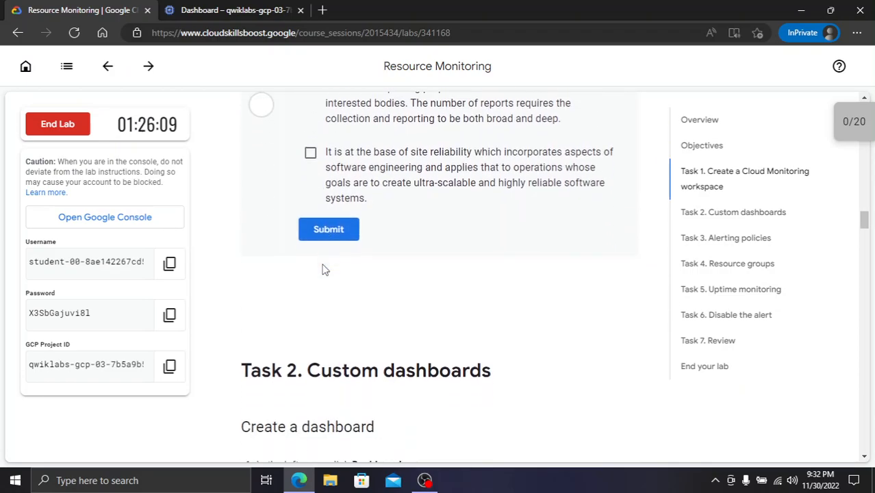
pyautogui.scroll(12, 323, 267)
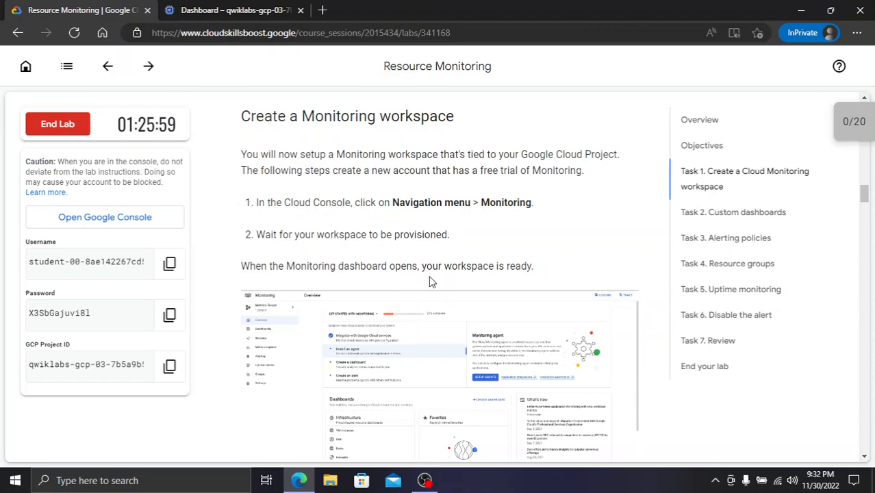
pyautogui.scroll(-5, 429, 277)
pyautogui.scroll(-6, 429, 275)
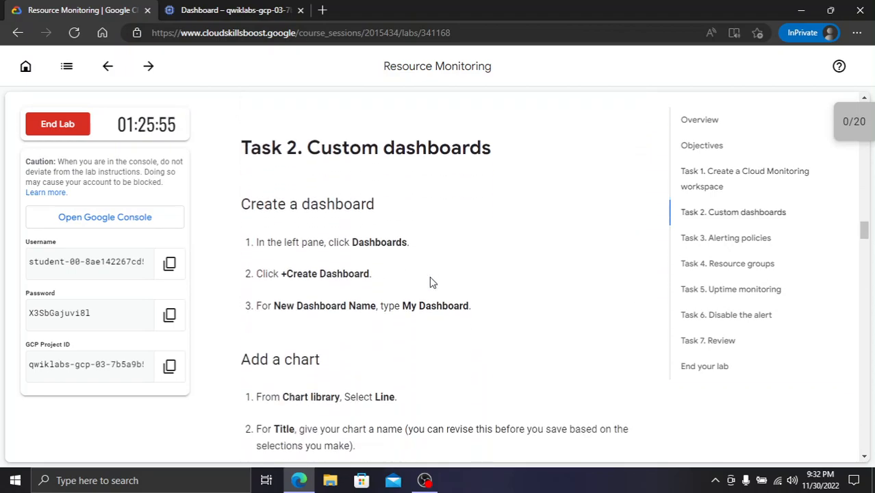
# Switch to the Cloud console, search for "monitoring" and open the Monitoring product
pyautogui.click(233, 11)
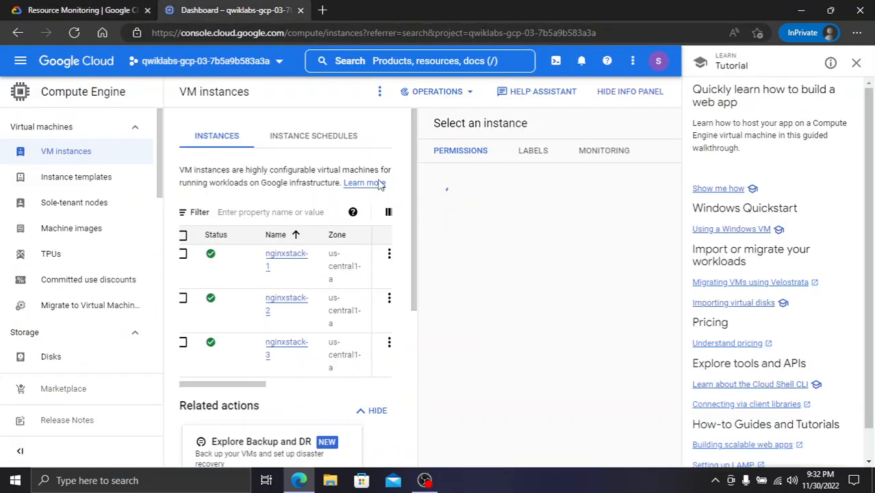
pyautogui.click(377, 61)
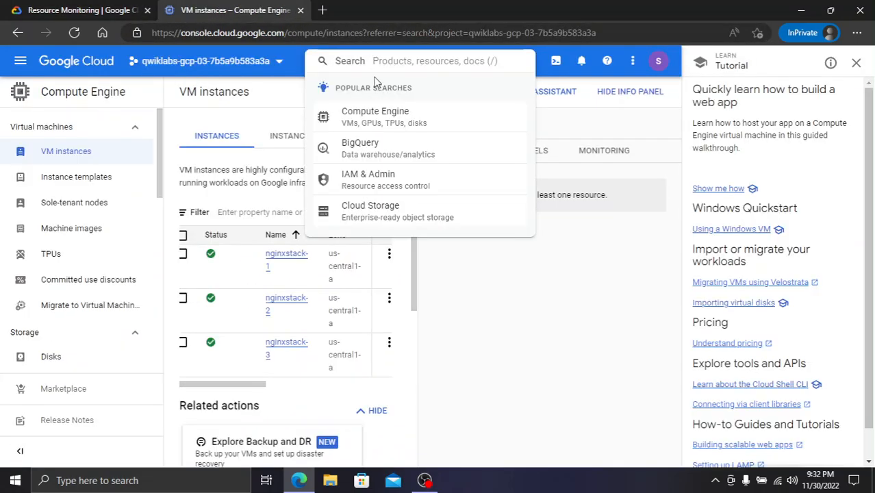
pyautogui.write('monit')
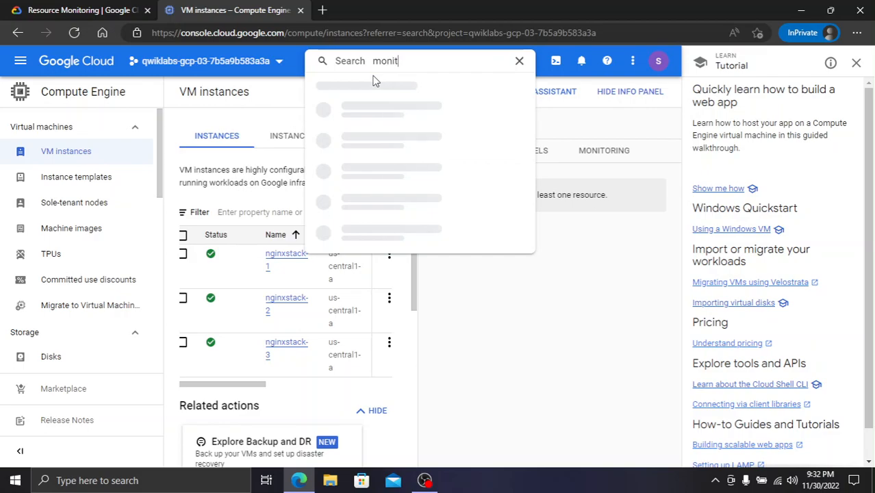
pyautogui.write('oring')
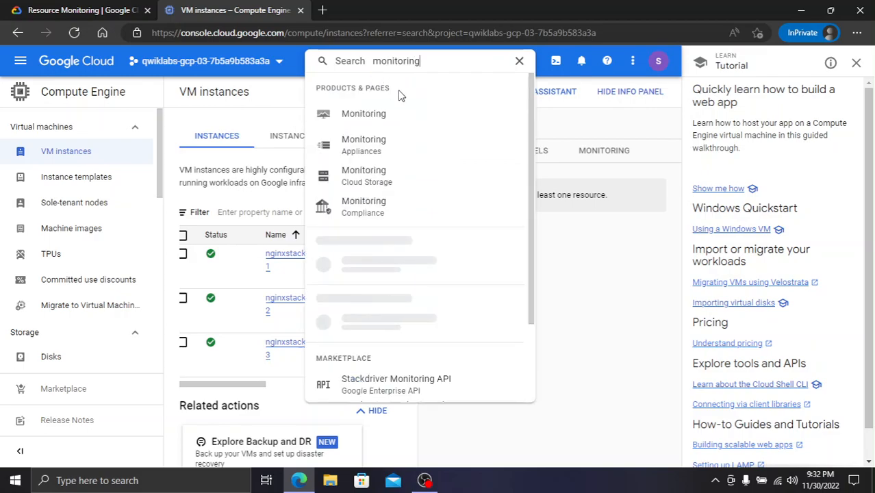
pyautogui.click(385, 122)
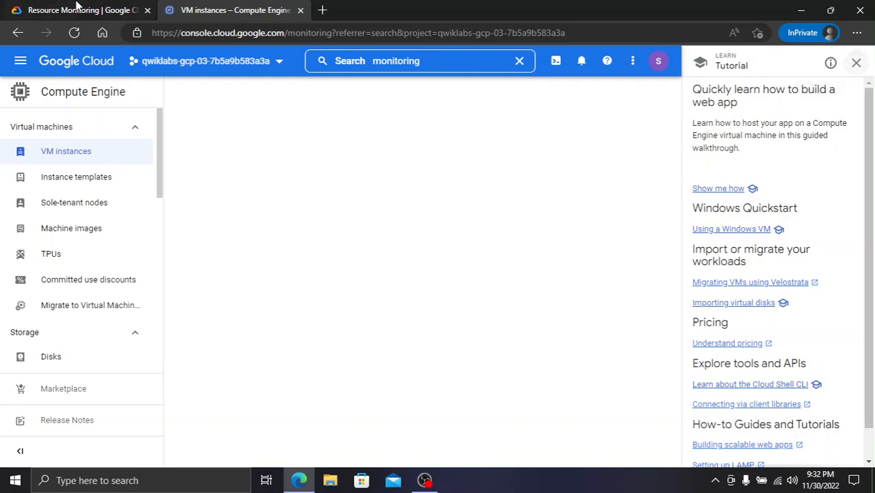
# Review the Task 2 instructions for creating a dashboard in the lab guide
pyautogui.click(96, 8)
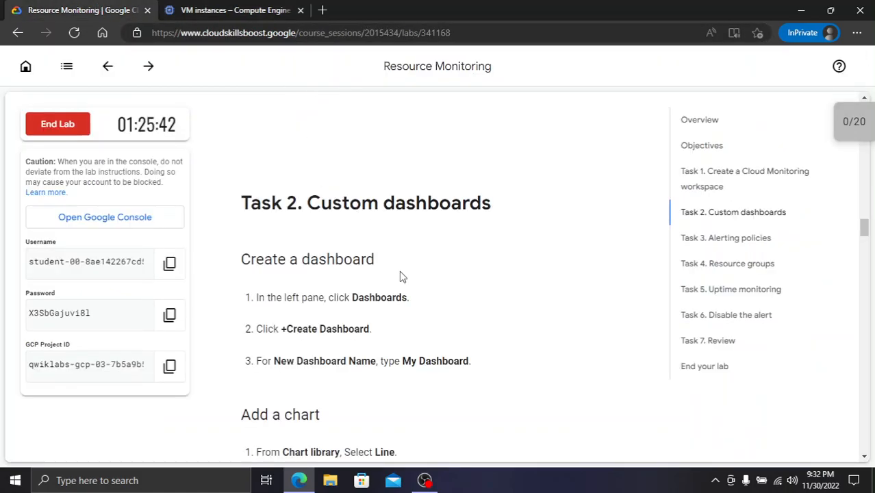
pyautogui.scroll(5, 402, 276)
pyautogui.scroll(-7, 452, 236)
pyautogui.scroll(1, 444, 246)
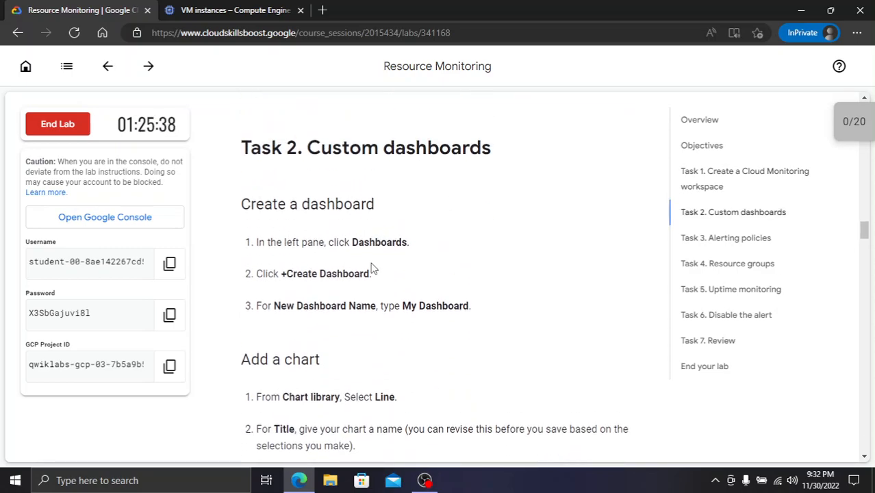
# In the Cloud console, dismiss the tutorial panel and the managed metric collection banner from the Monitoring overview
pyautogui.hotkey('ctrl', 'Tab')
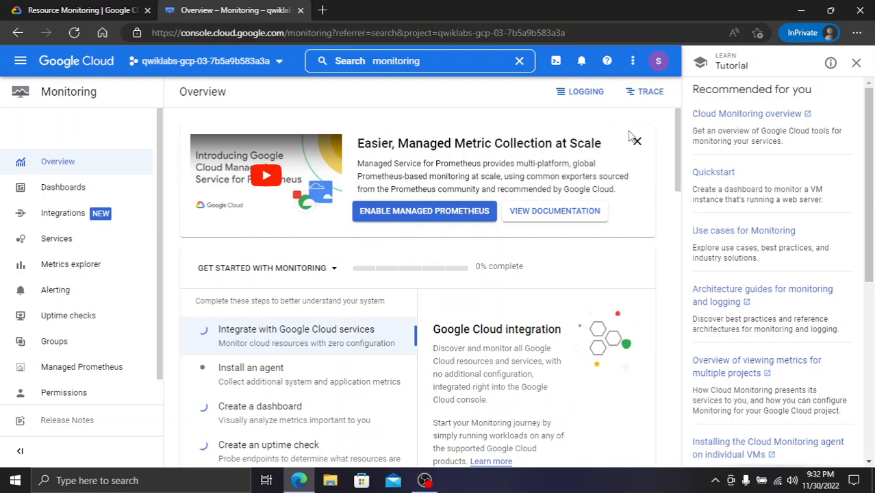
pyautogui.click(636, 140)
pyautogui.click(855, 62)
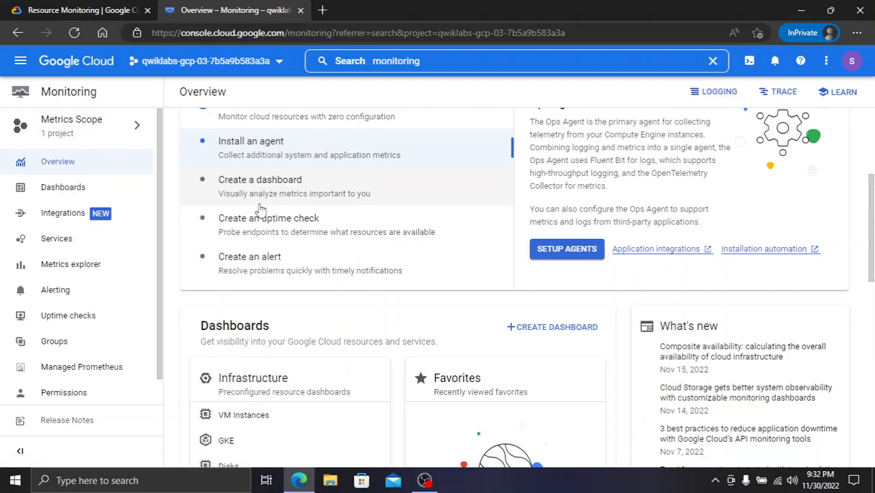
pyautogui.scroll(2, 393, 266)
pyautogui.scroll(1, 393, 266)
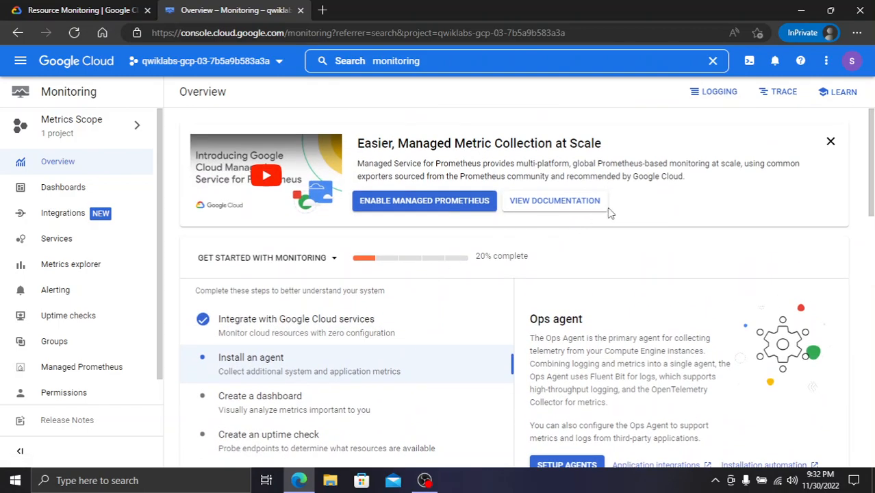
pyautogui.click(832, 142)
pyautogui.scroll(-4, 582, 328)
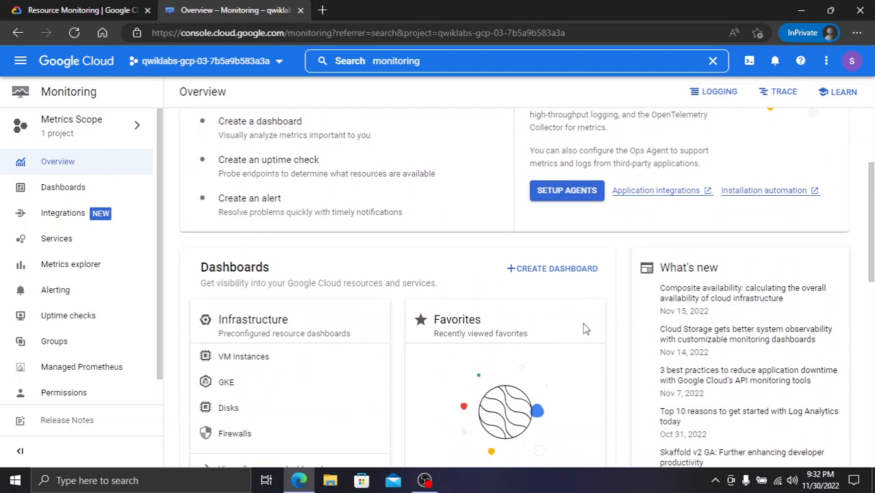
pyautogui.scroll(1, 576, 341)
pyautogui.scroll(-2, 574, 346)
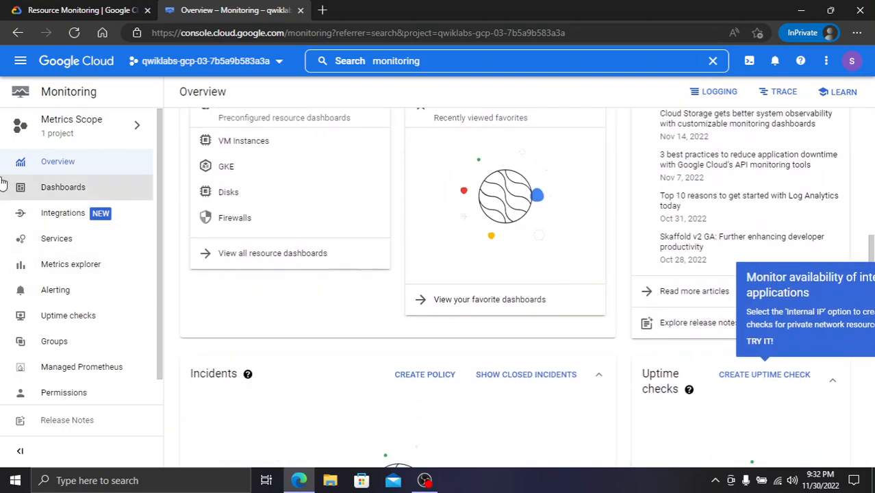
pyautogui.click(20, 61)
pyautogui.click(20, 61)
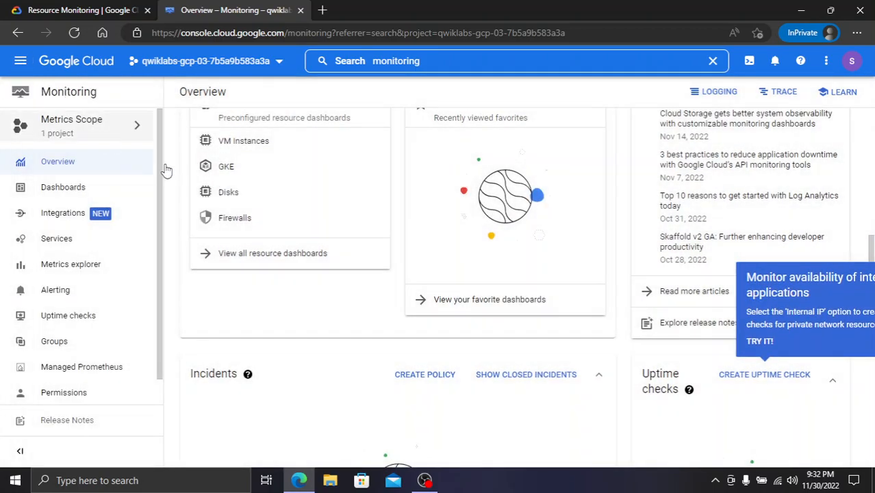
# Check the Task 2 instructions in the lab guide and open the Dashboards page of Monitoring in the Cloud console
pyautogui.click(122, 10)
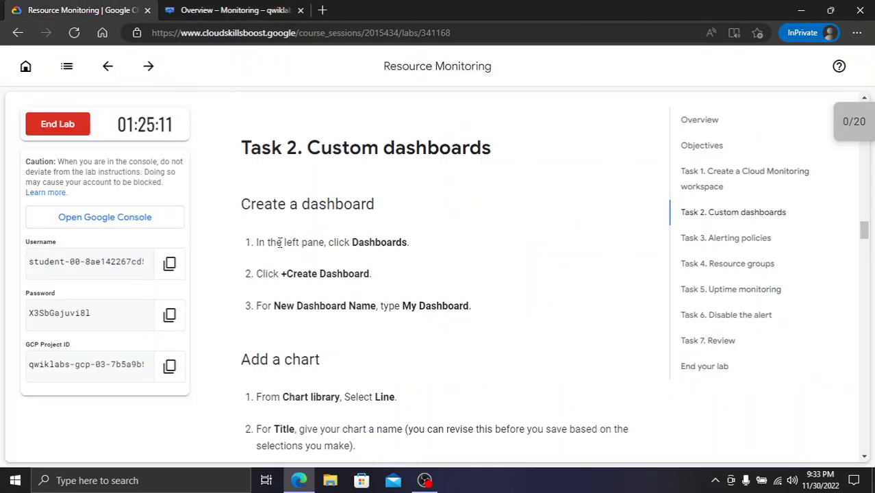
pyautogui.click(241, 9)
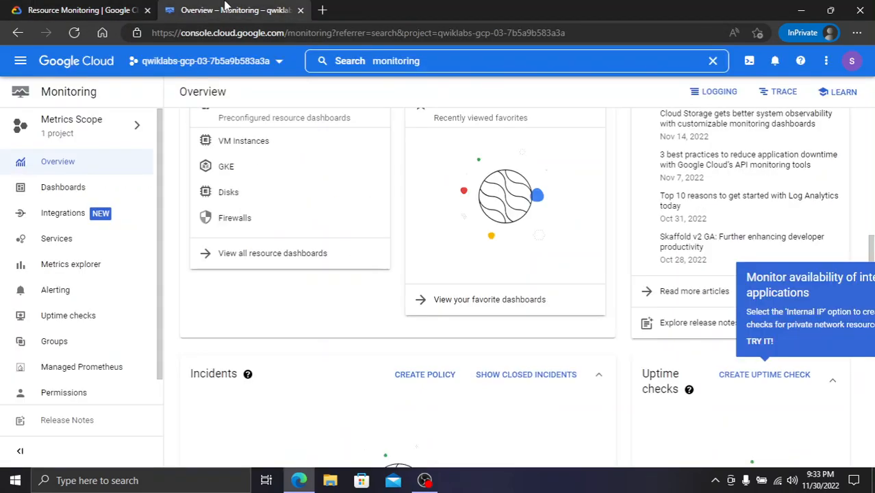
pyautogui.click(59, 196)
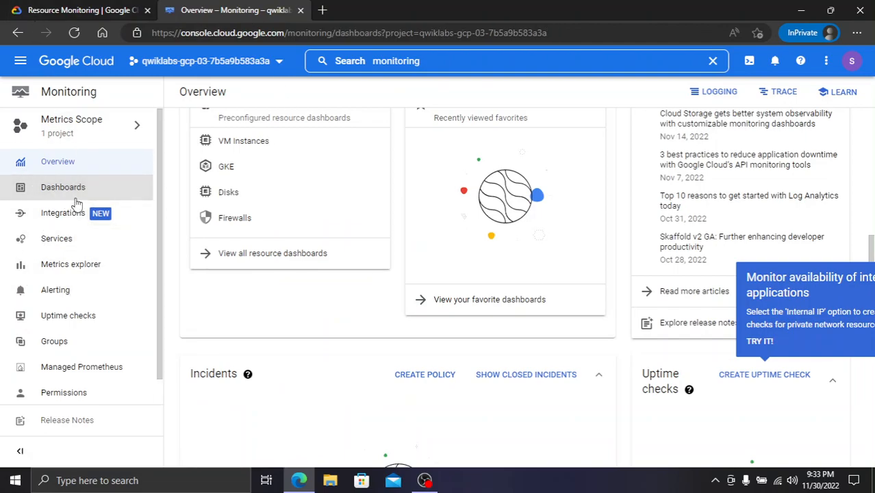
# Look up the new dashboard's name in the lab guide and create a new dashboard in the Cloud console
pyautogui.click(62, 9)
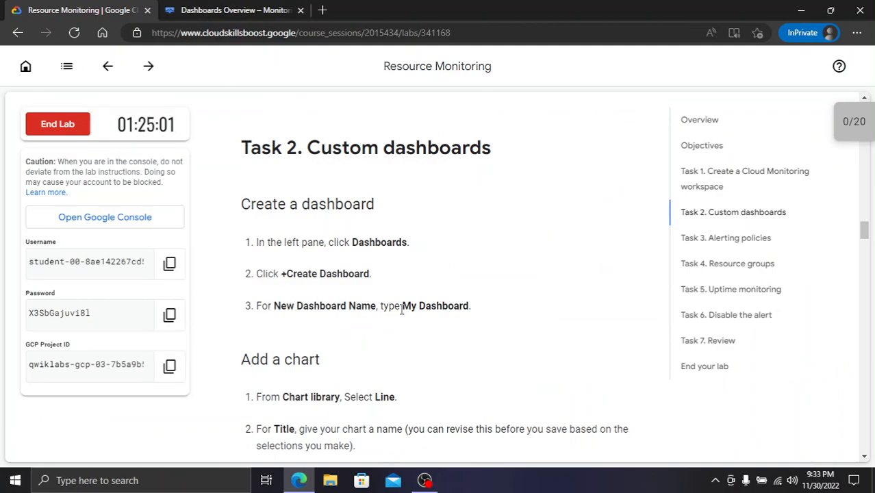
pyautogui.moveTo(402, 309); pyautogui.dragTo(472, 308)
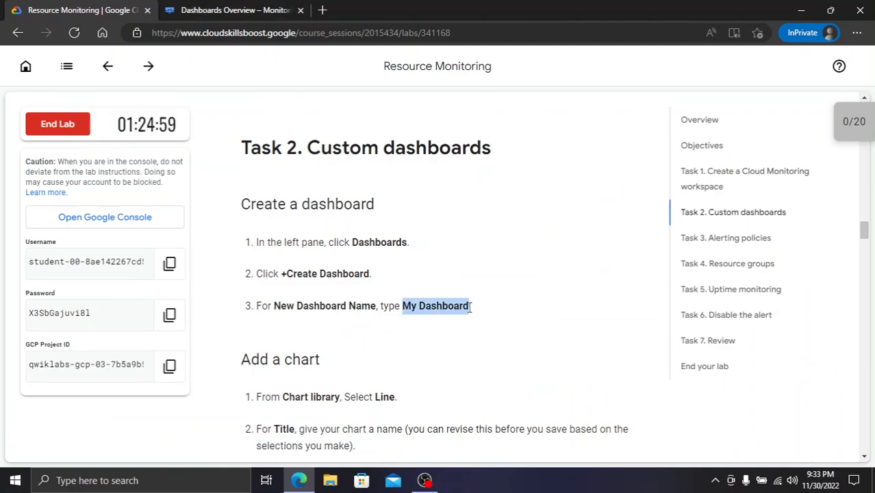
pyautogui.click(232, 9)
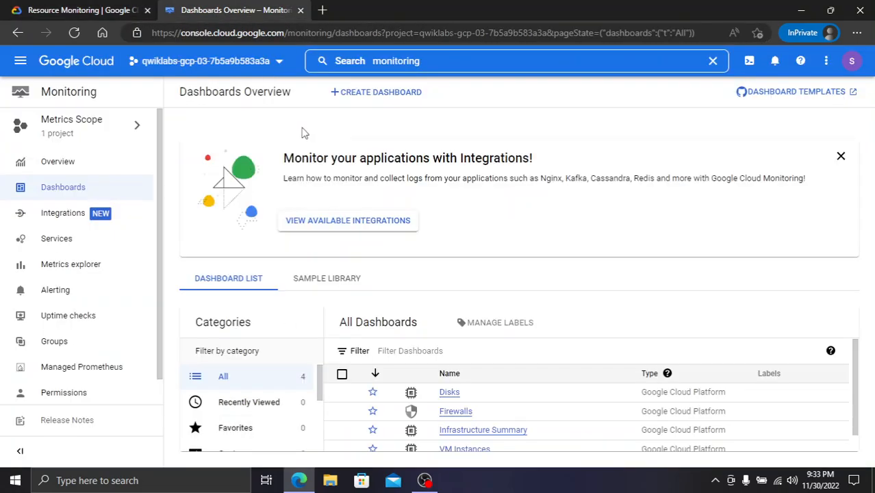
pyautogui.click(359, 102)
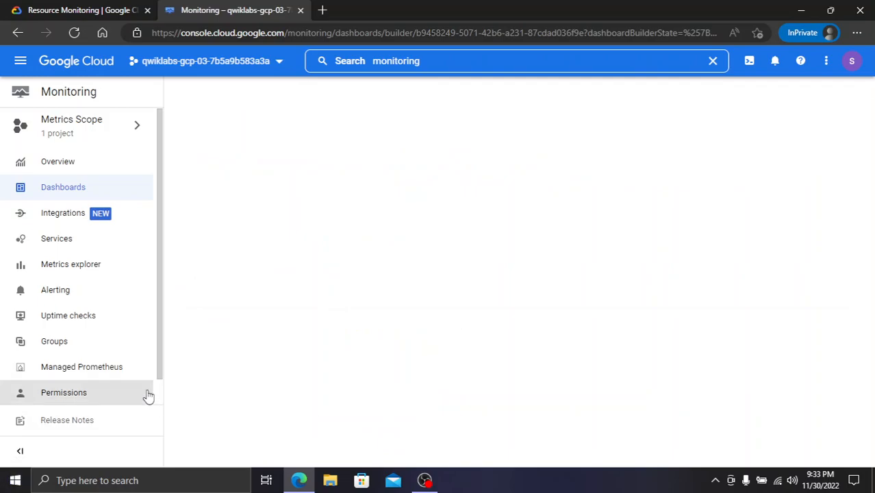
# Recheck the lab guide, dismiss the dashboard naming tour in the Cloud console and rename the dashboard as My Dashboard
pyautogui.click(136, 9)
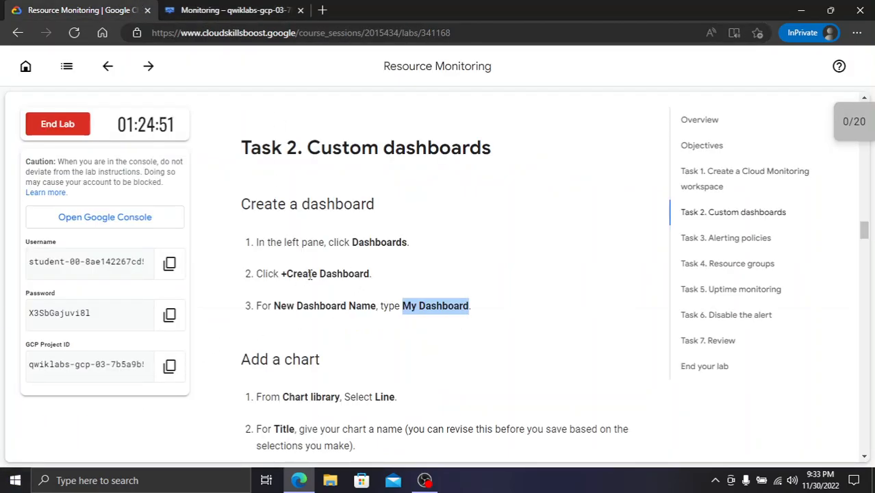
pyautogui.scroll(-1, 332, 277)
pyautogui.click(222, 10)
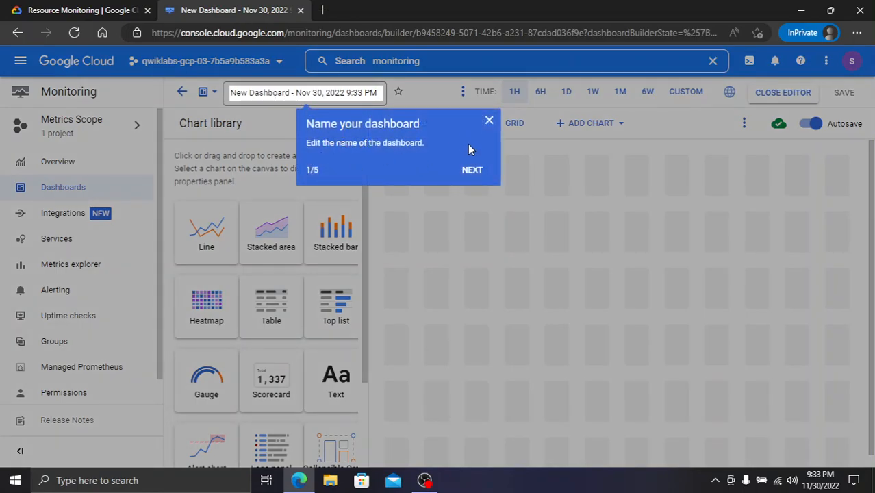
pyautogui.click(488, 121)
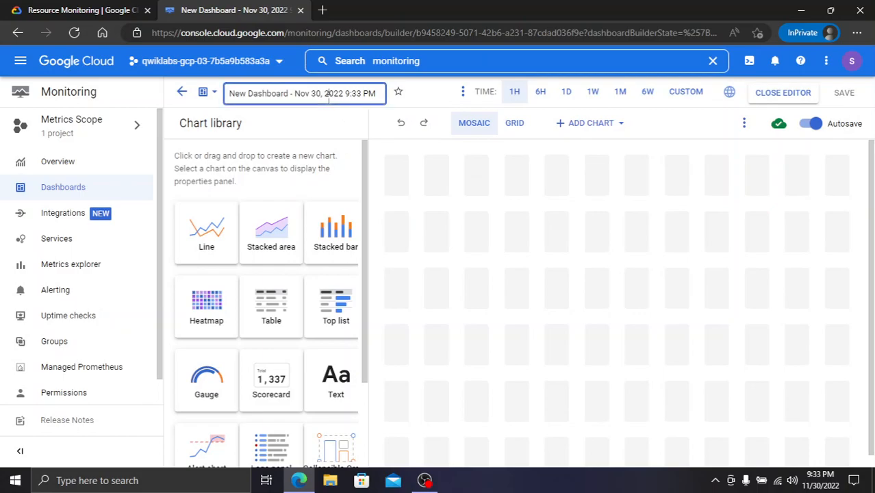
pyautogui.tripleClick(330, 95)
pyautogui.write('My Dashboard')
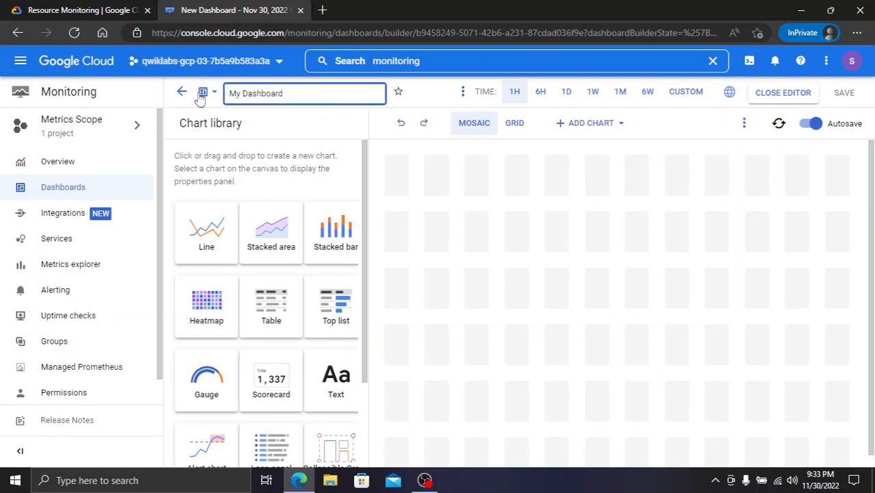
# Review the Add a chart instructions in the lab guide and add a Line chart to My Dashboard in the Cloud console
pyautogui.click(118, 9)
pyautogui.click(461, 252)
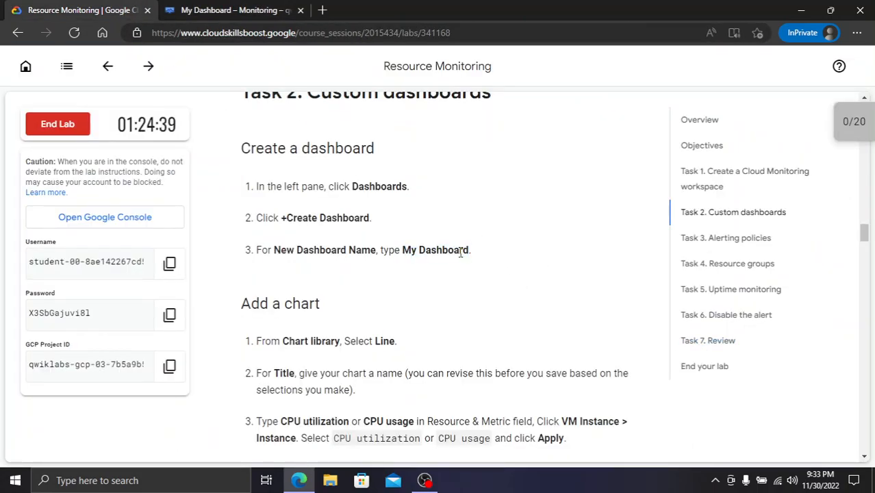
pyautogui.moveTo(395, 250); pyautogui.dragTo(432, 248)
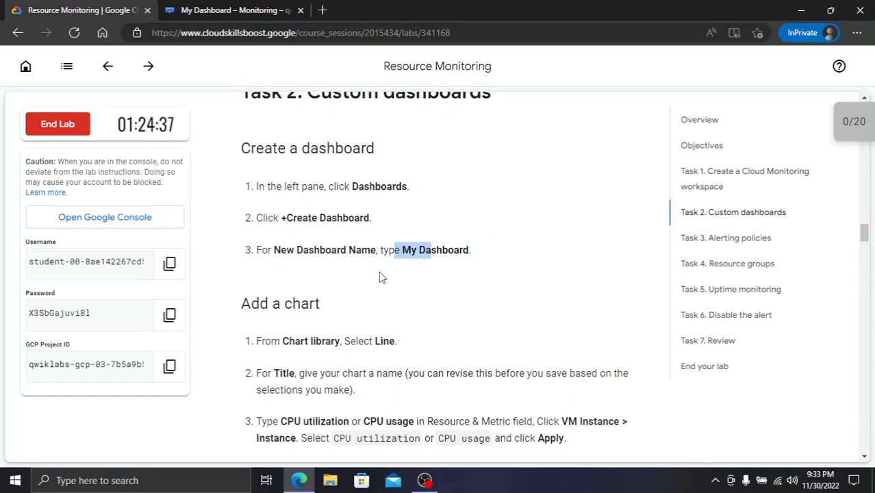
pyautogui.scroll(-2, 381, 277)
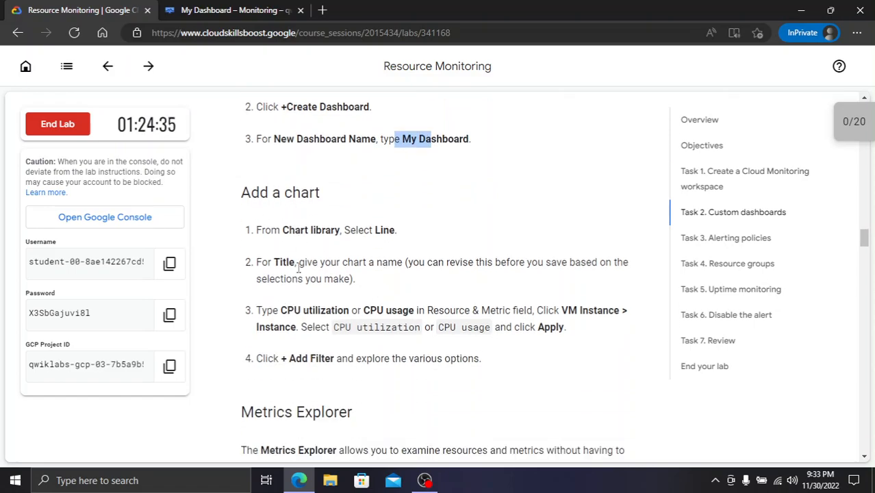
pyautogui.scroll(-1, 322, 218)
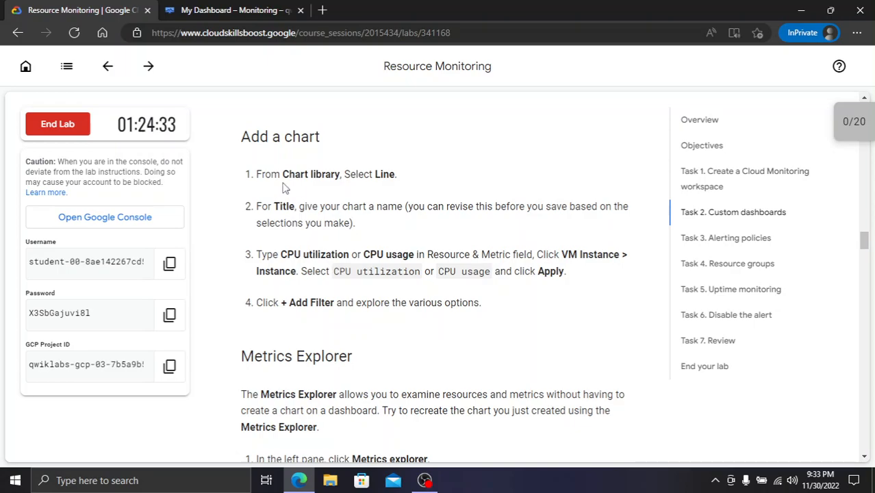
pyautogui.click(233, 10)
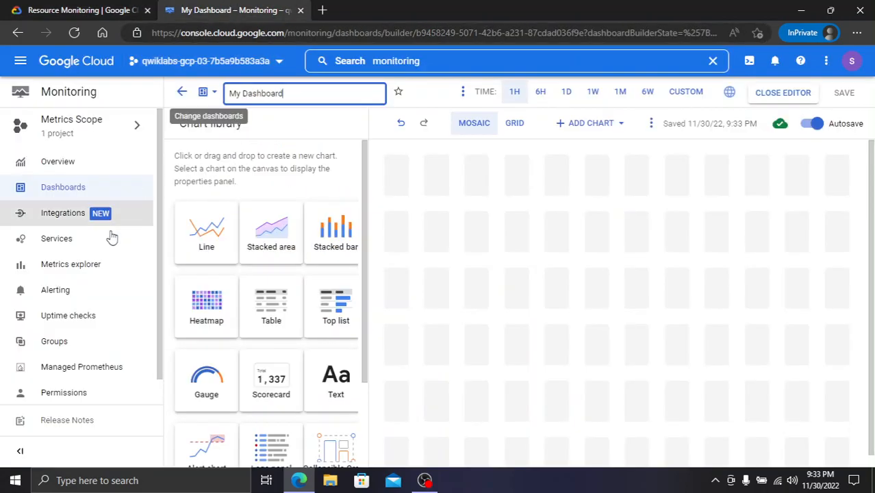
pyautogui.click(206, 232)
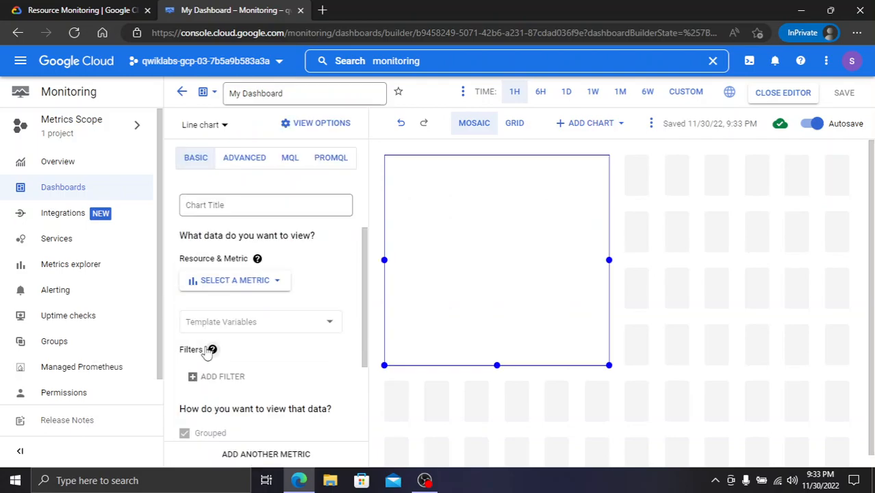
# Check the chart title instructions in the lab guide, dismiss the PromQL tour in the Cloud console and keep the default chart title
pyautogui.click(68, 9)
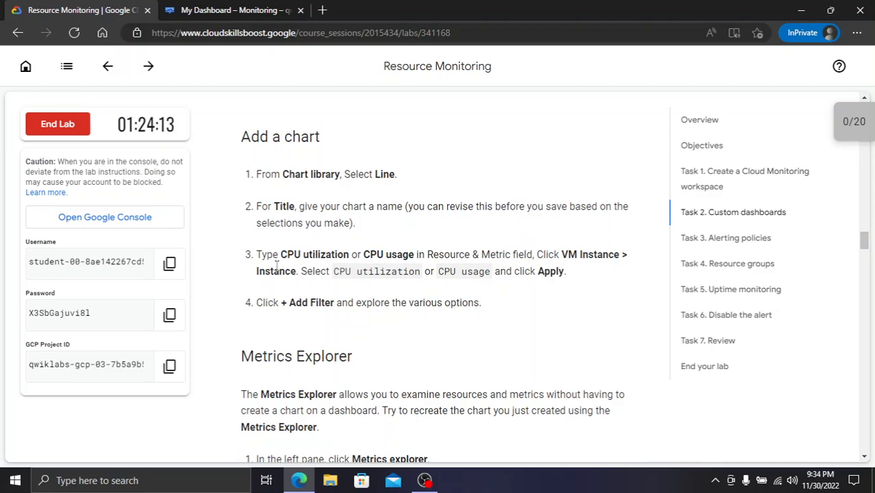
pyautogui.click(170, 365)
pyautogui.click(233, 10)
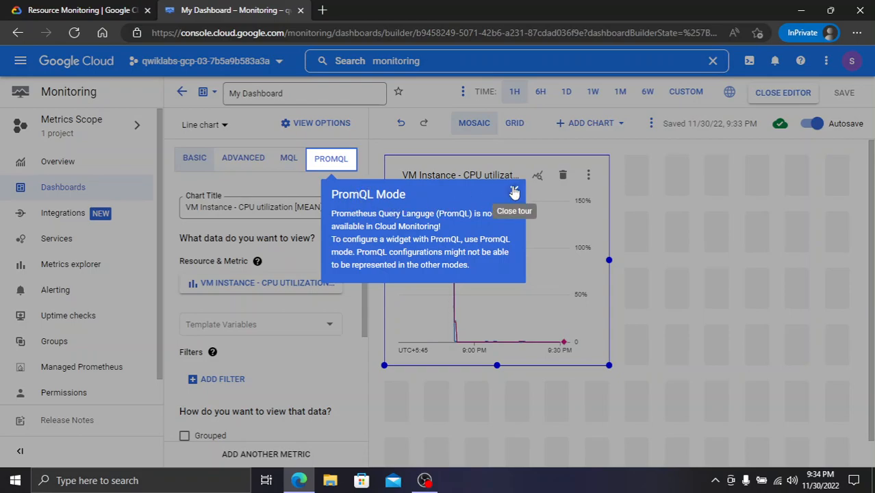
pyautogui.click(514, 189)
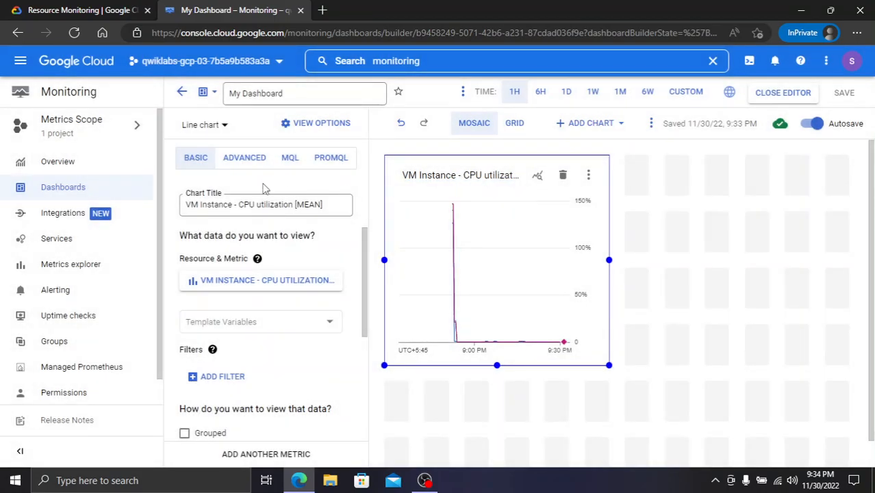
pyautogui.tripleClick(233, 216)
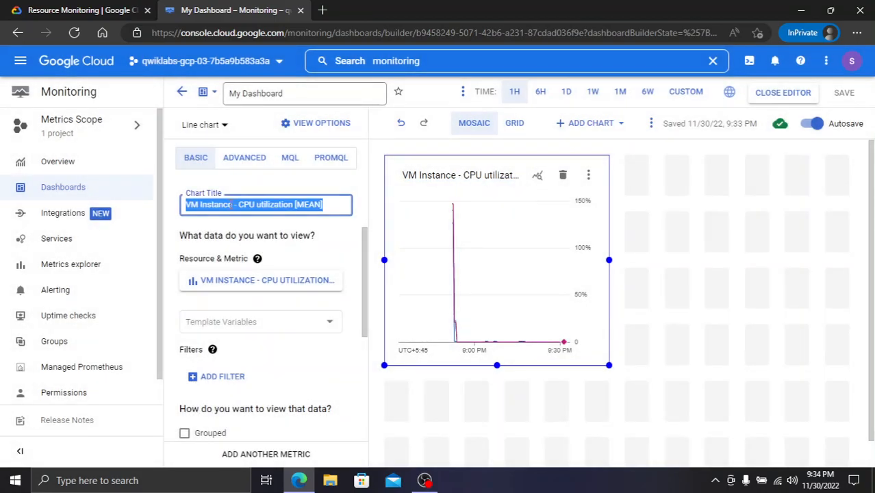
pyautogui.click(285, 210)
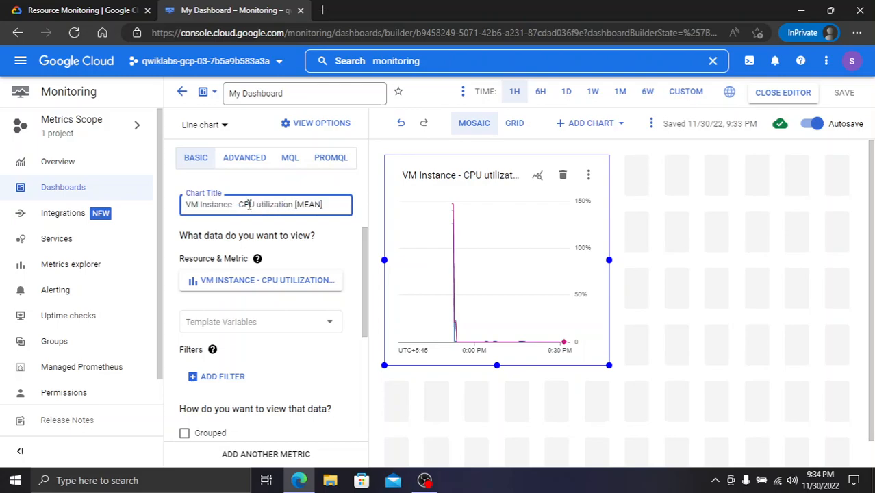
# Read the metric instructions in the lab guide and open the line chart's metric selection in the Cloud console
pyautogui.click(111, 10)
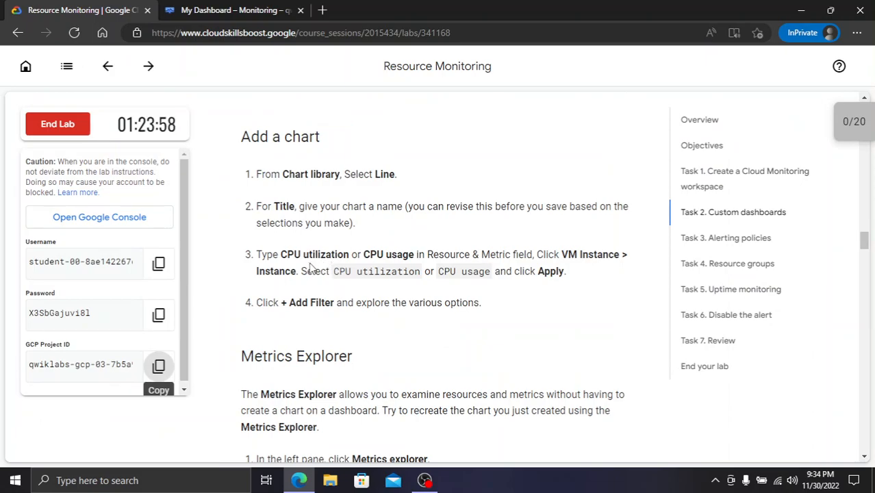
pyautogui.scroll(-1, 311, 268)
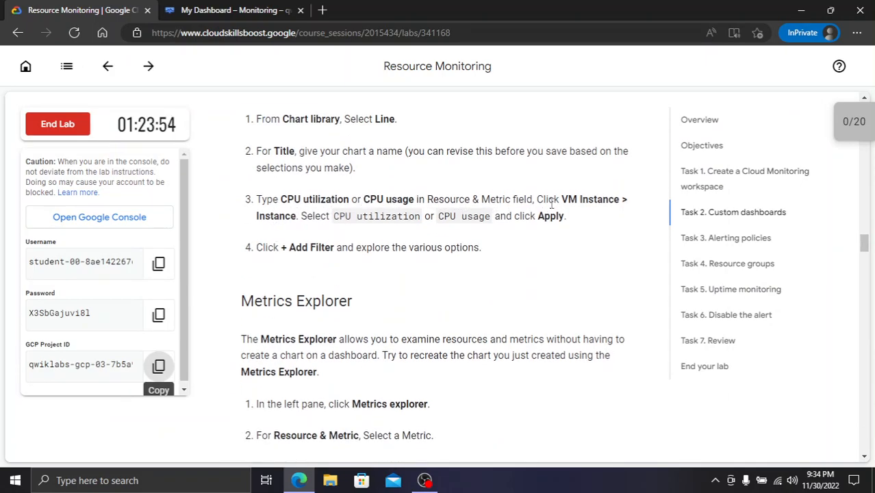
pyautogui.click(255, 9)
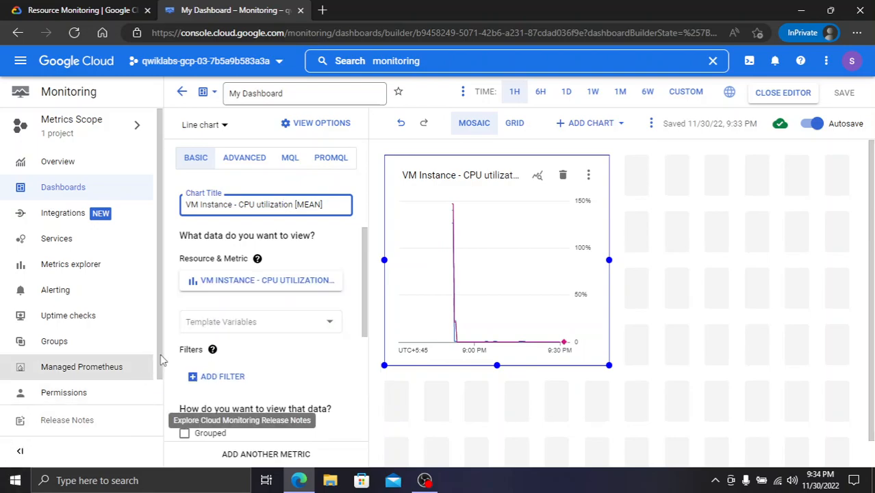
pyautogui.click(249, 287)
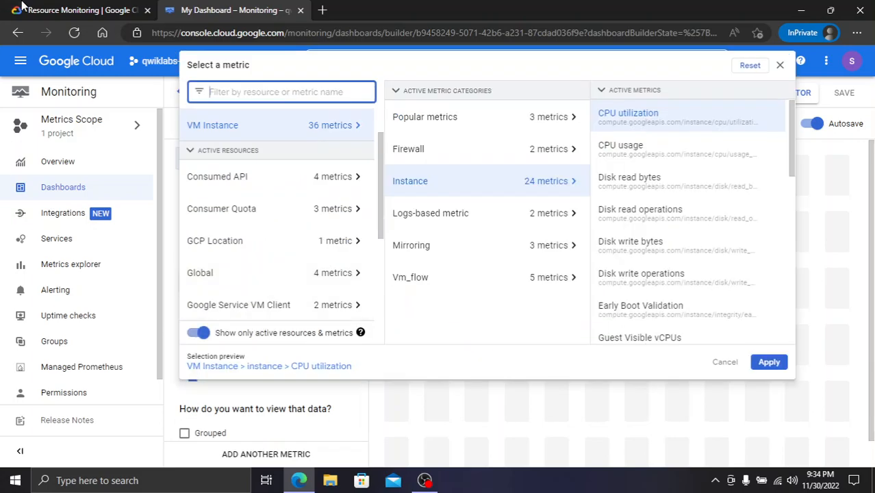
# Compare the available resources with the lab guide and apply the VM Instance > Instance > CPU utilization metric to the line chart
pyautogui.click(79, 10)
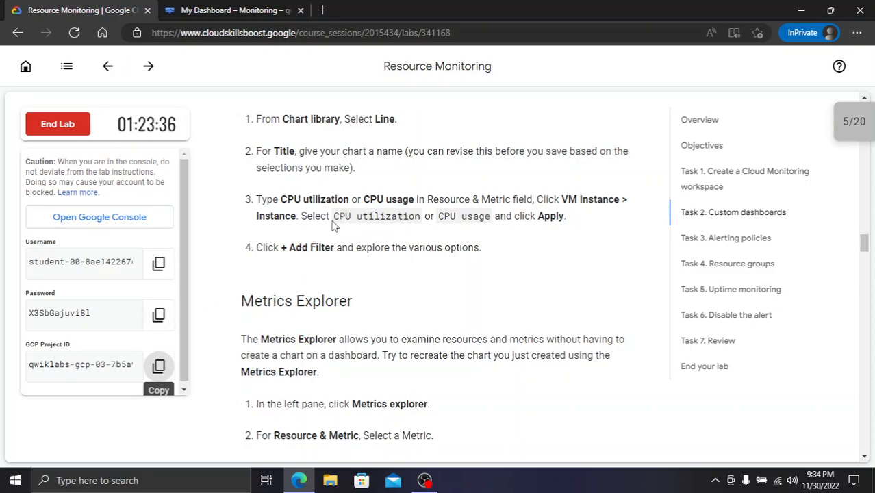
pyautogui.click(256, 11)
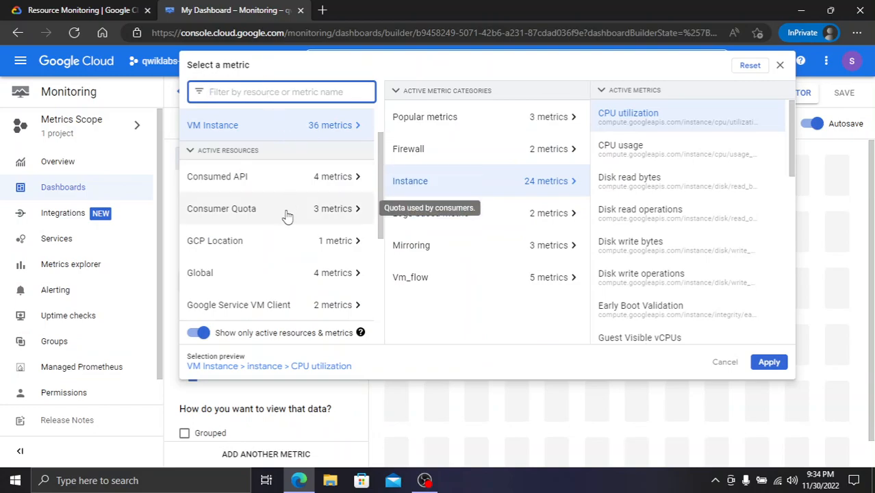
pyautogui.scroll(-2, 283, 243)
pyautogui.scroll(-2, 285, 243)
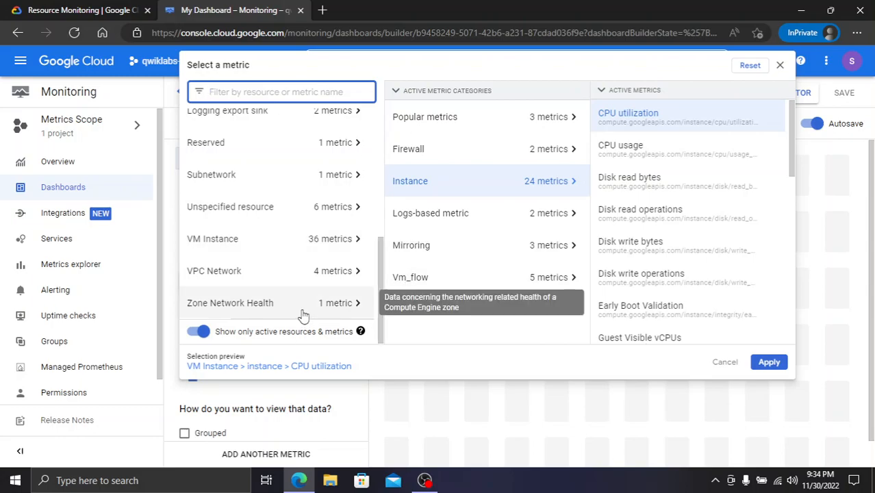
pyautogui.moveTo(641, 117)
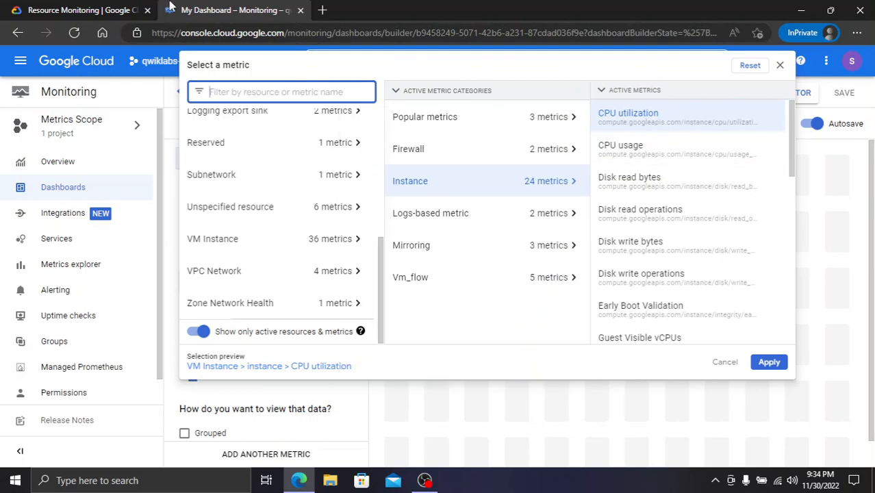
pyautogui.click(64, 8)
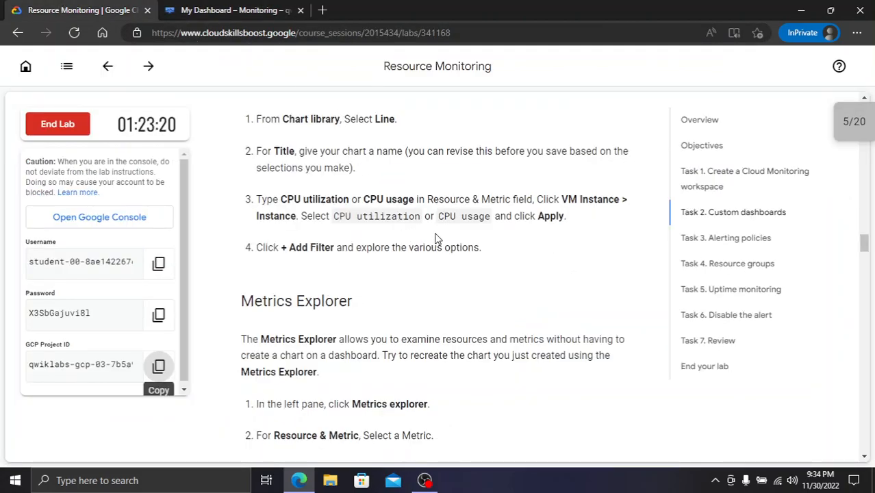
pyautogui.click(201, 9)
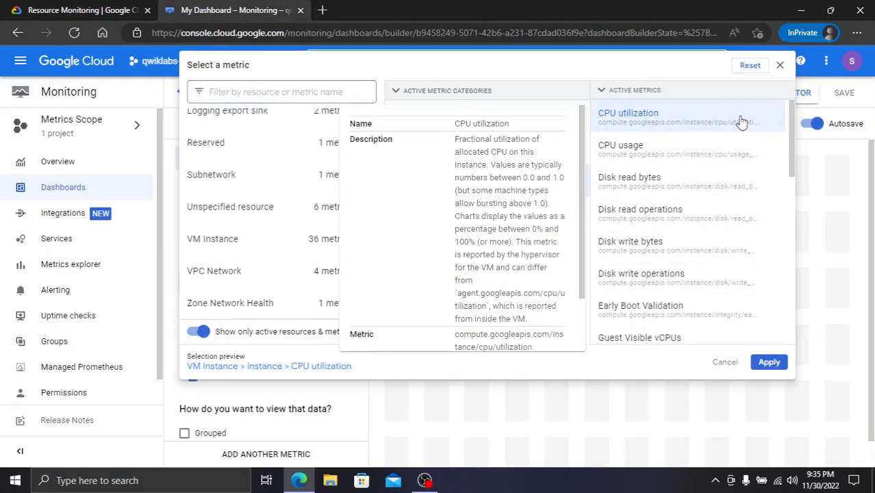
pyautogui.click(772, 364)
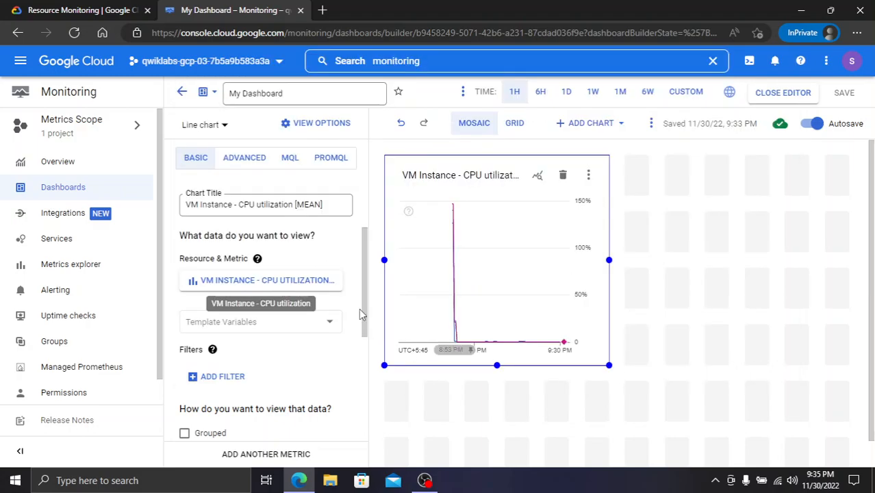
# Check the filter instruction in the lab guide, open a new filter for the CPU utilization chart and return to the guide
pyautogui.click(120, 7)
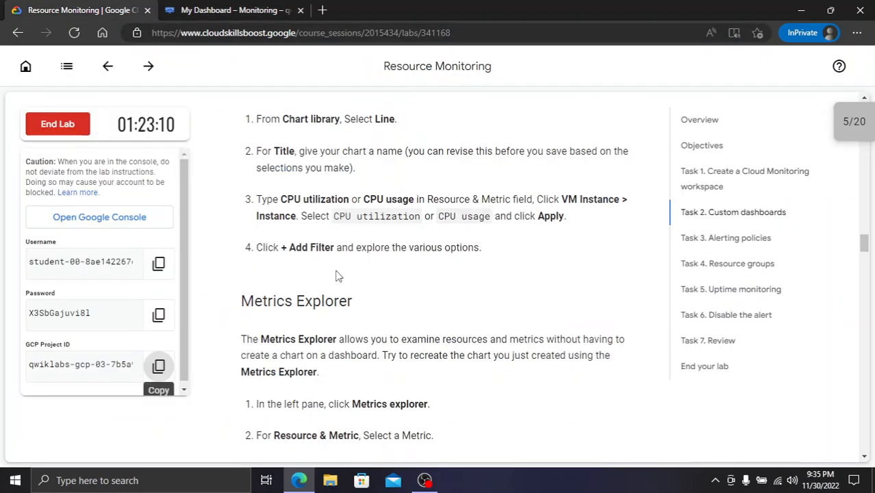
pyautogui.scroll(-3, 342, 303)
pyautogui.scroll(2, 342, 303)
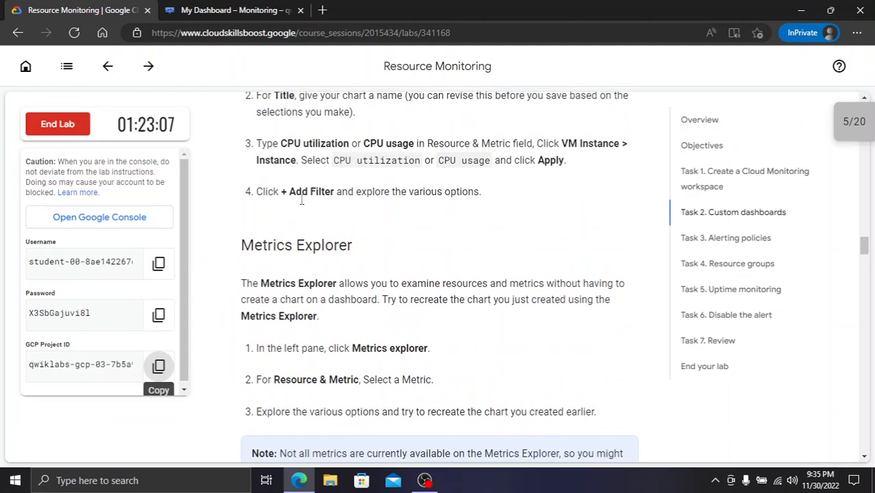
pyautogui.click(229, 9)
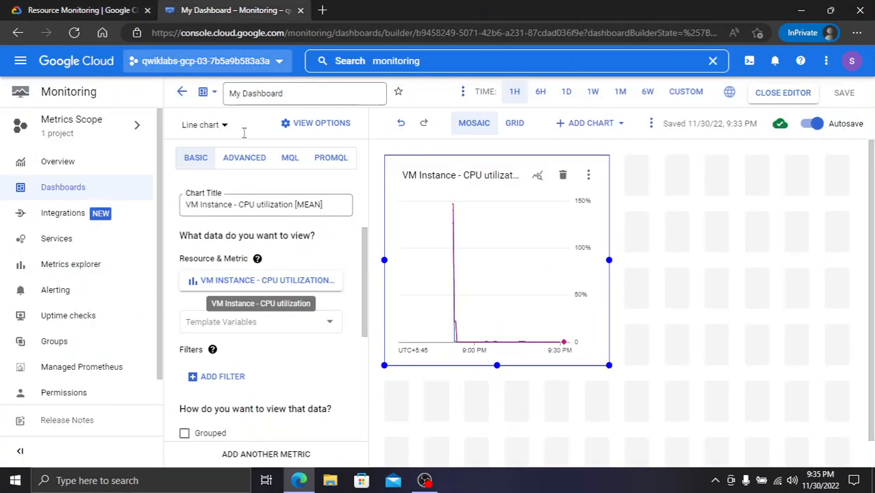
pyautogui.click(215, 383)
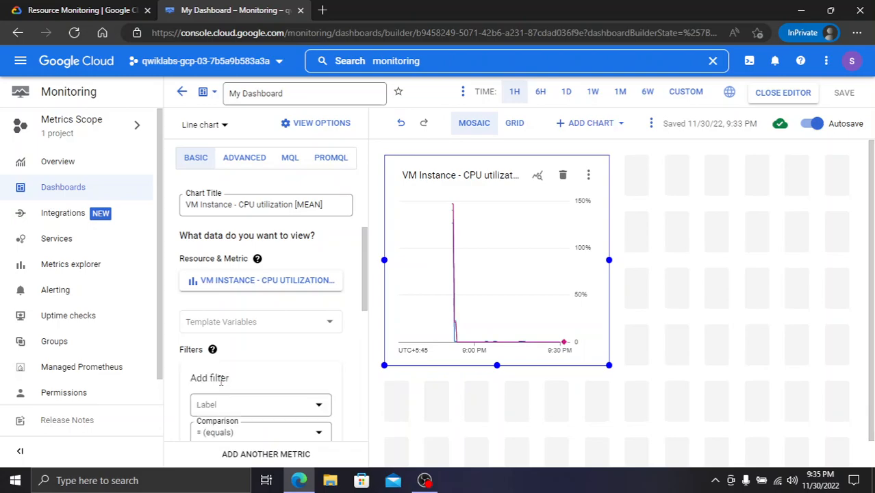
pyautogui.click(109, 8)
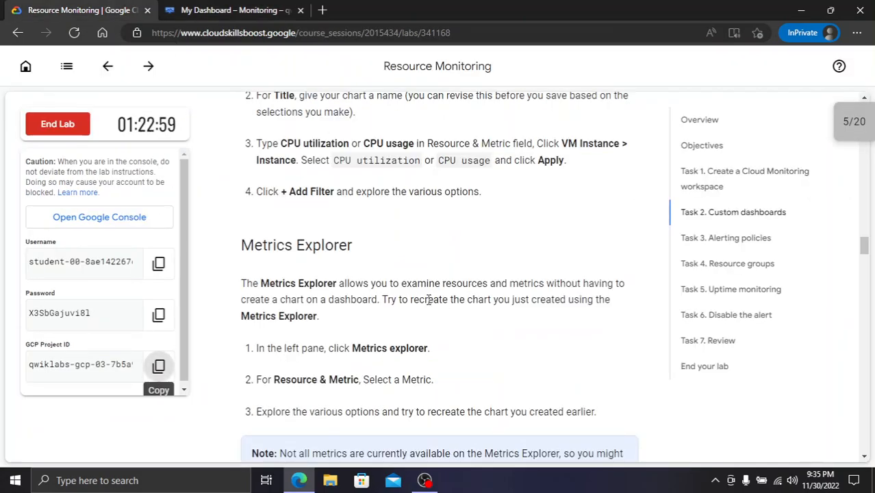
# Read the Metrics Explorer instructions in the lab guide and open Metrics explorer in the Cloud console
pyautogui.scroll(-1, 446, 212)
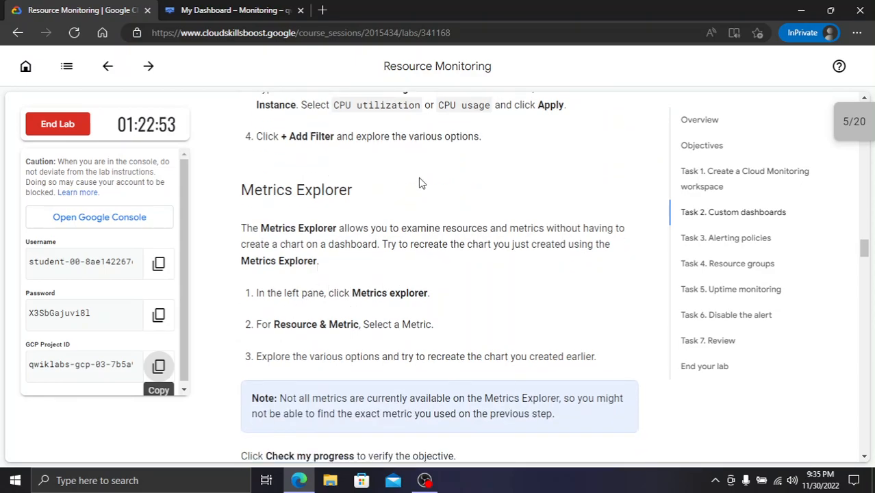
pyautogui.scroll(-1, 425, 257)
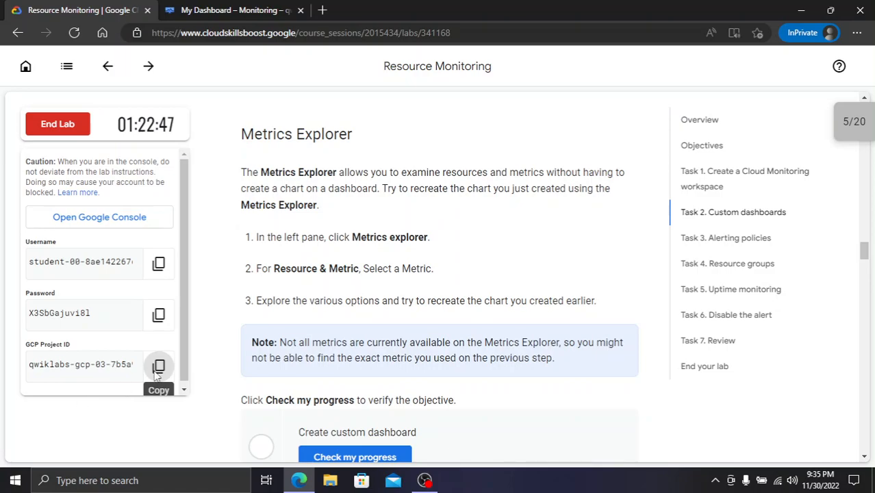
pyautogui.click(186, 8)
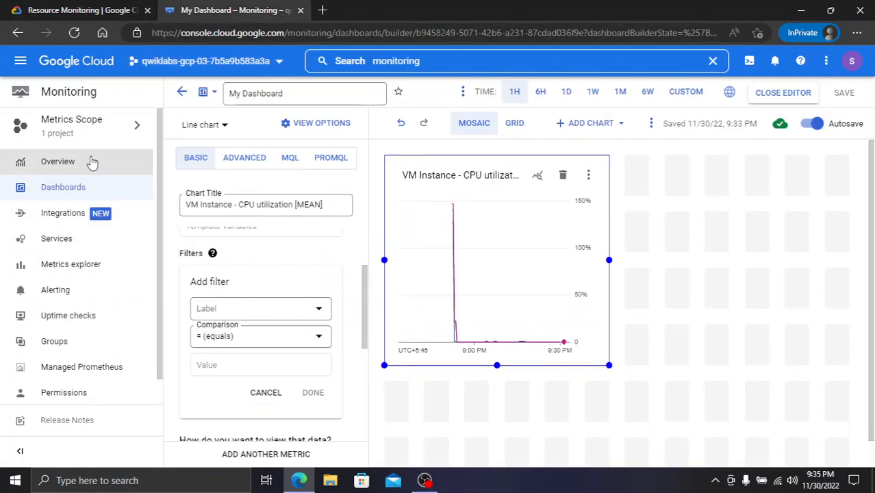
pyautogui.scroll(-1, 336, 349)
pyautogui.scroll(-6, 348, 370)
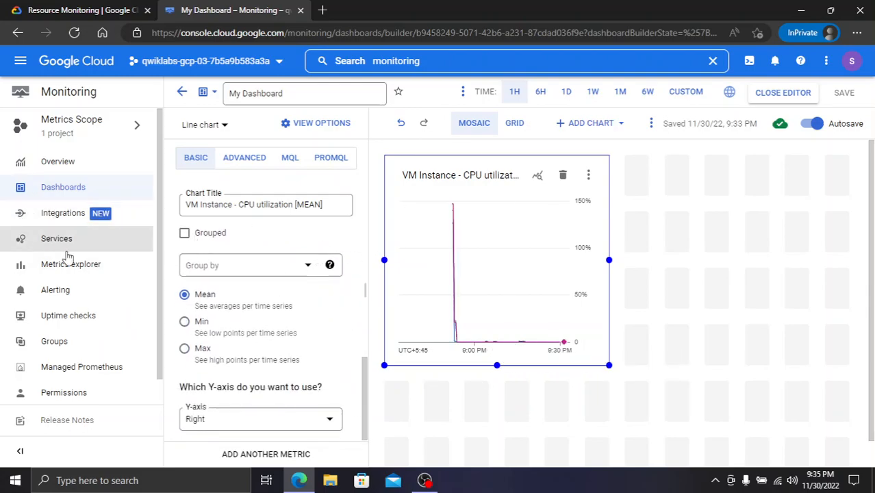
pyautogui.click(89, 267)
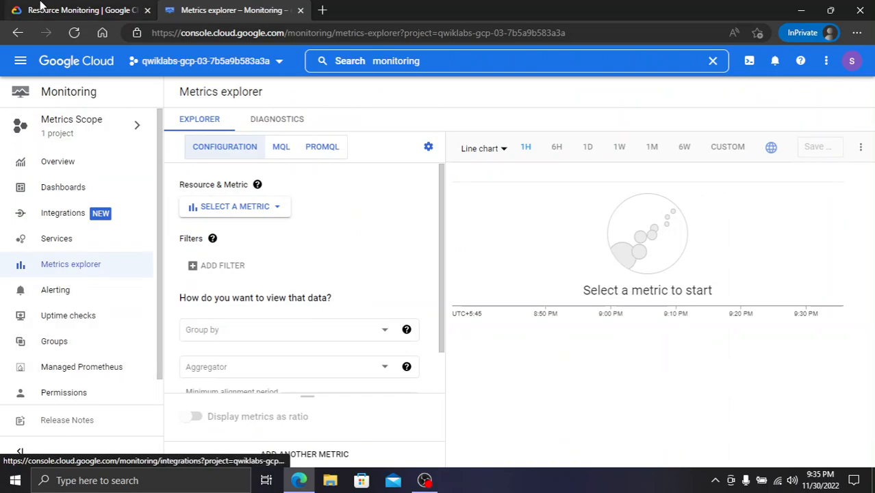
# Check the Resource & Metric instruction in the lab guide and open the metric selection in Metrics explorer
pyautogui.click(37, 7)
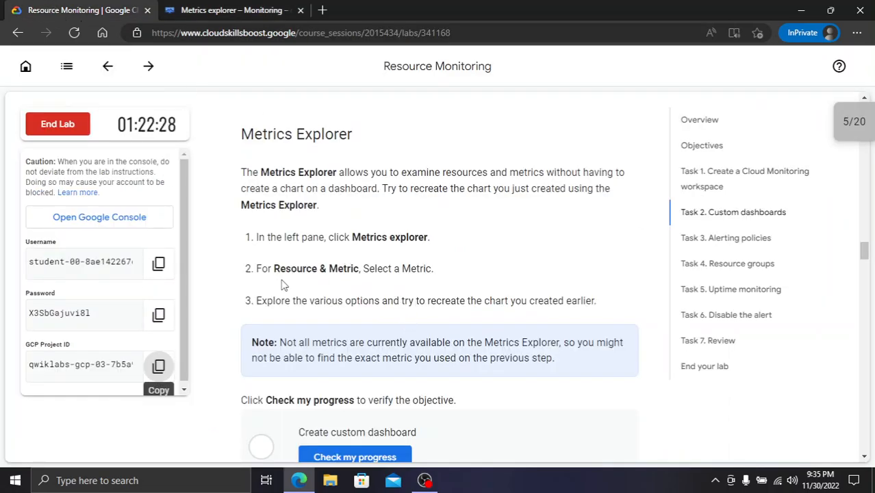
pyautogui.click(233, 9)
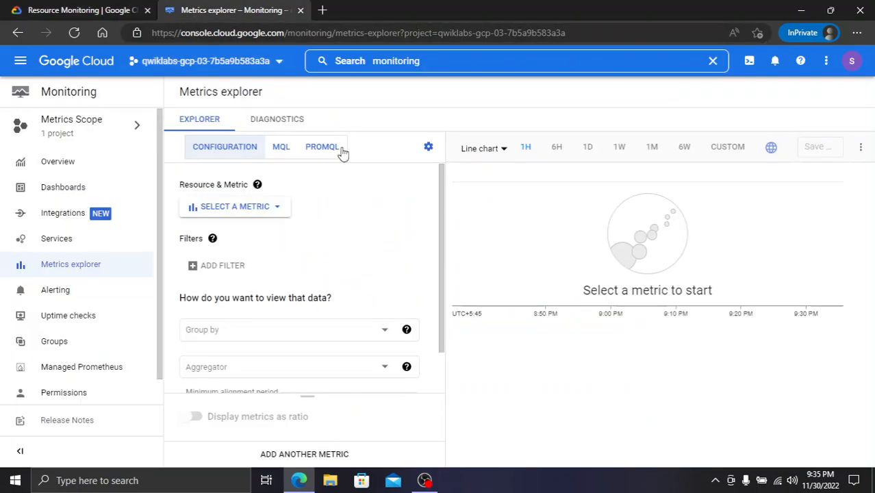
pyautogui.click(231, 206)
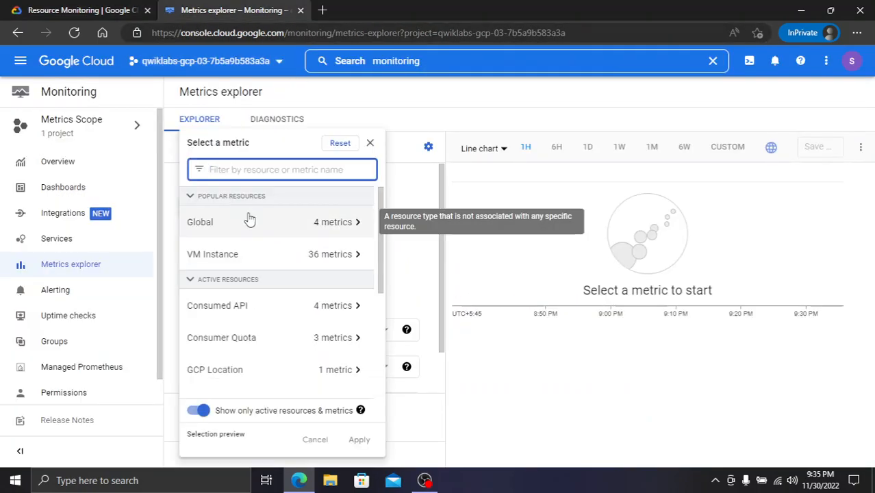
pyautogui.click(370, 143)
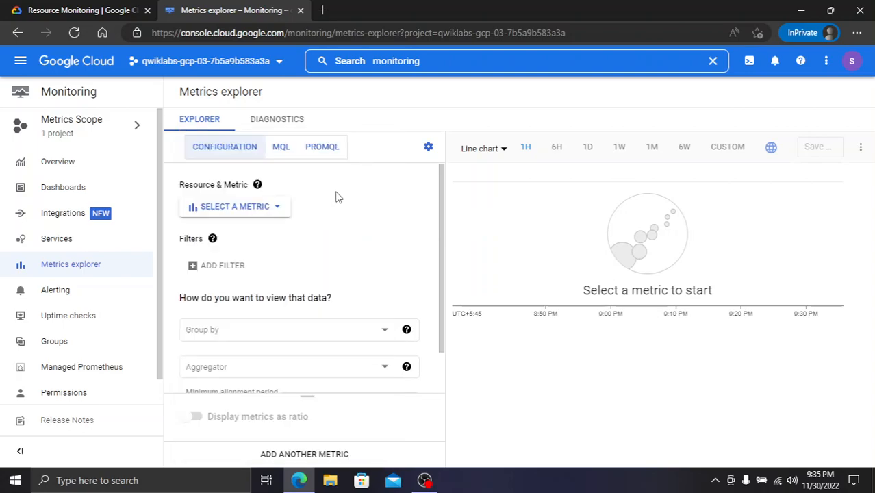
pyautogui.click(245, 212)
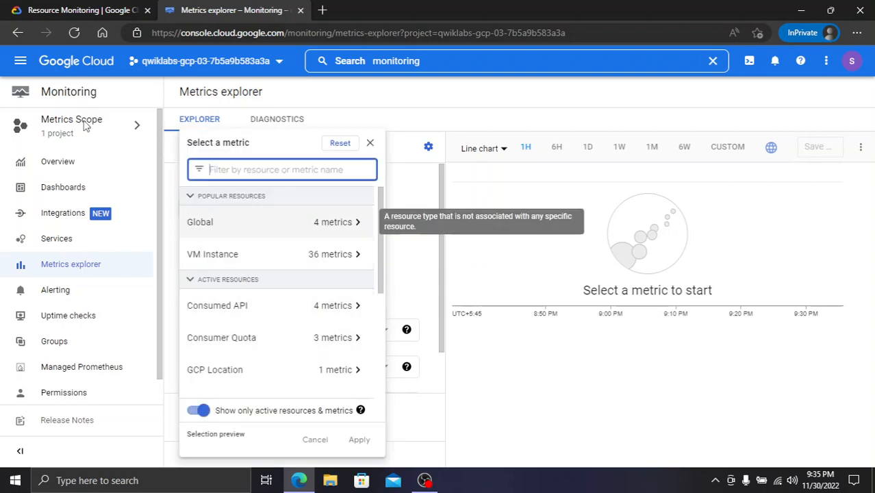
# Copy the word "Metric" from the lab guide and filter the Metrics explorer resources by it
pyautogui.click(58, 9)
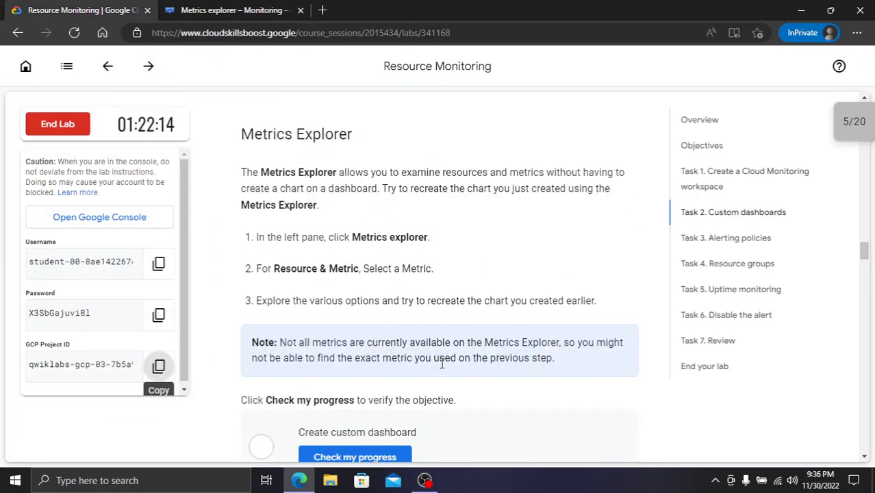
pyautogui.scroll(-1, 408, 383)
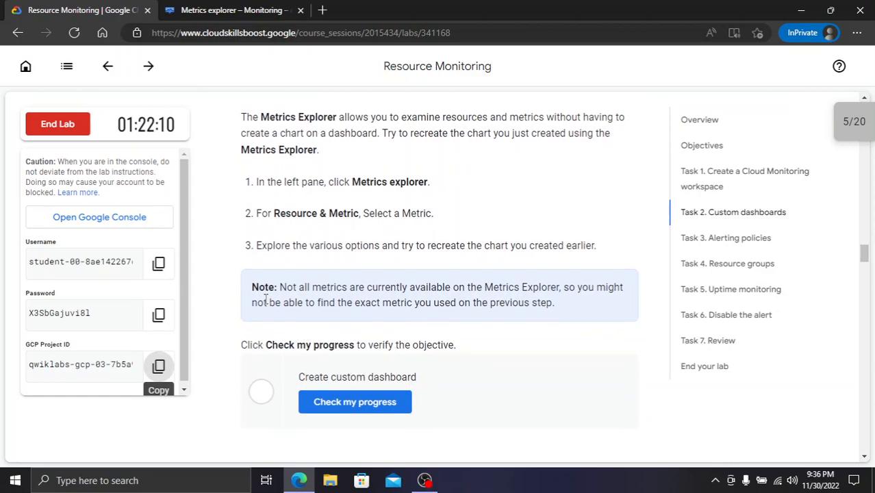
pyautogui.doubleClick(416, 213)
pyautogui.hotkey('ctrl', 'c')
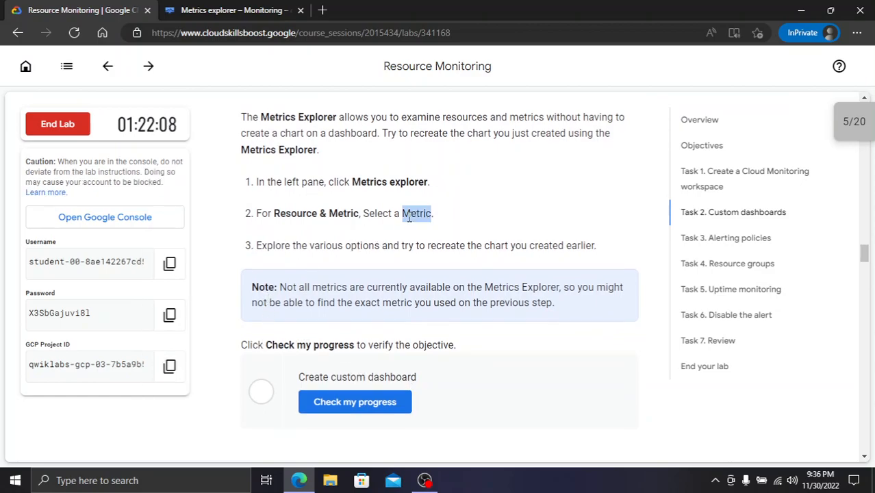
pyautogui.click(260, 11)
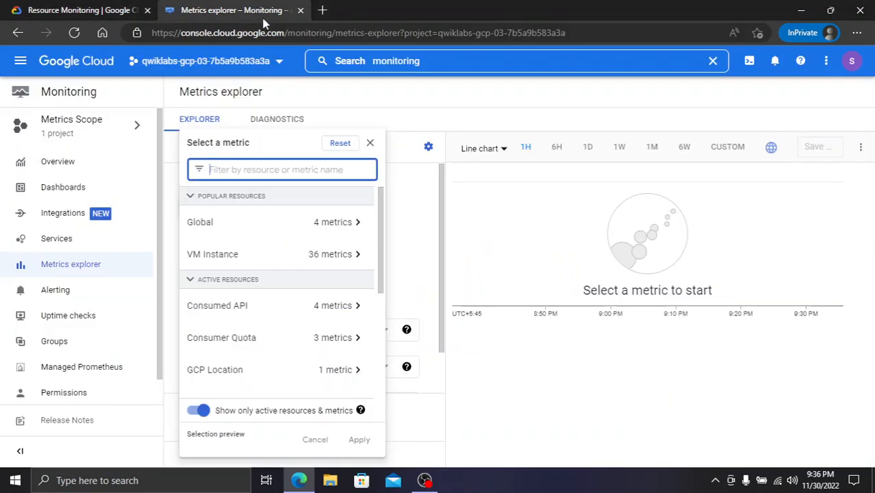
pyautogui.scroll(-3, 283, 321)
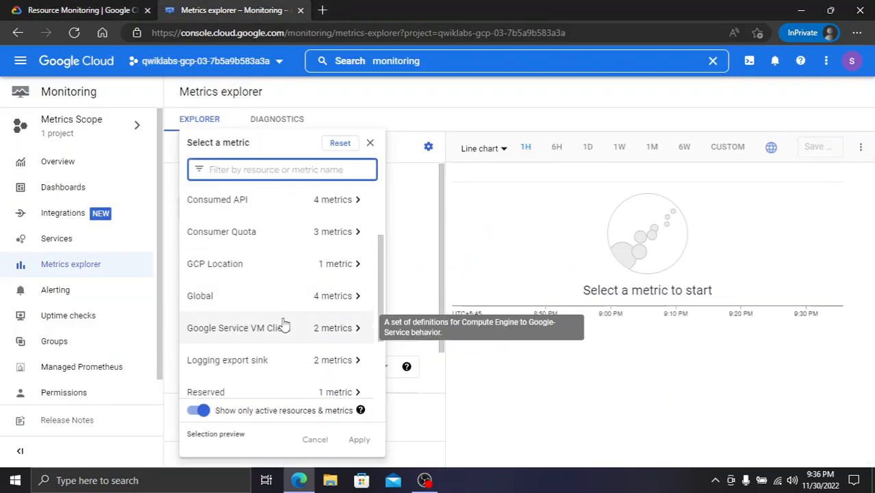
pyautogui.hotkey('ctrl', 'v')
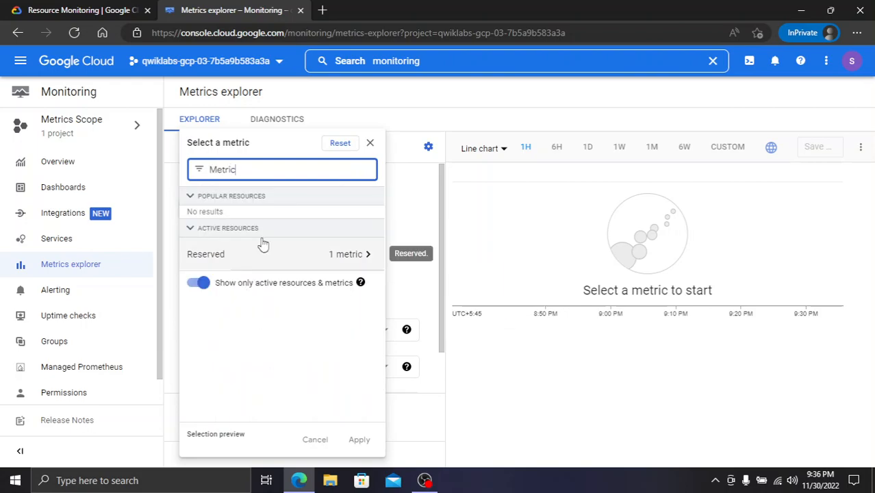
# Clear the resource filter, look through the active resources and close the metric selection
pyautogui.press('BackSpace')
pyautogui.press('BackSpace')
pyautogui.press('BackSpace')
pyautogui.press('BackSpace')
pyautogui.press('BackSpace')
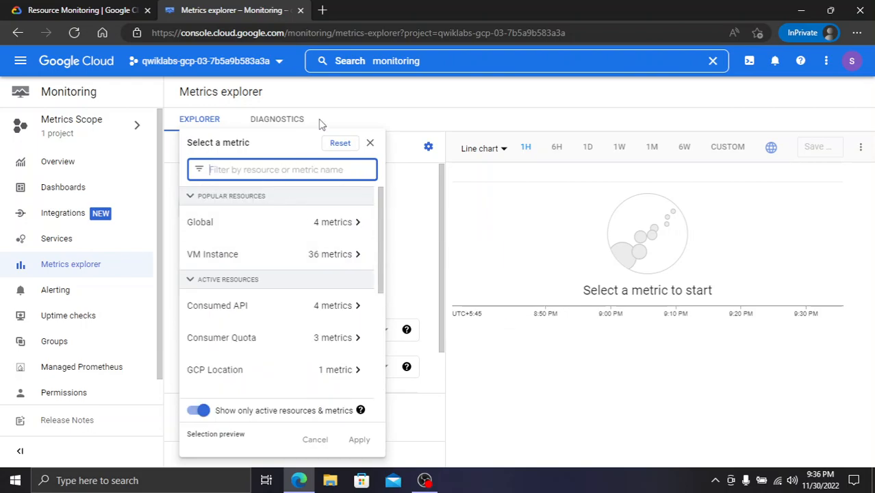
pyautogui.scroll(-4, 286, 292)
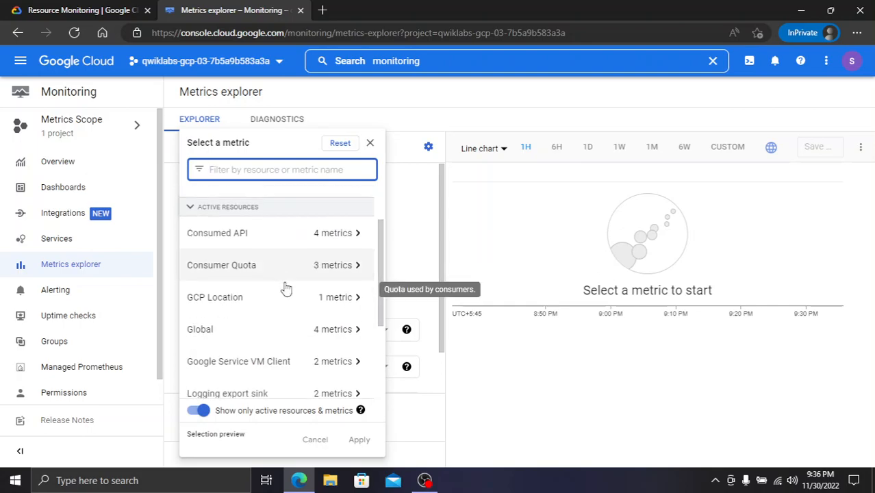
pyautogui.scroll(-1, 286, 292)
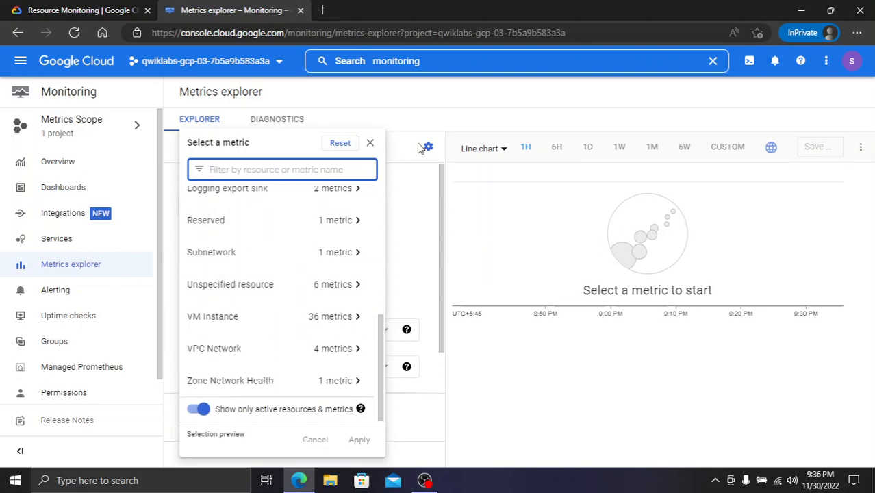
pyautogui.click(370, 143)
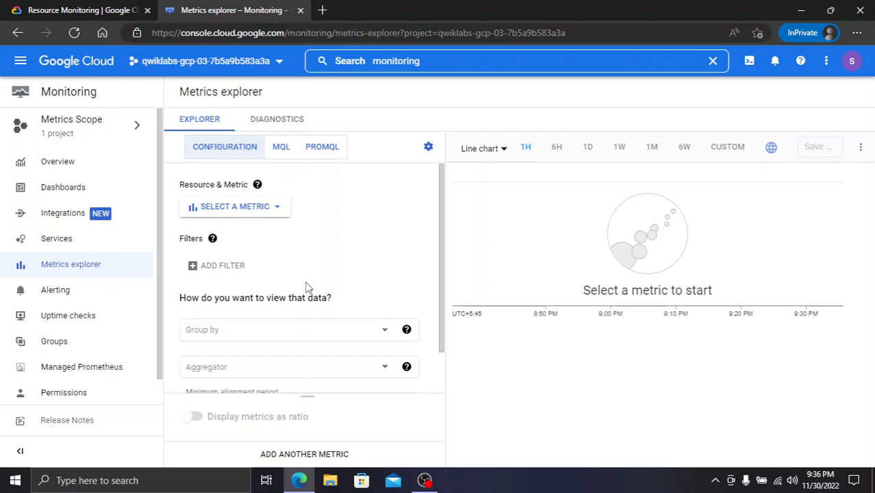
# Recheck the lab guide and apply the VM Instance > Popular metrics > CPU utilization metric in Metrics explorer
pyautogui.scroll(-1, 307, 287)
pyautogui.click(59, 10)
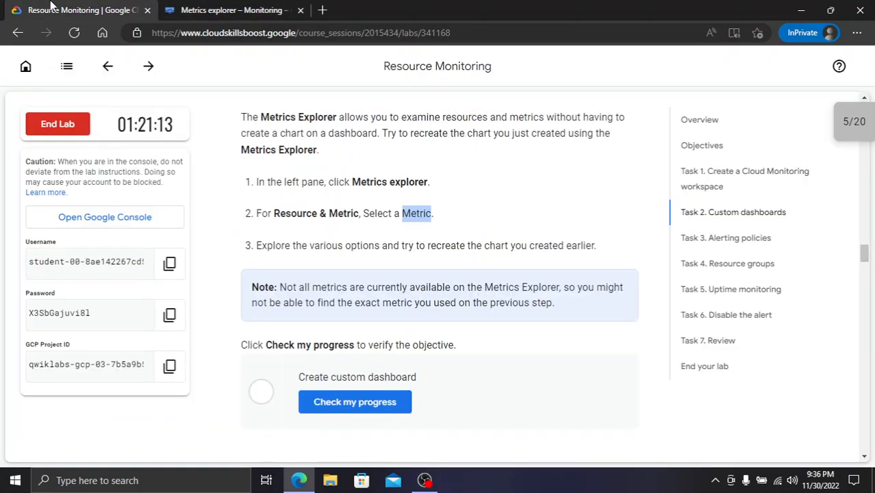
pyautogui.click(225, 10)
pyautogui.click(234, 207)
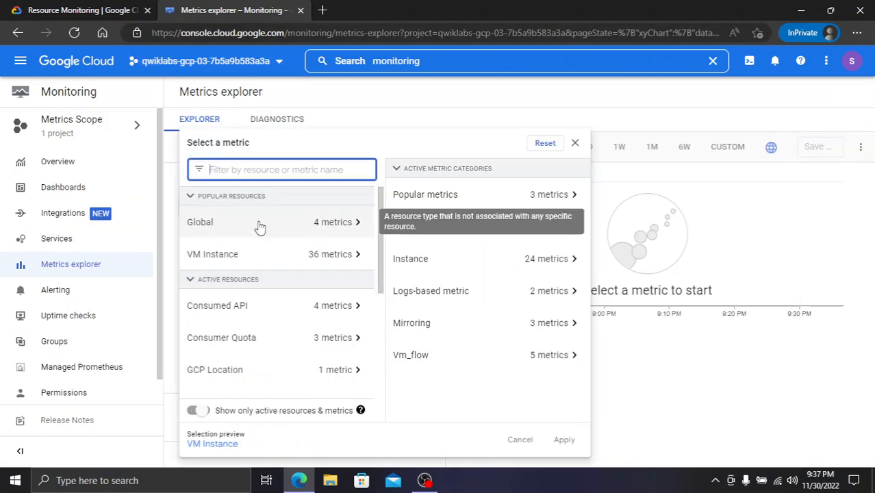
pyautogui.click(250, 262)
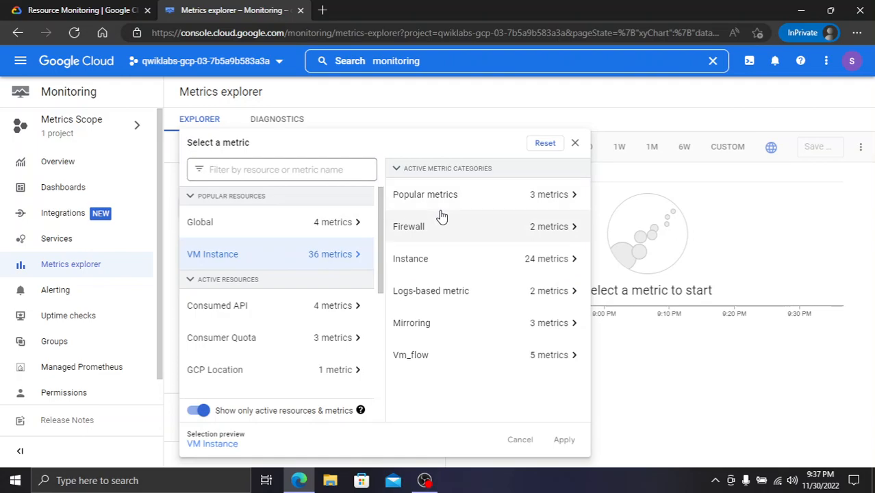
pyautogui.click(484, 198)
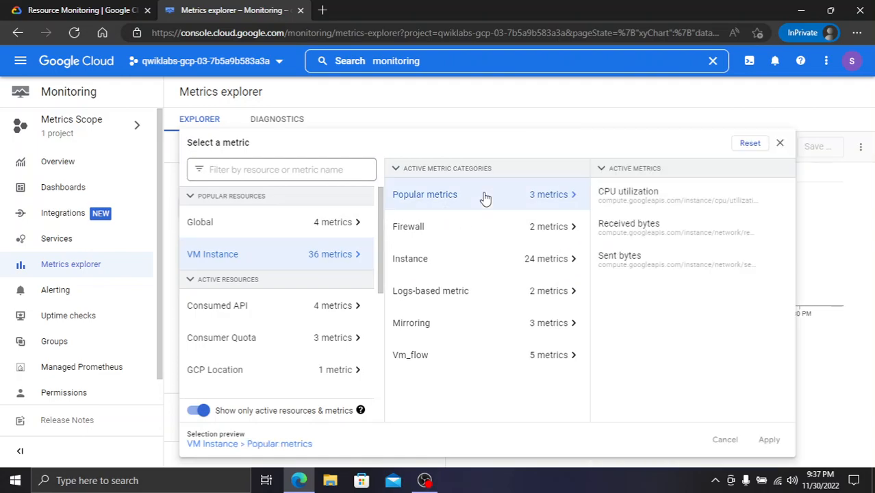
pyautogui.click(656, 200)
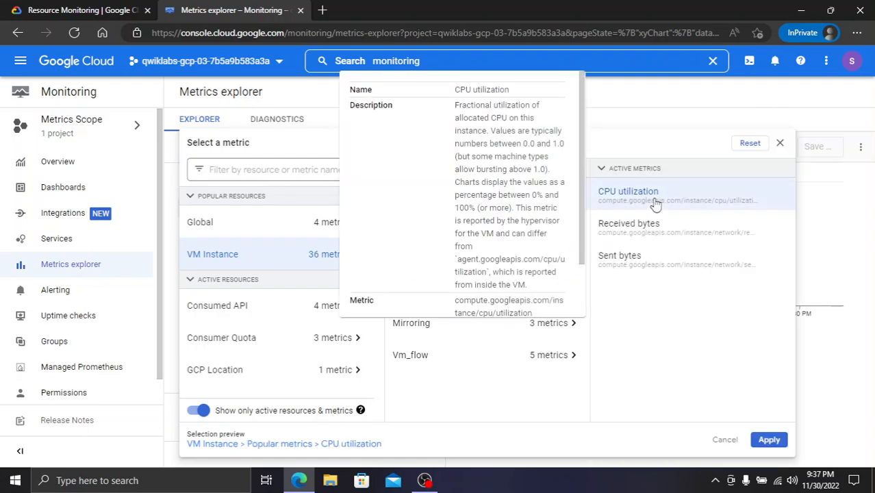
pyautogui.click(770, 439)
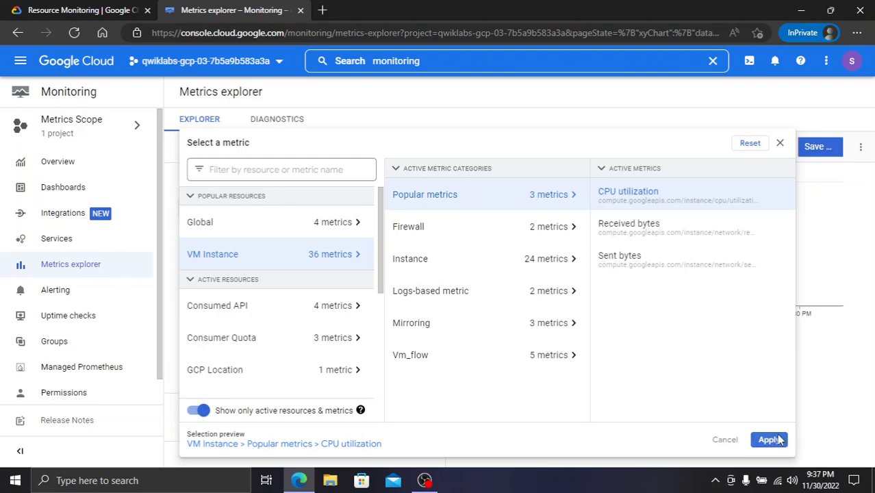
# Check the progress of the Create custom dashboard objective in the lab guide and read on to the first alert condition's instructions
pyautogui.click(80, 8)
pyautogui.click(393, 403)
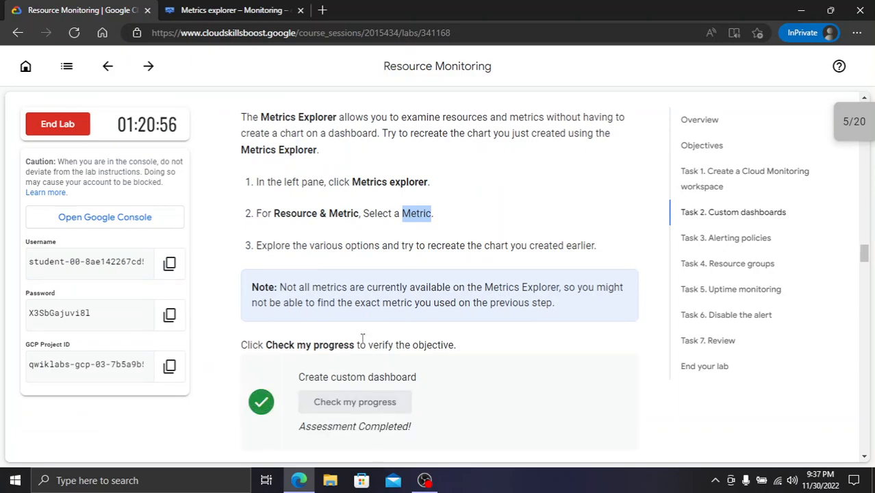
pyautogui.scroll(-6, 364, 343)
pyautogui.scroll(-5, 365, 344)
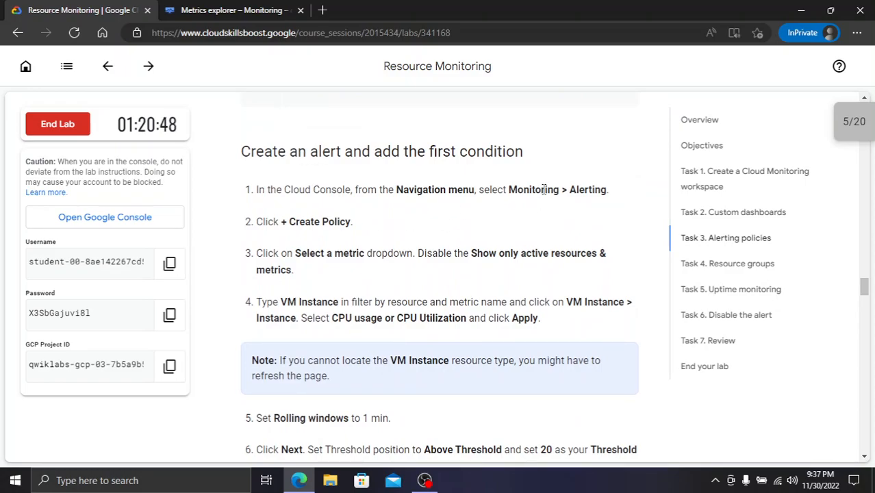
# Open Alerting in the Cloud console, check the lab guide's policy instruction and start creating an alerting policy
pyautogui.hotkey('ctrl', 'Tab')
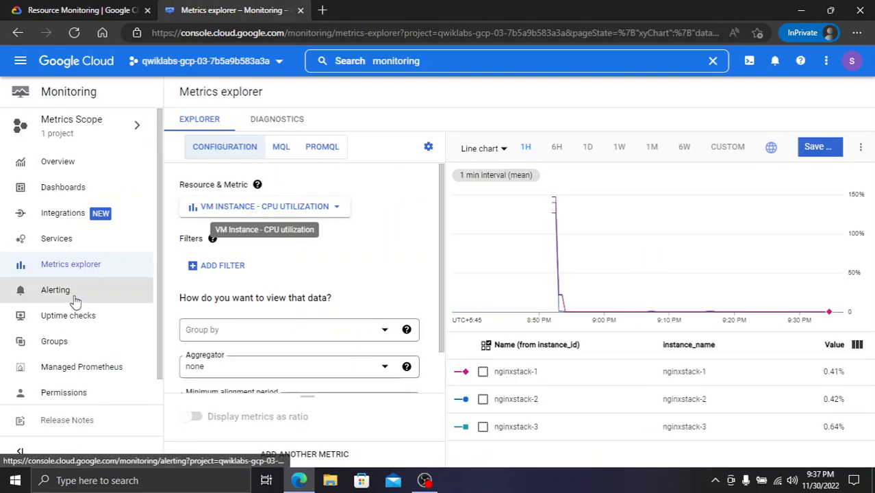
pyautogui.click(74, 300)
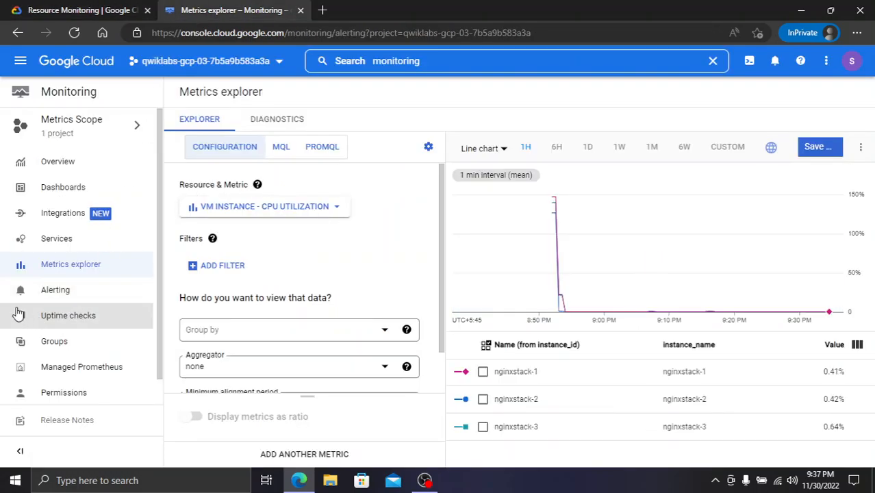
pyautogui.click(52, 9)
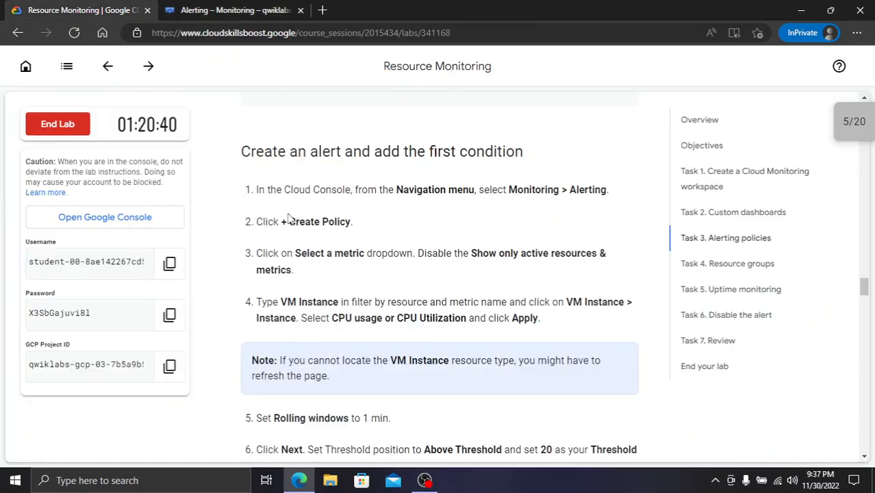
pyautogui.click(248, 7)
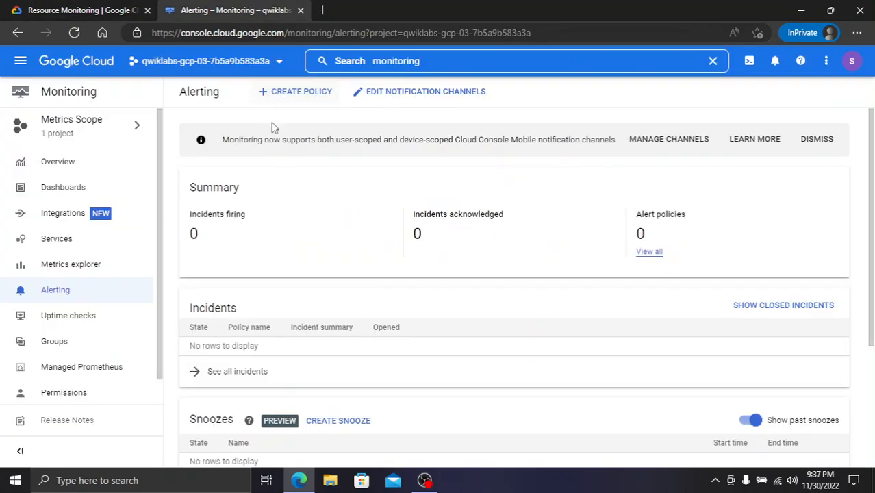
# Following the lab guide, open the new condition's metric selection and turn off Show only active resources & metrics
pyautogui.click(102, 8)
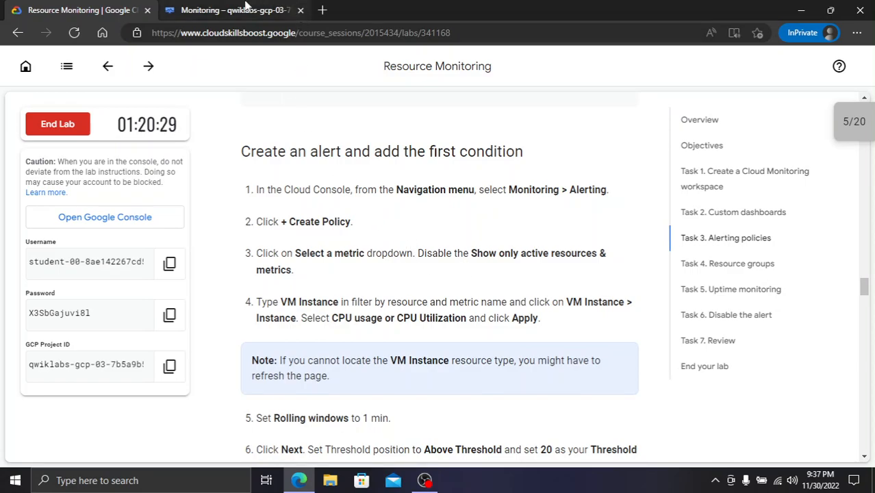
pyautogui.click(224, 10)
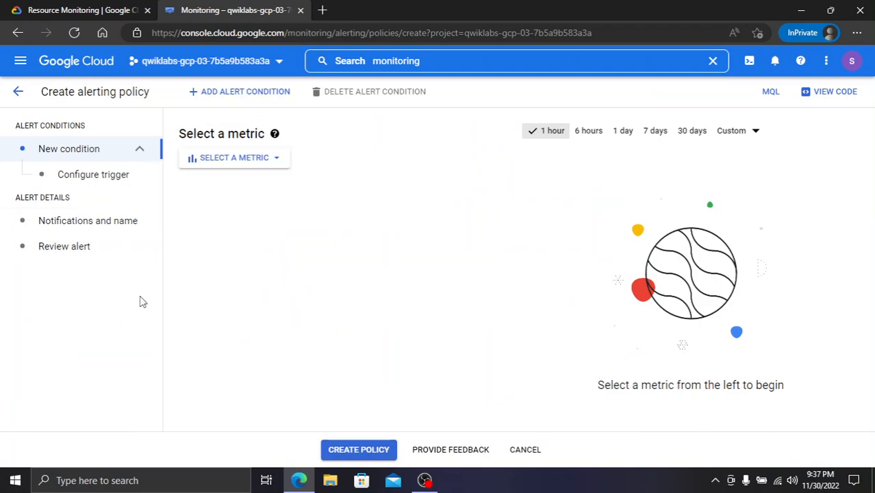
pyautogui.click(252, 159)
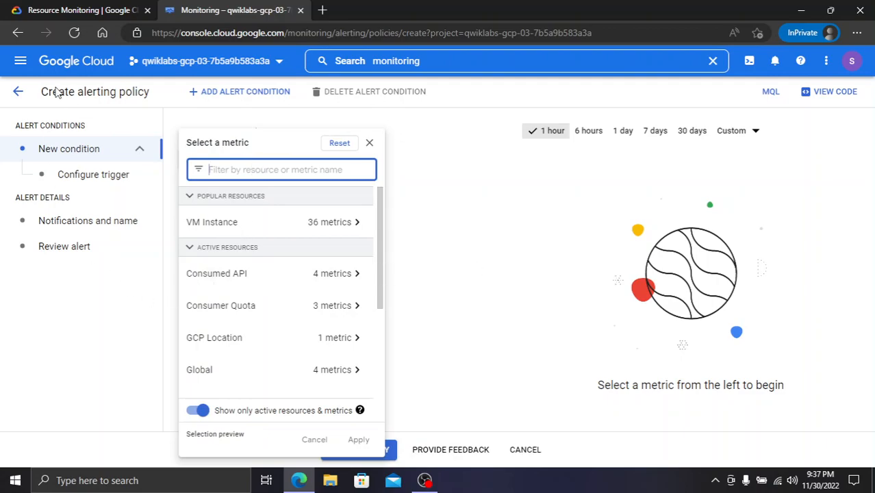
pyautogui.click(51, 9)
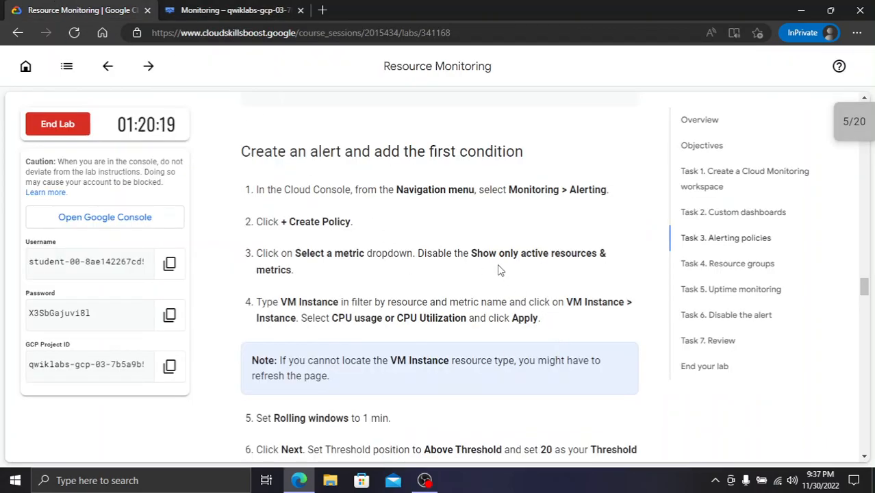
pyautogui.click(232, 10)
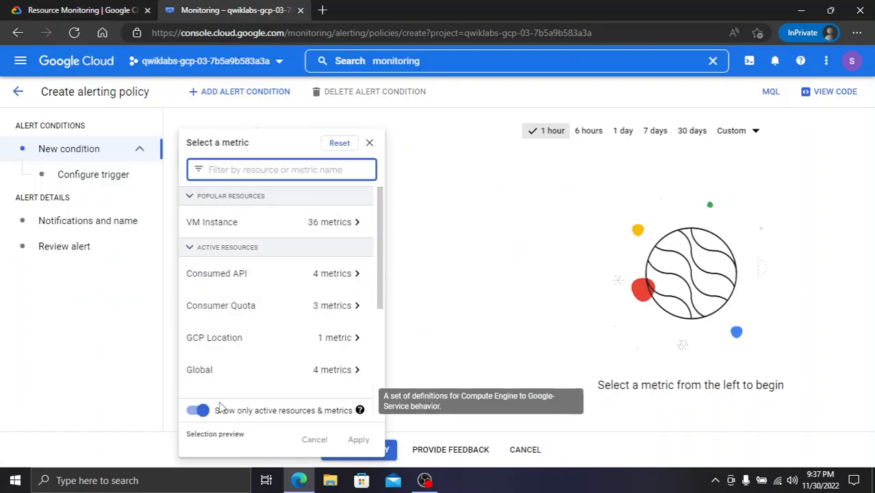
pyautogui.click(201, 413)
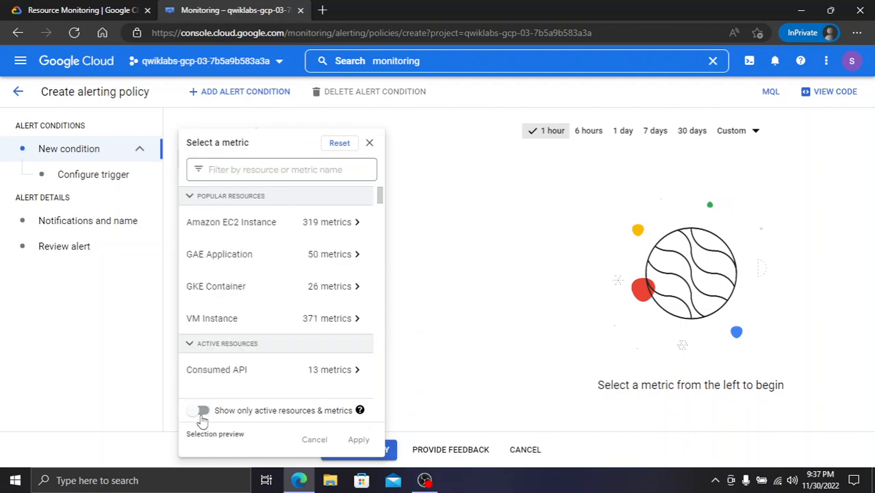
# Look up the resource name in the lab guide and filter the metric selection by VM Instance
pyautogui.click(79, 9)
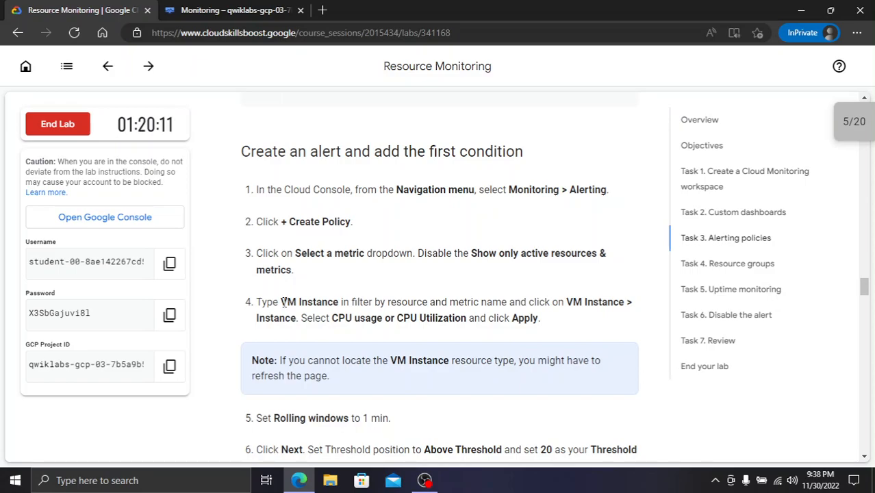
pyautogui.moveTo(281, 303); pyautogui.dragTo(334, 299)
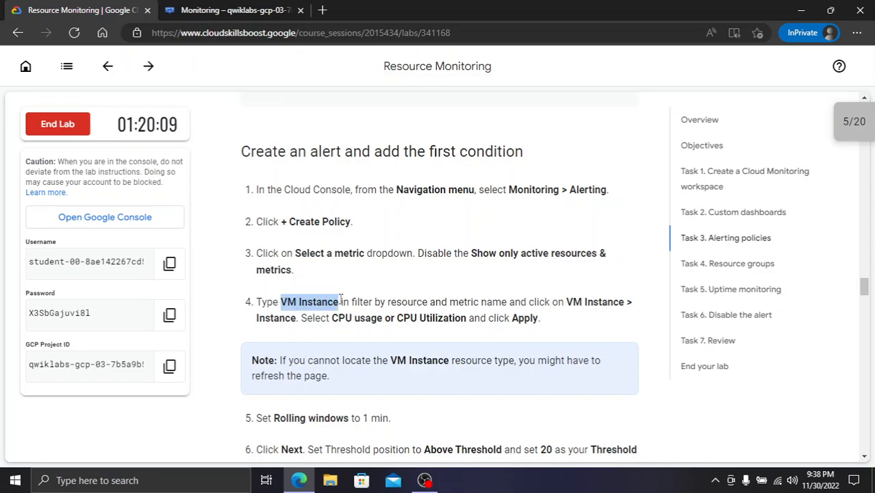
pyautogui.click(216, 9)
pyautogui.click(242, 170)
pyautogui.write('VM Instance')
# Recheck the lab guide and apply the VM Instance > Instance > CPU utilization metric to the alert condition
pyautogui.click(77, 9)
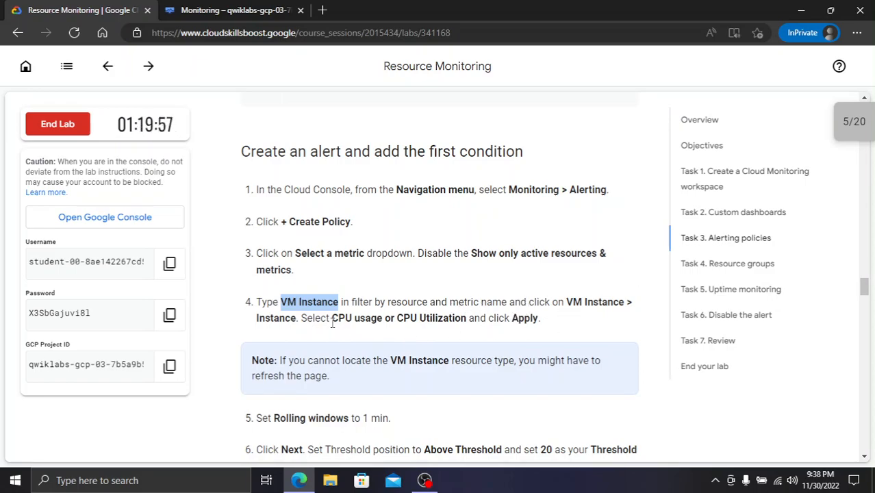
pyautogui.click(292, 10)
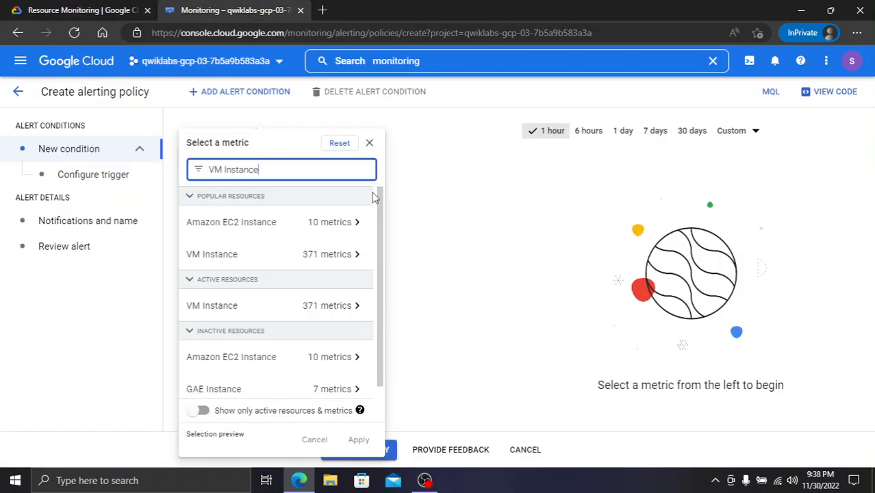
pyautogui.click(261, 266)
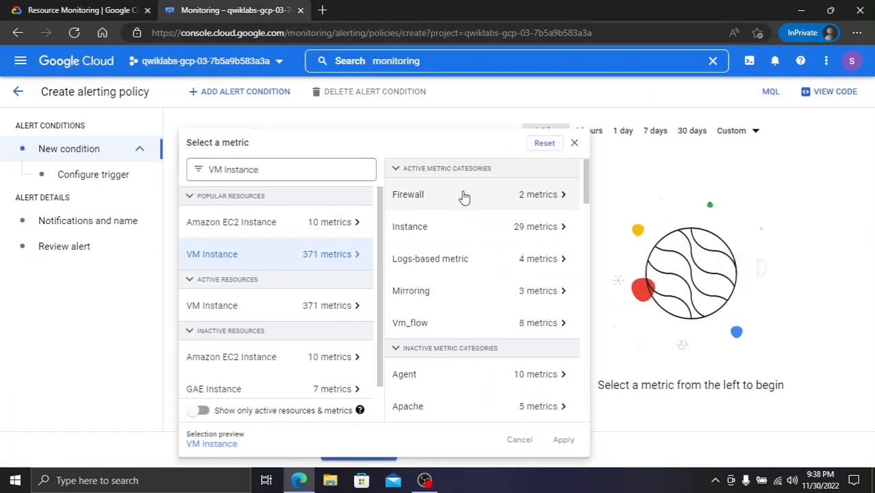
pyautogui.click(477, 235)
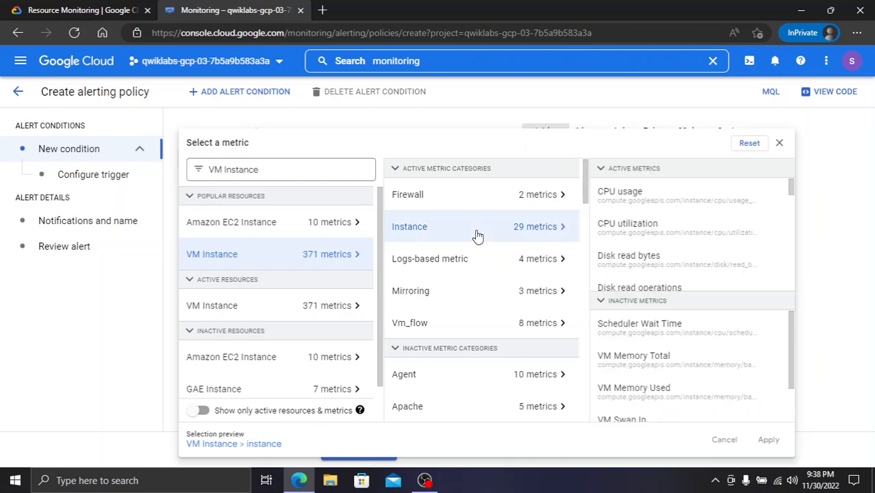
pyautogui.click(627, 225)
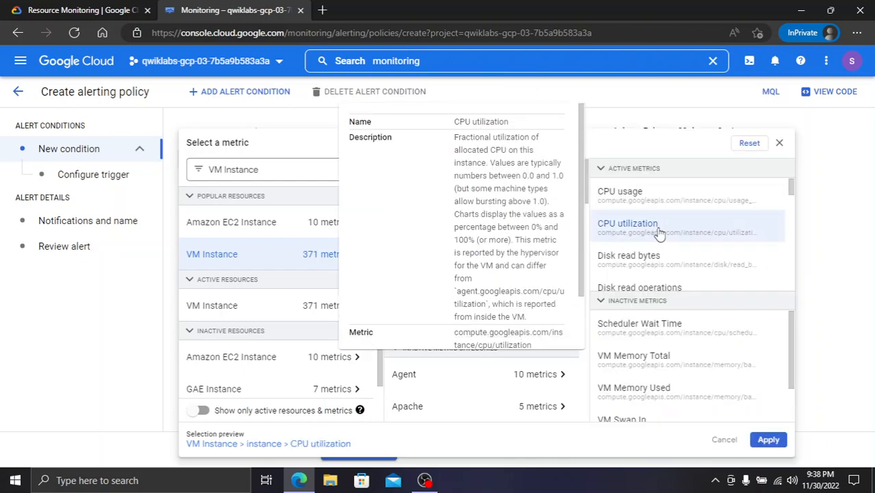
pyautogui.click(775, 440)
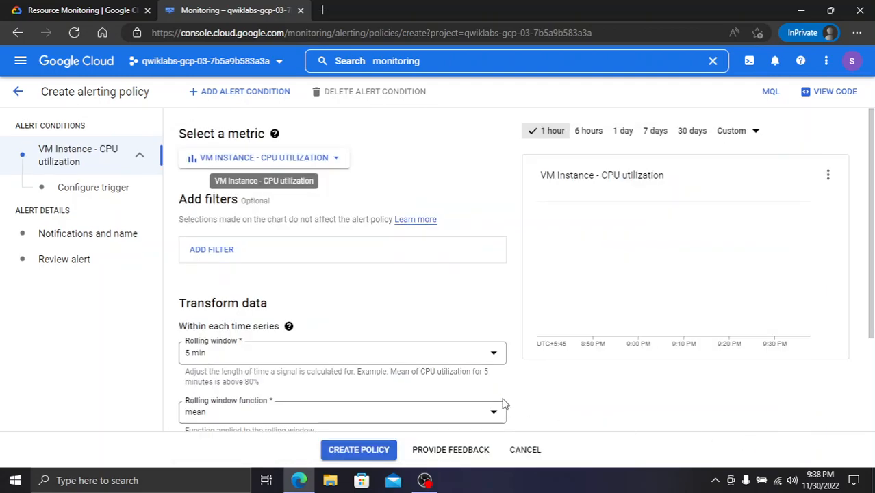
# Read the lab guide's rolling window instruction and set the condition's rolling window to 1 min
pyautogui.click(49, 8)
pyautogui.scroll(-3, 438, 329)
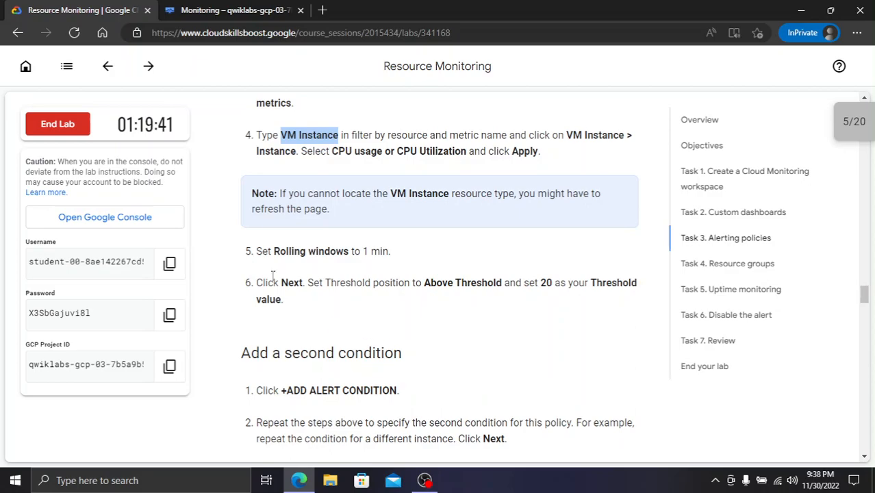
pyautogui.click(229, 5)
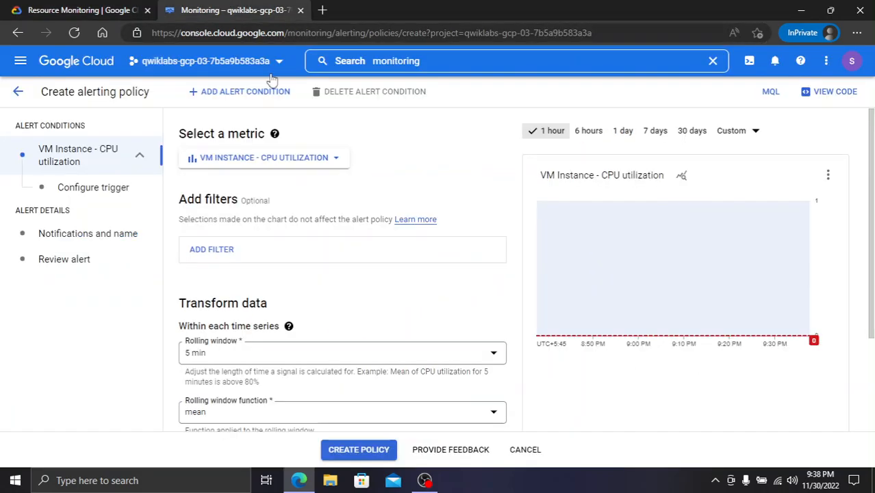
pyautogui.scroll(-1, 294, 281)
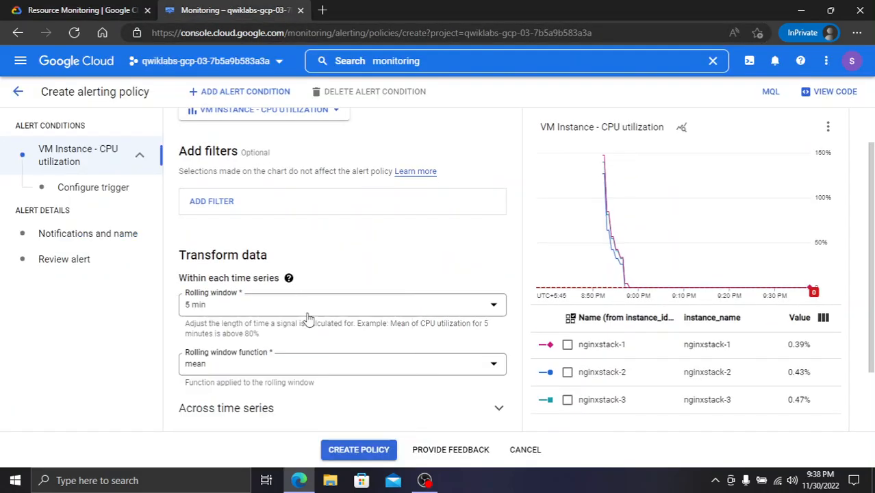
pyautogui.click(308, 314)
pyautogui.click(249, 167)
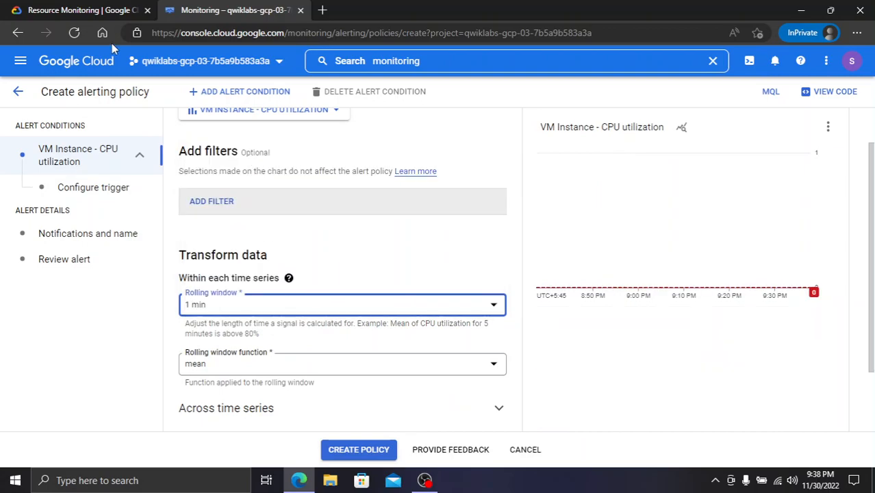
# Check the lab guide's next instruction and advance the CPU utilization condition to its alert trigger configuration
pyautogui.click(86, 9)
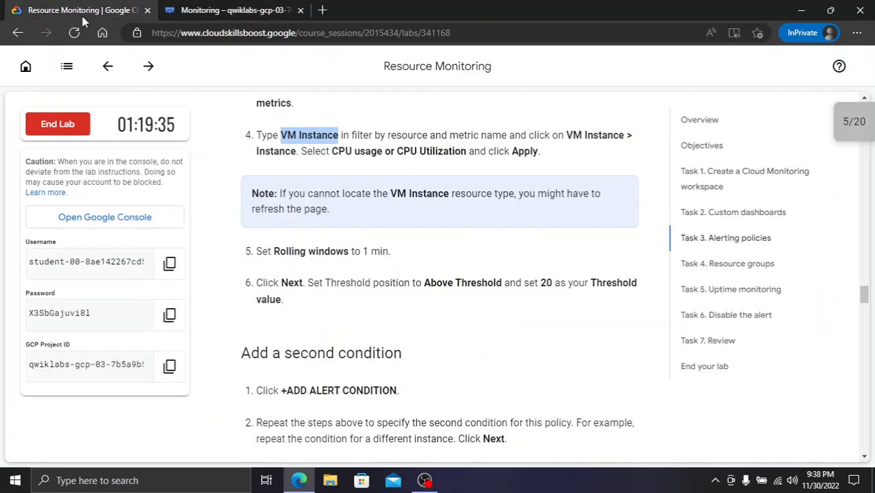
pyautogui.click(233, 9)
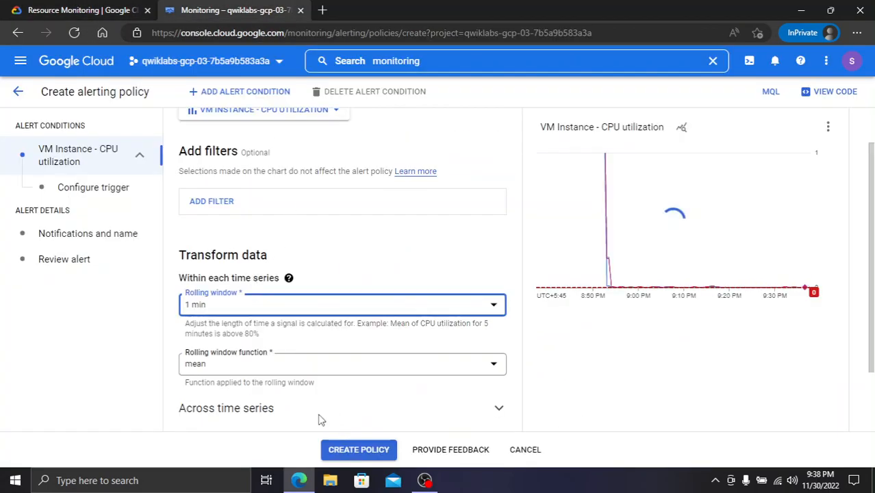
pyautogui.scroll(-1, 308, 366)
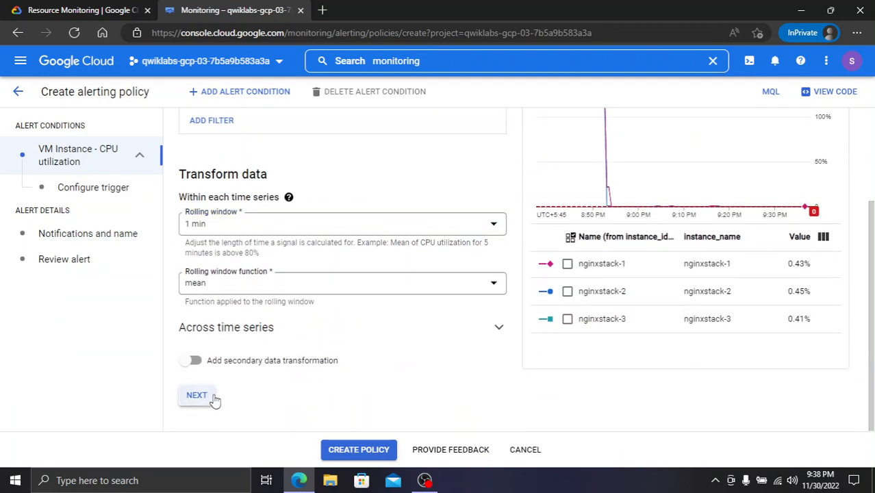
pyautogui.click(214, 401)
# Following the lab guide, set the trigger's threshold value to 20% and its threshold position to Above threshold
pyautogui.click(99, 8)
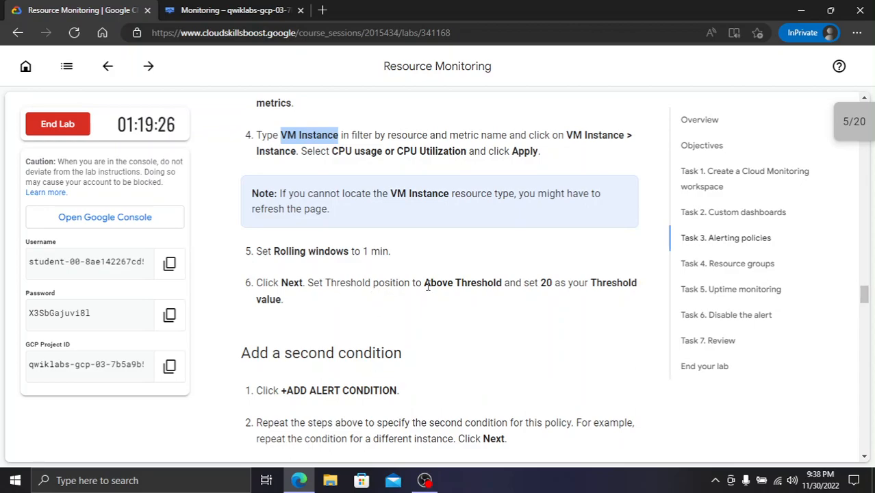
pyautogui.click(236, 9)
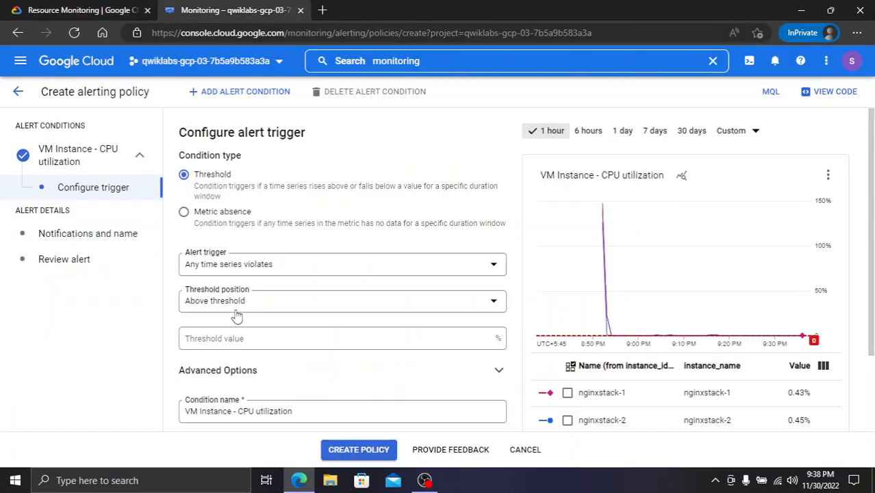
pyautogui.click(52, 9)
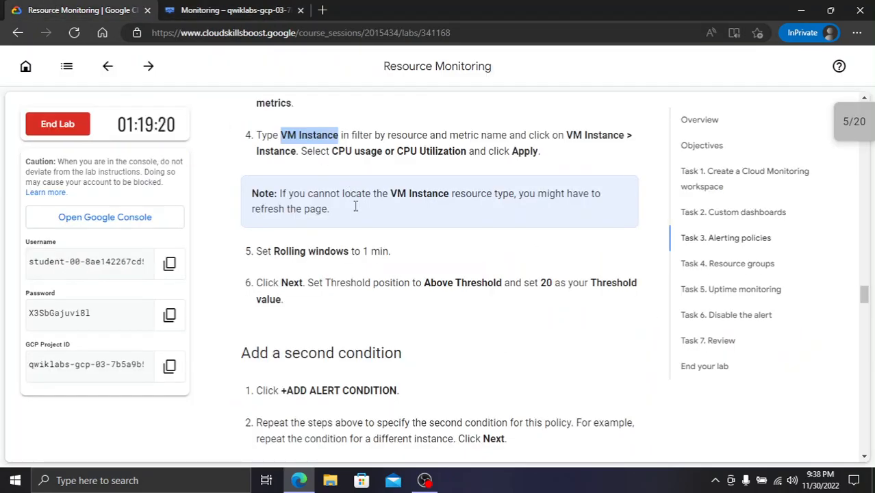
pyautogui.click(254, 9)
pyautogui.click(233, 340)
pyautogui.write('20')
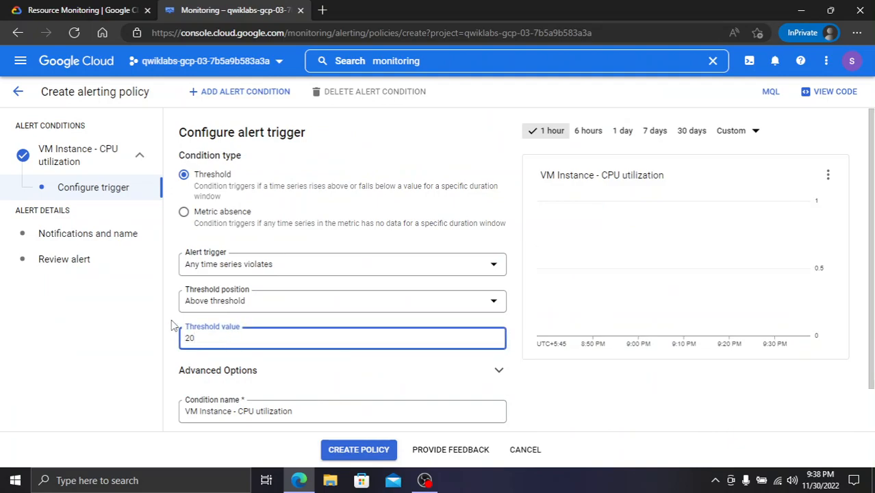
pyautogui.click(208, 302)
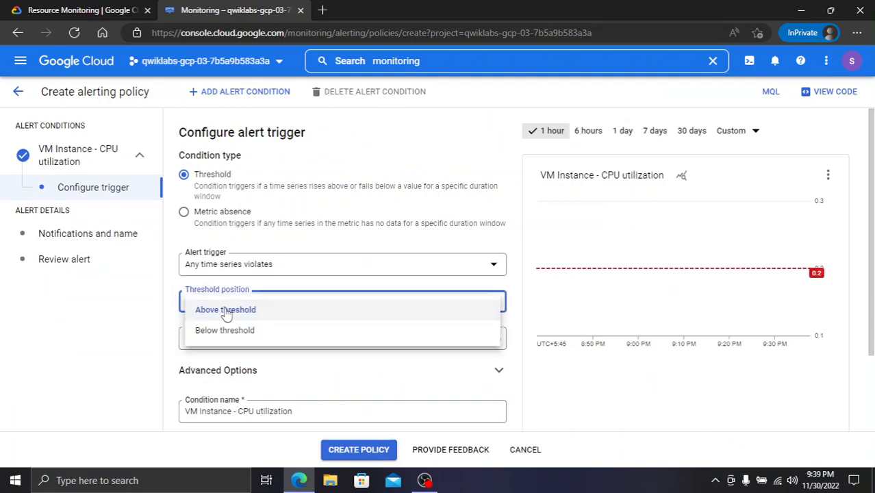
pyautogui.click(275, 309)
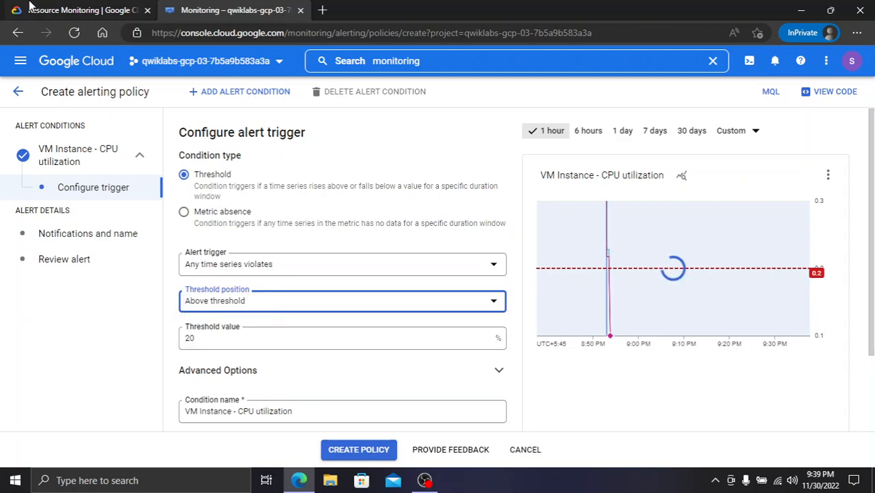
# Read the lab guide's instructions for the second condition and notifications, and review the alert trigger settings in the console
pyautogui.hotkey('ctrl', 'Tab')
pyautogui.scroll(-2, 479, 338)
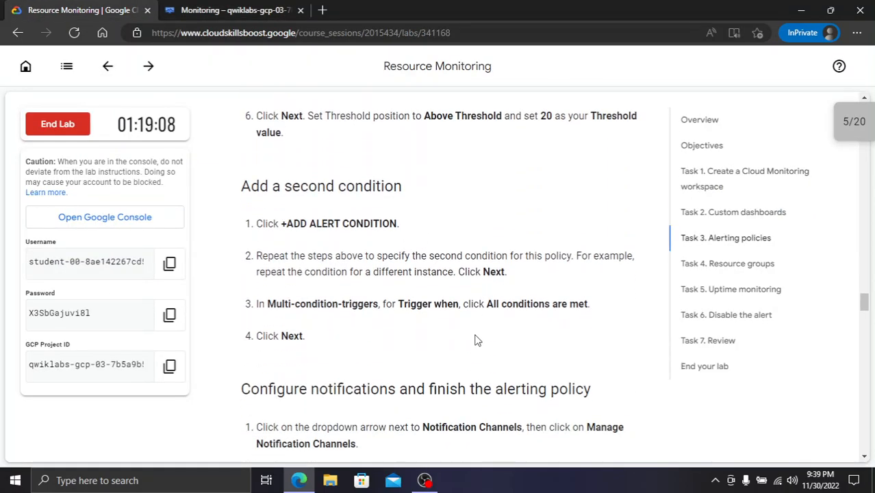
pyautogui.click(219, 8)
pyautogui.scroll(-2, 321, 332)
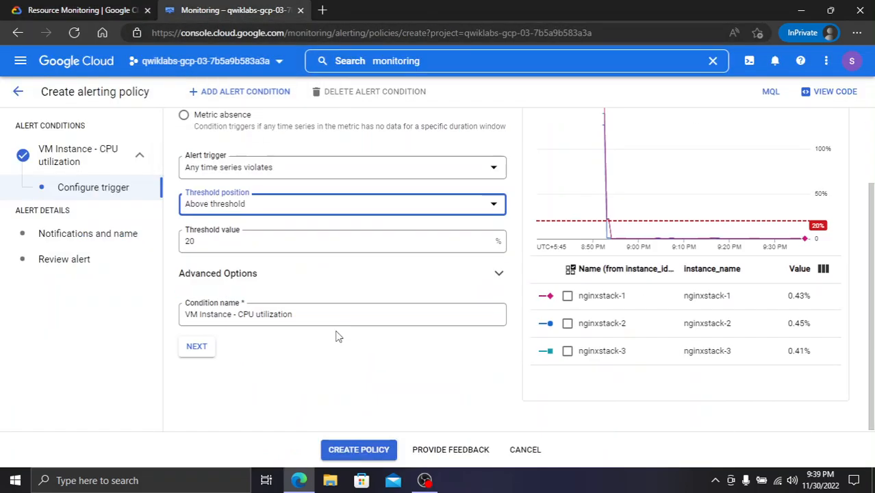
pyautogui.scroll(1, 292, 378)
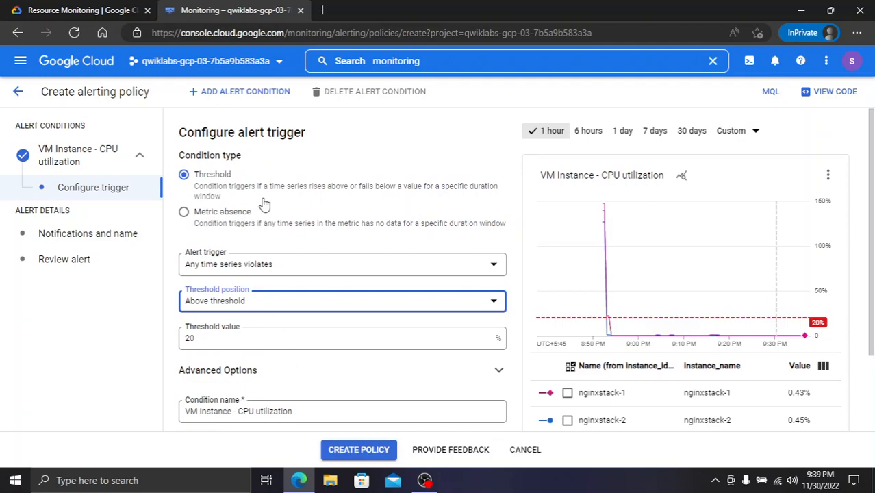
pyautogui.scroll(-1, 289, 344)
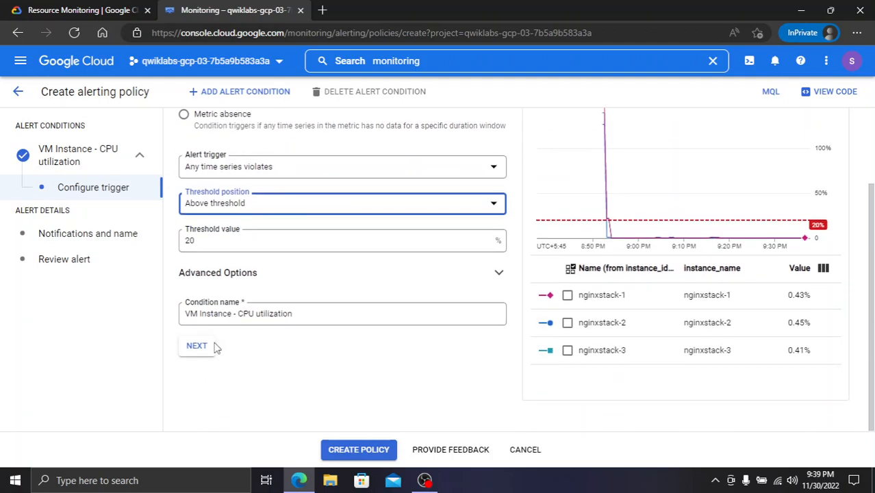
pyautogui.click(67, 7)
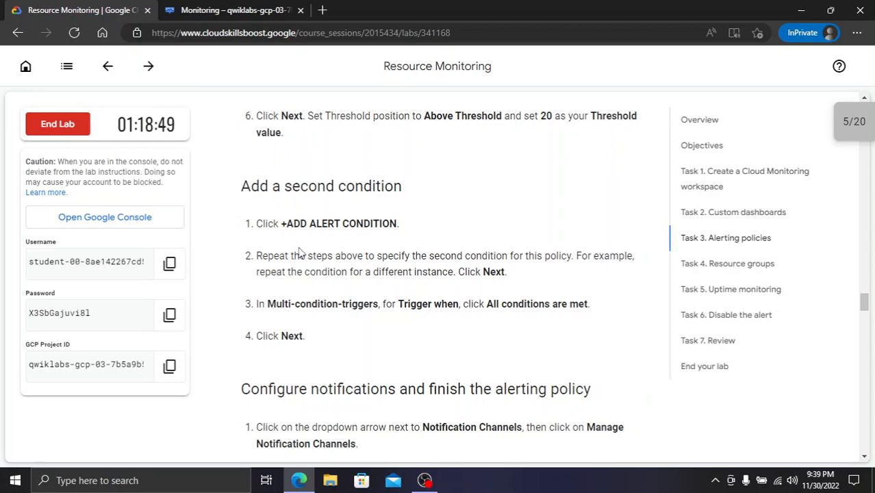
pyautogui.scroll(-2, 296, 258)
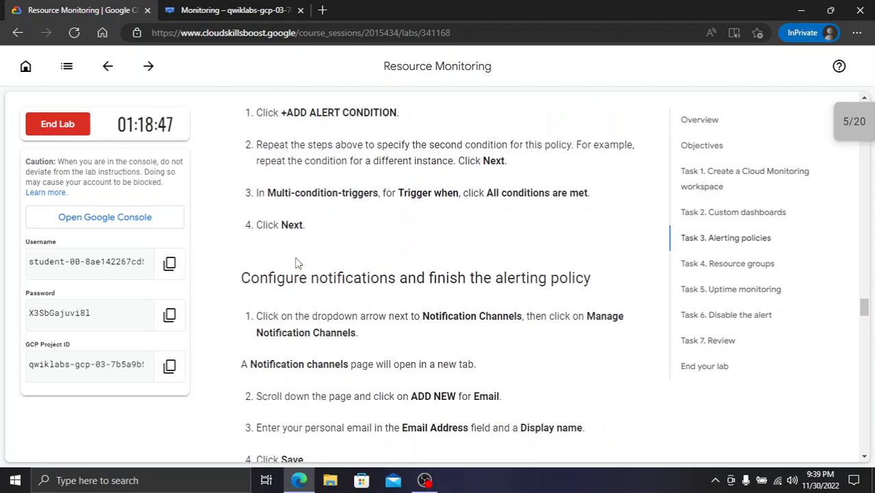
pyautogui.scroll(3, 295, 263)
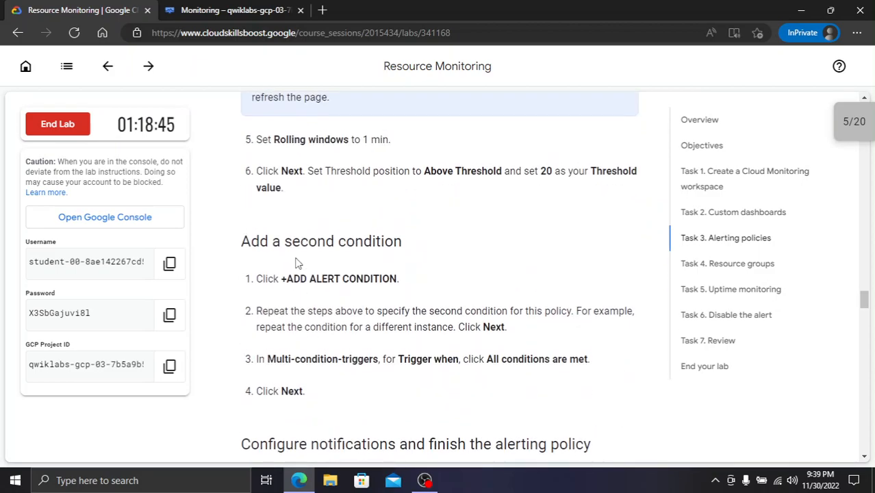
pyautogui.click(207, 10)
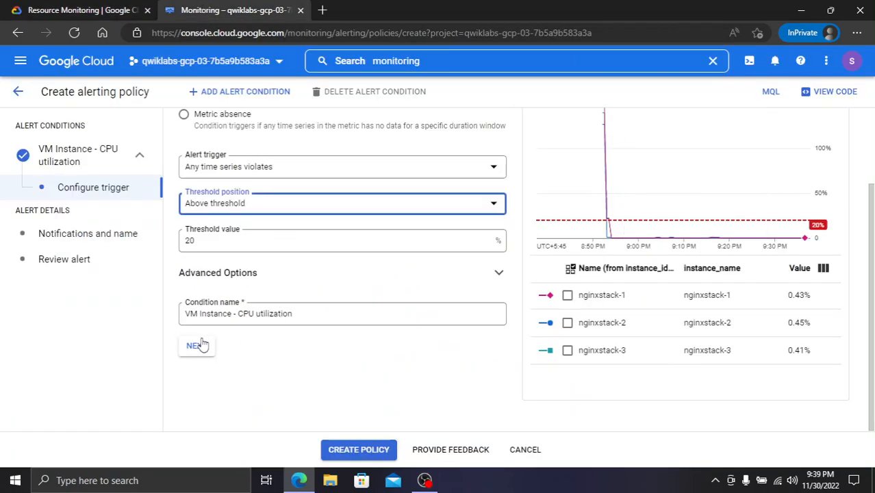
# Check the lab guide's second-condition instructions and add another alert condition to the alerting policy
pyautogui.click(82, 10)
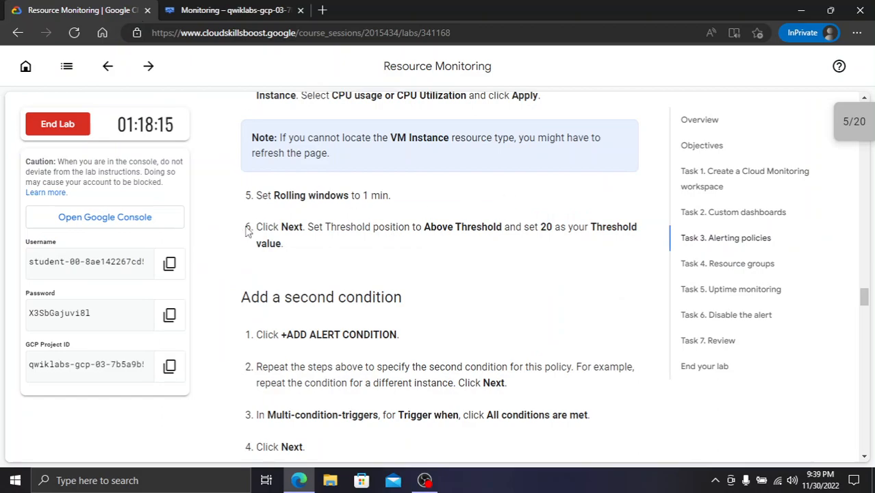
pyautogui.moveTo(248, 231); pyautogui.dragTo(272, 243)
pyautogui.click(238, 7)
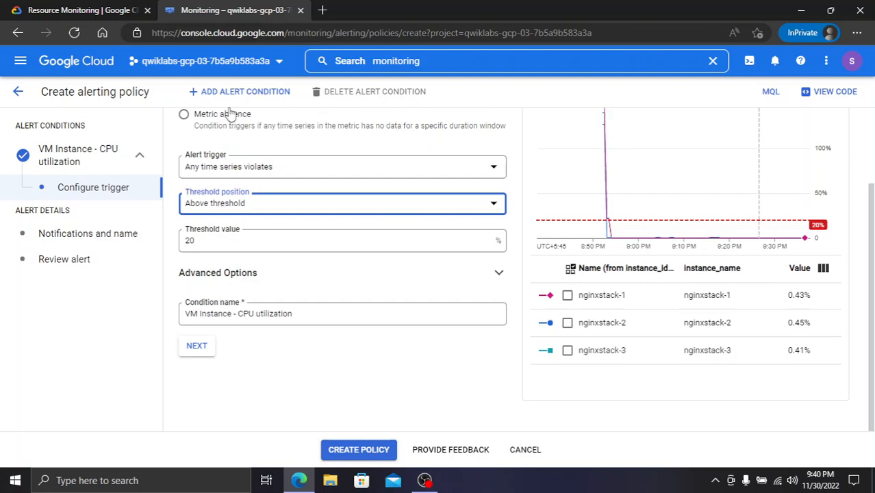
pyautogui.click(54, 5)
pyautogui.click(297, 245)
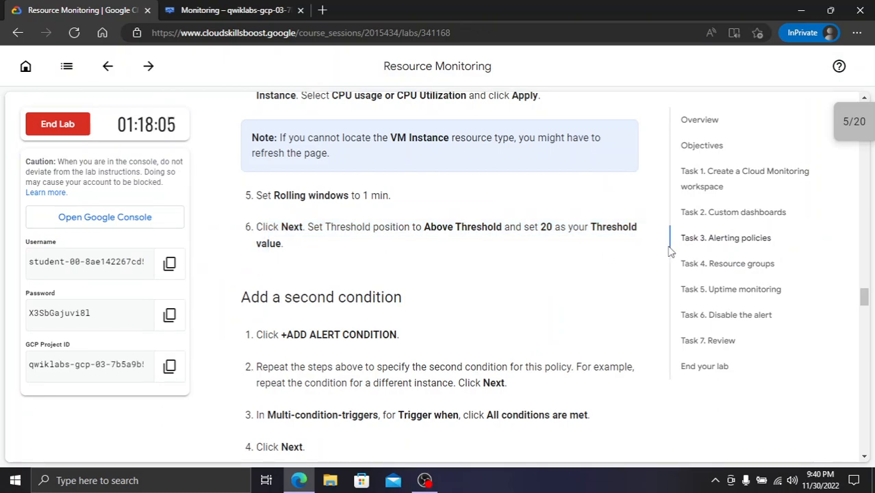
pyautogui.scroll(-1, 288, 305)
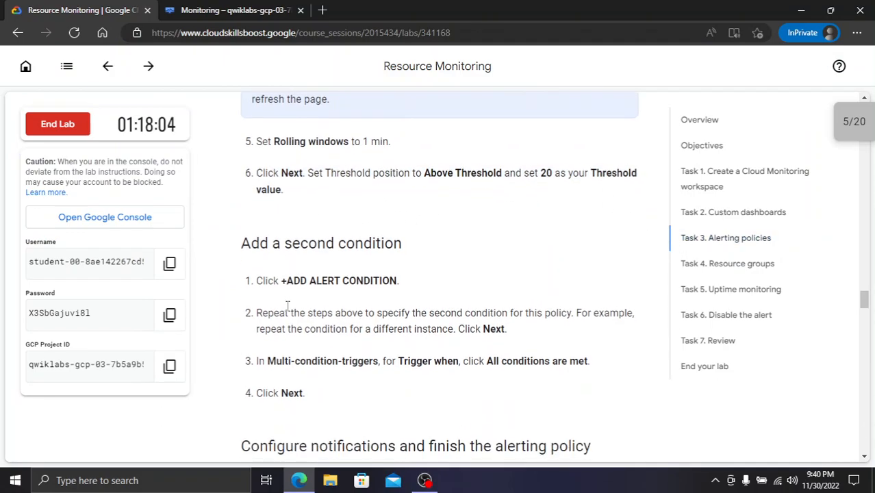
pyautogui.click(226, 8)
pyautogui.click(231, 92)
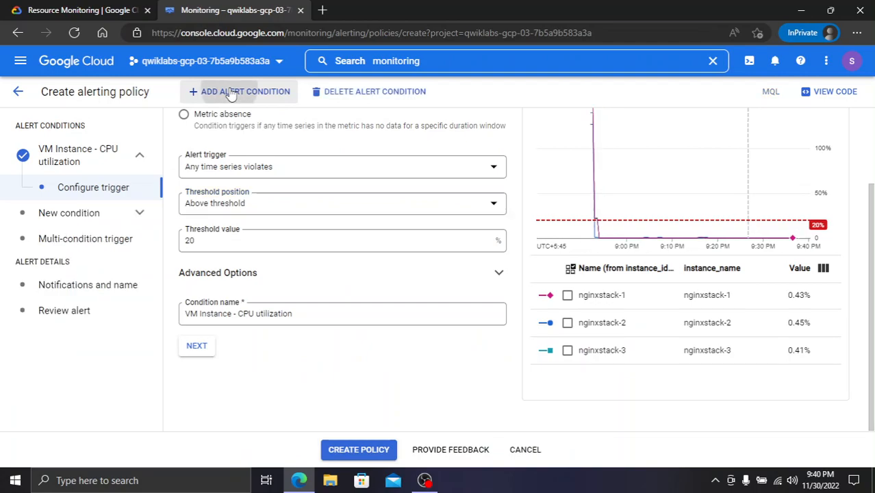
pyautogui.click(280, 158)
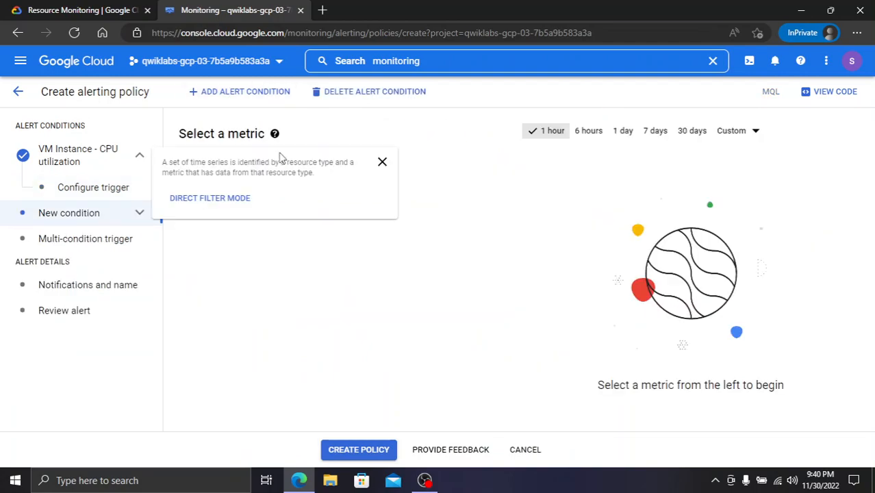
pyautogui.click(299, 260)
# Read the lab guide's instructions on repeating the condition for a different instance and setting multi-condition triggers
pyautogui.click(82, 9)
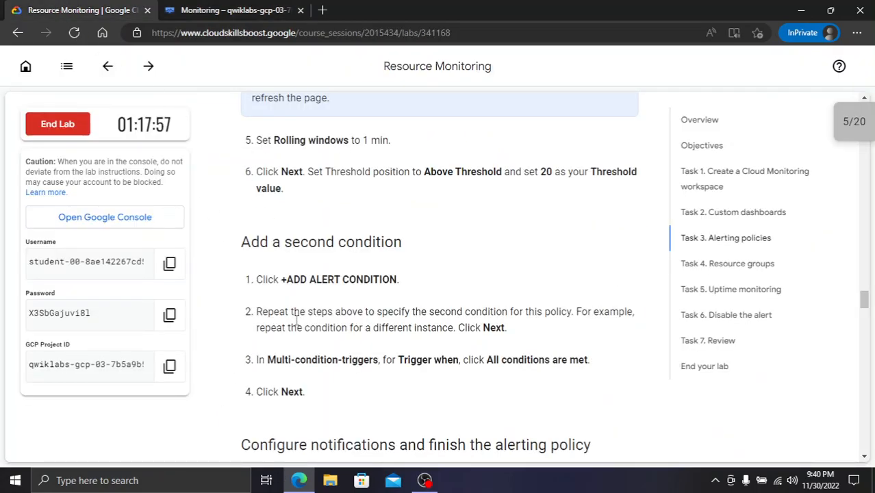
pyautogui.scroll(-1, 305, 327)
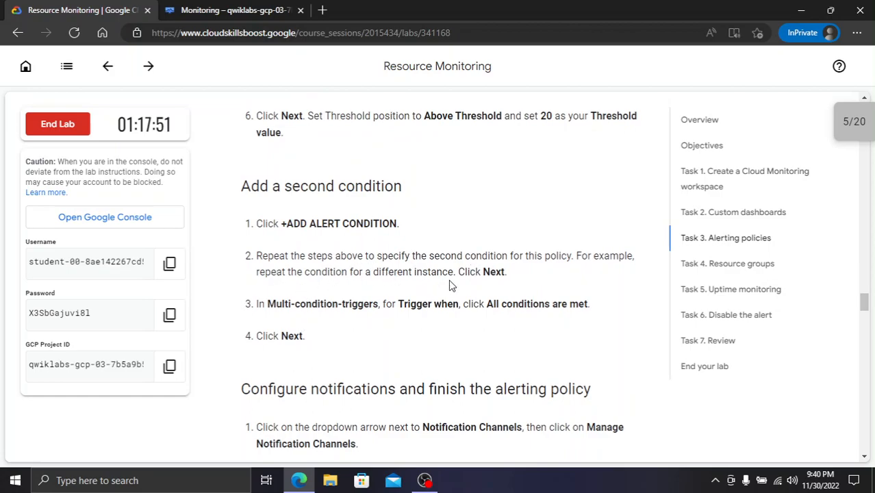
pyautogui.scroll(-1, 490, 287)
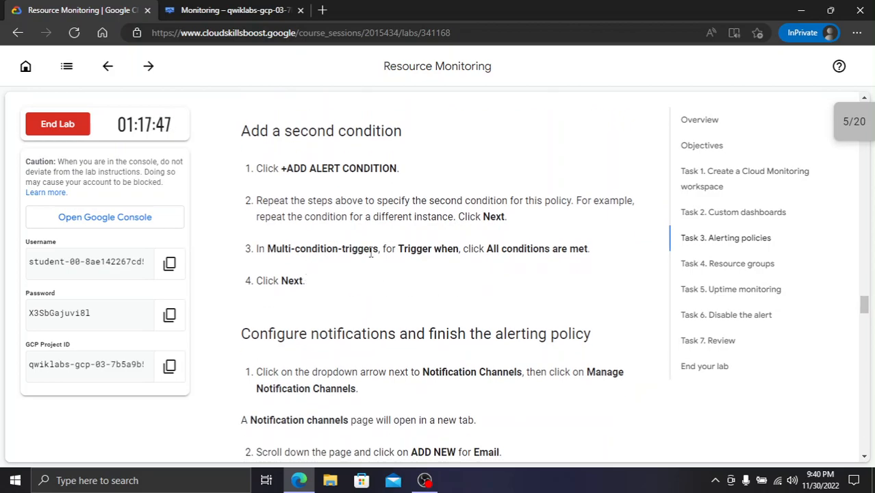
pyautogui.click(170, 7)
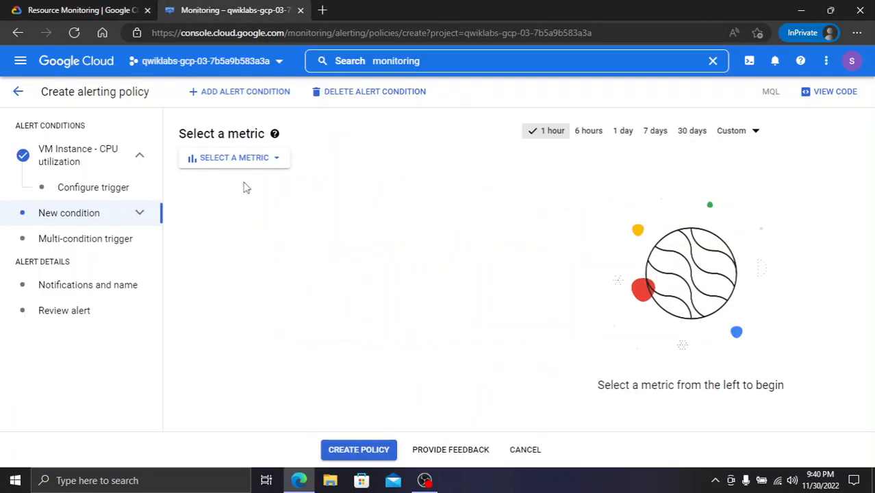
pyautogui.click(82, 9)
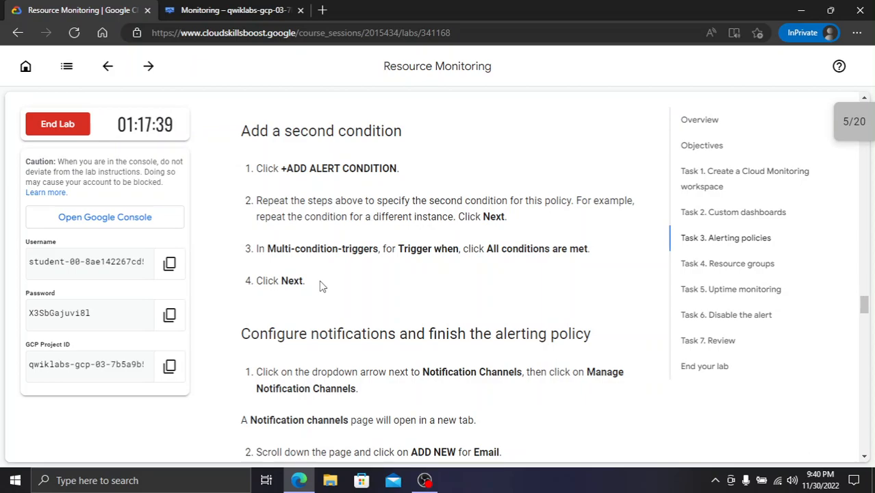
pyautogui.click(252, 9)
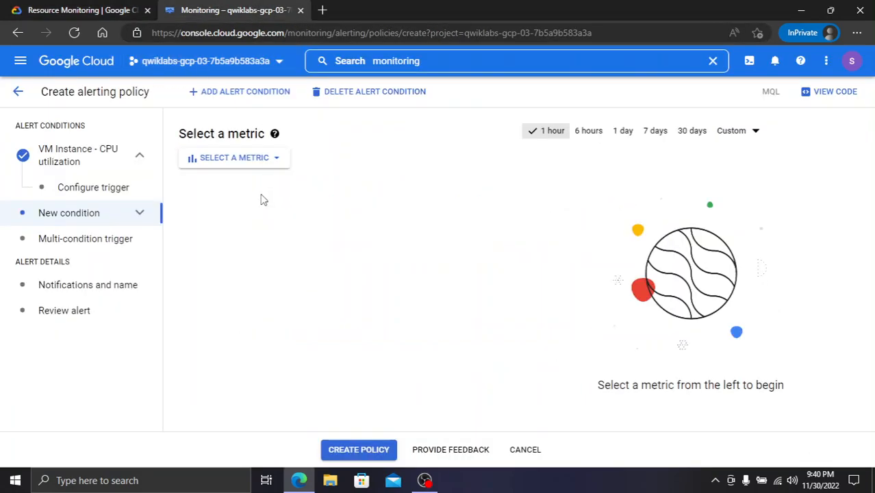
# Turn off the active-only filter and apply VM Instance > Instance > CPU utilization as the new condition's metric
pyautogui.click(275, 163)
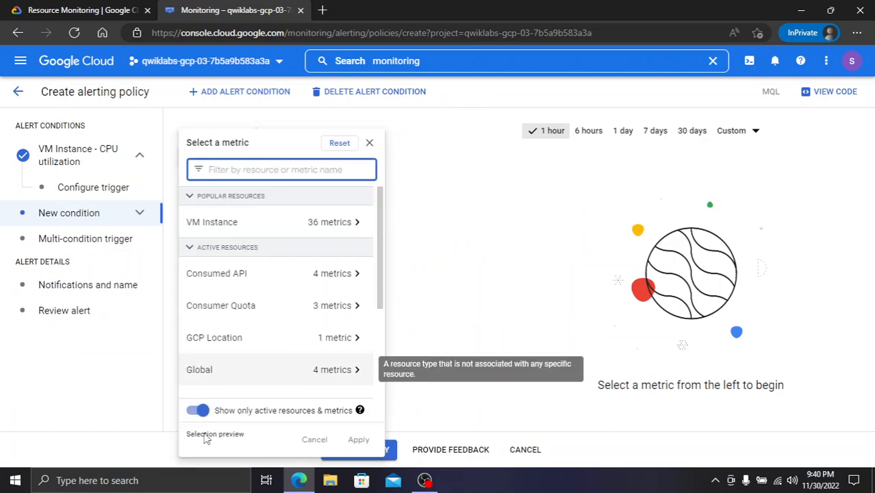
pyautogui.click(195, 412)
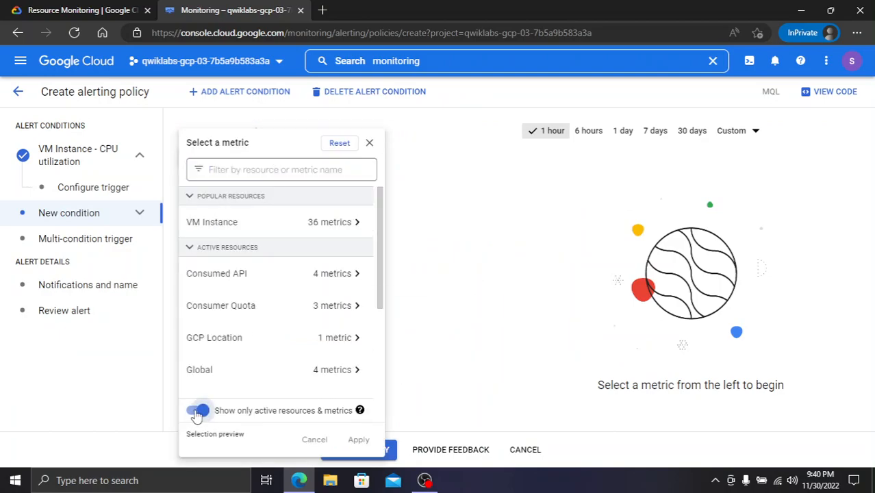
pyautogui.click(263, 224)
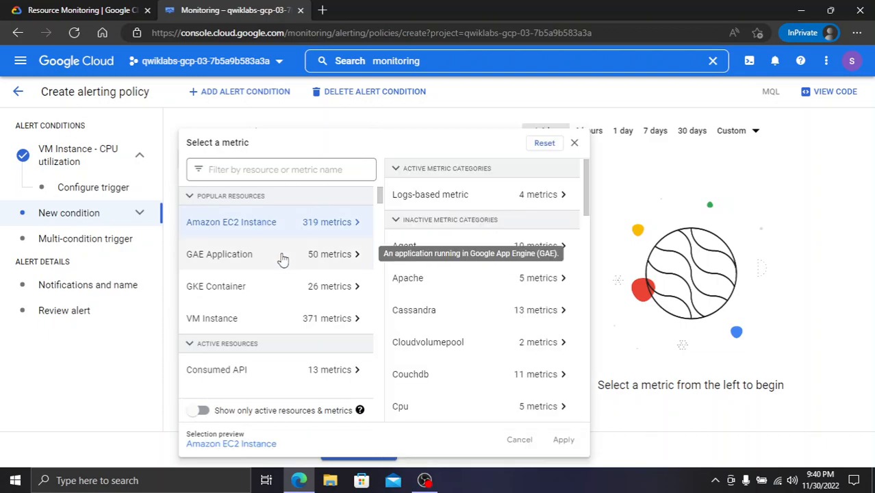
pyautogui.scroll(-2, 278, 293)
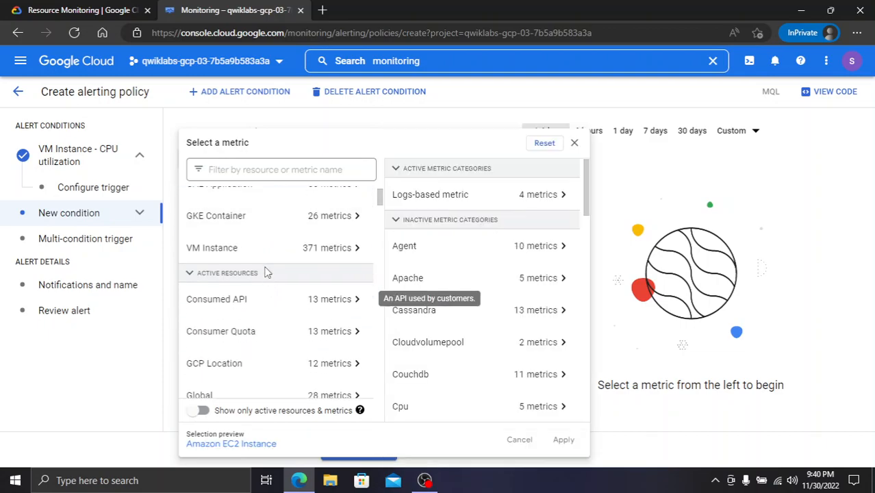
pyautogui.click(263, 250)
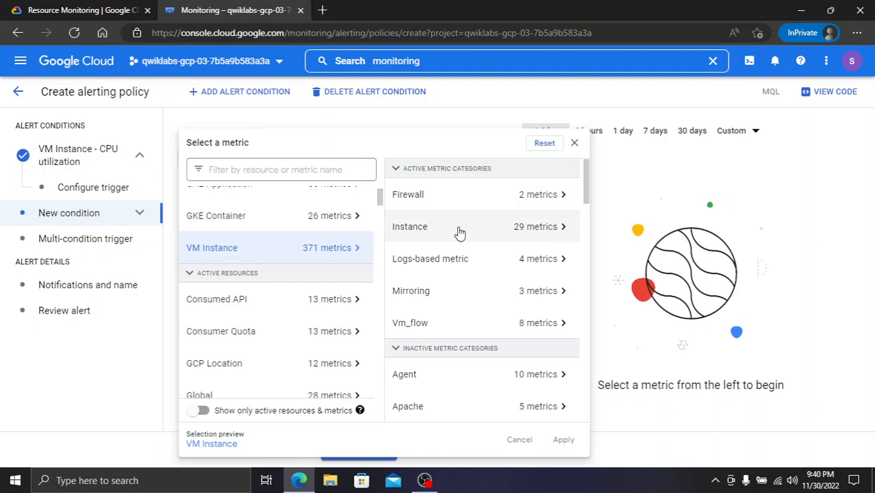
pyautogui.click(459, 232)
pyautogui.click(664, 230)
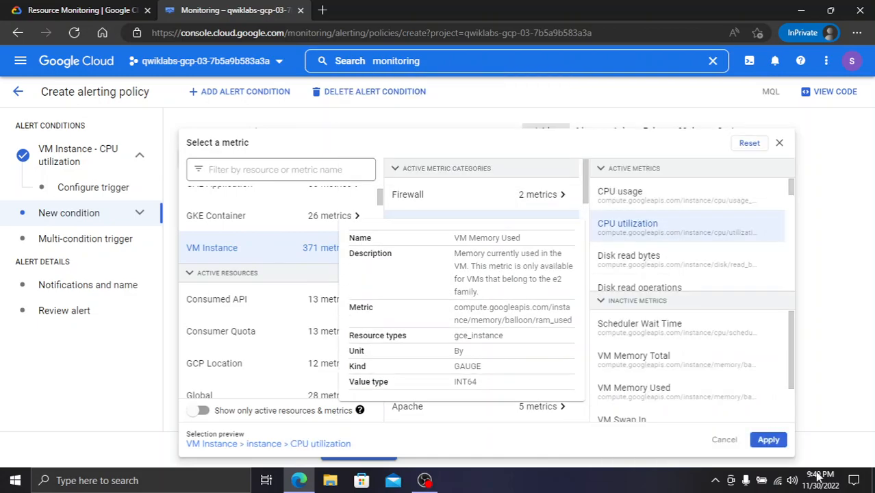
pyautogui.click(767, 440)
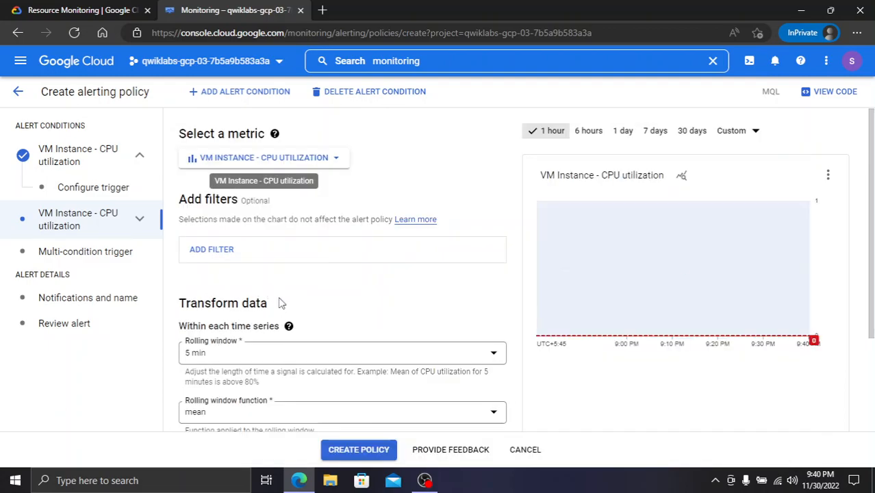
# Set the second condition's rolling window to 1 min and advance to its alert trigger configuration
pyautogui.click(48, 8)
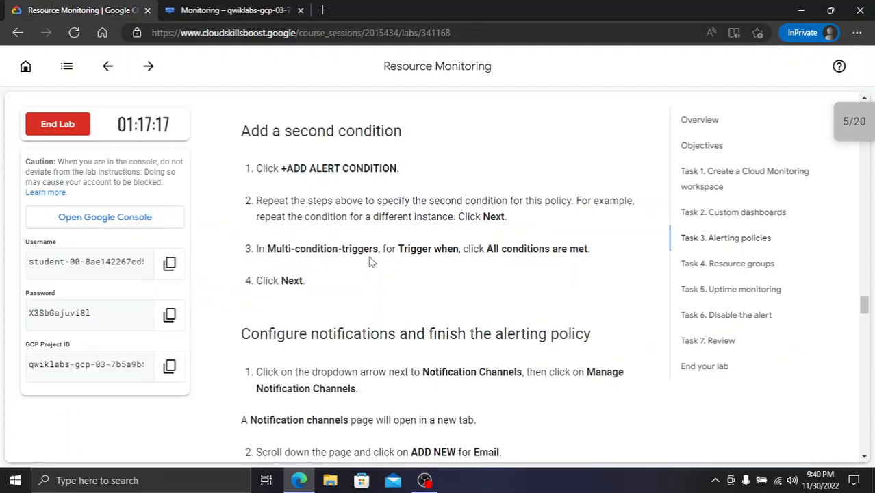
pyautogui.click(224, 8)
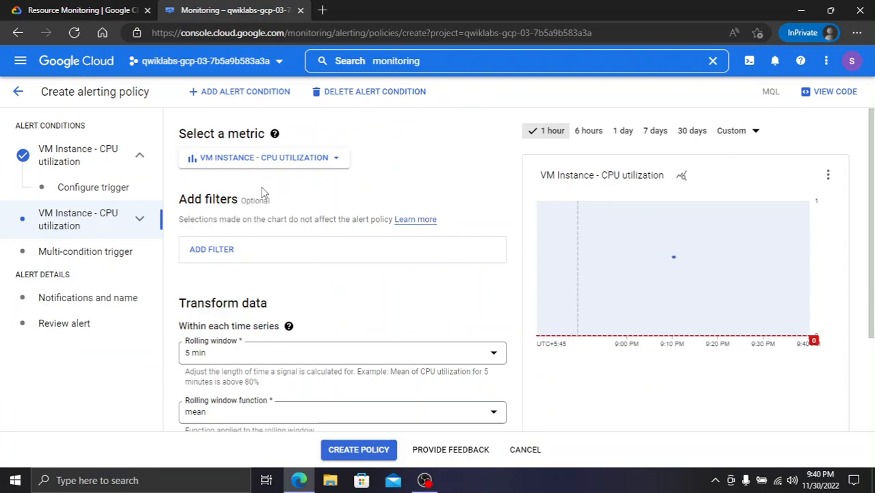
pyautogui.scroll(-3, 343, 275)
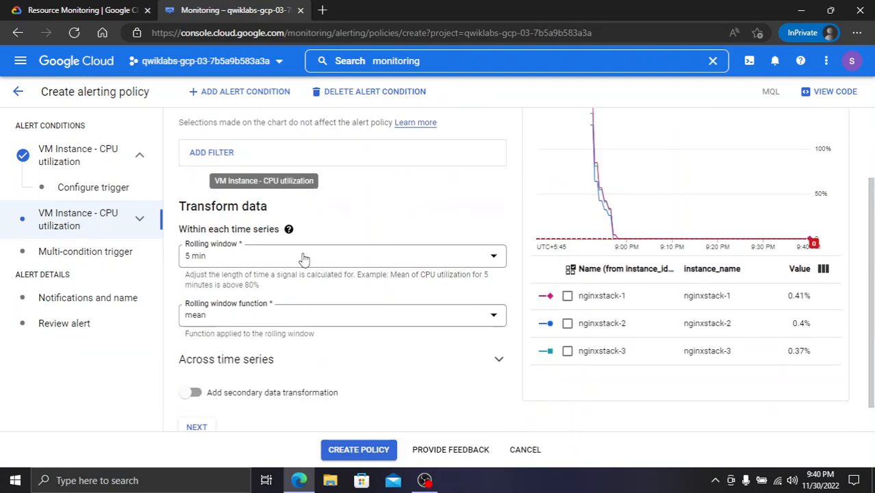
pyautogui.click(304, 257)
pyautogui.click(295, 264)
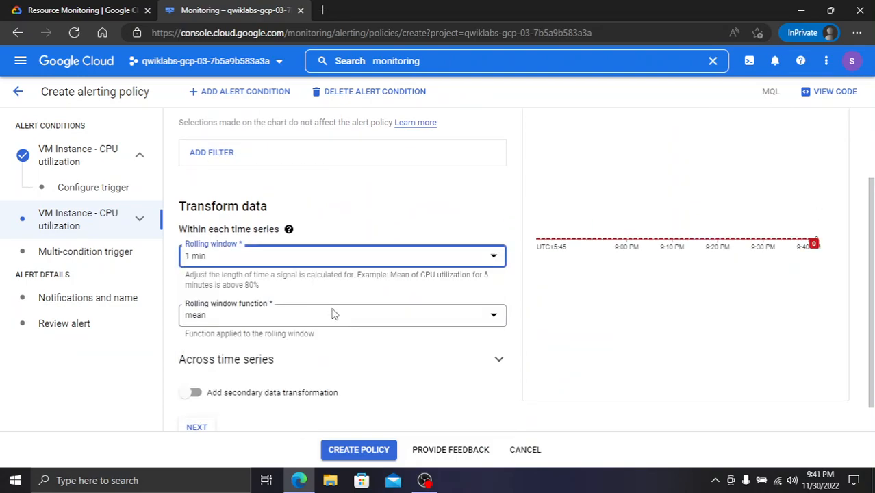
pyautogui.scroll(-1, 333, 314)
pyautogui.click(198, 397)
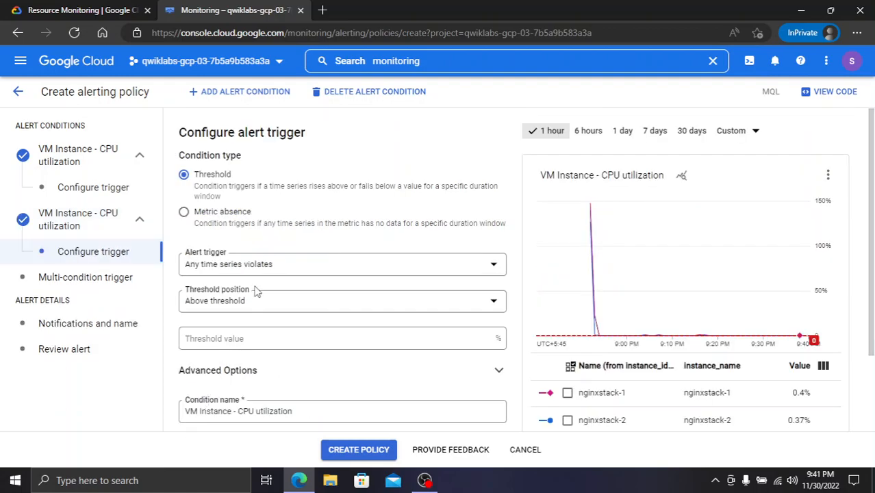
# Recheck the lab guide, then set the second condition's threshold position to Above threshold and its threshold value to 20%
pyautogui.click(257, 270)
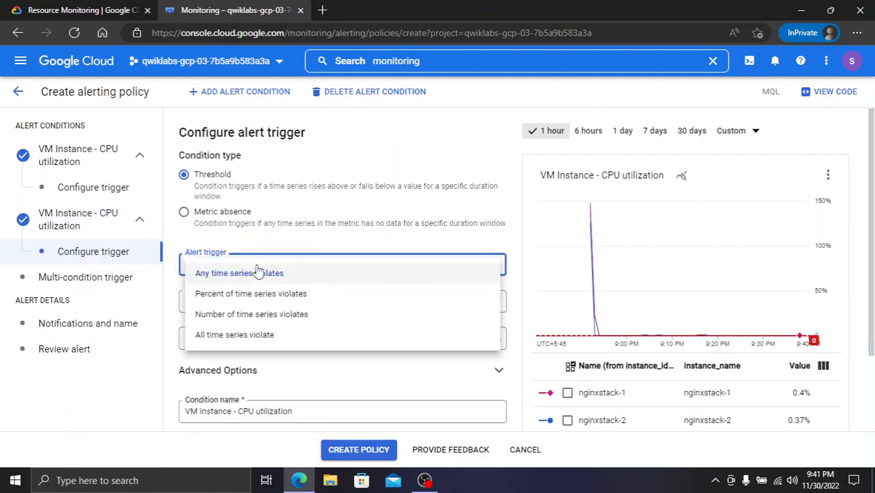
pyautogui.click(366, 216)
pyautogui.click(79, 9)
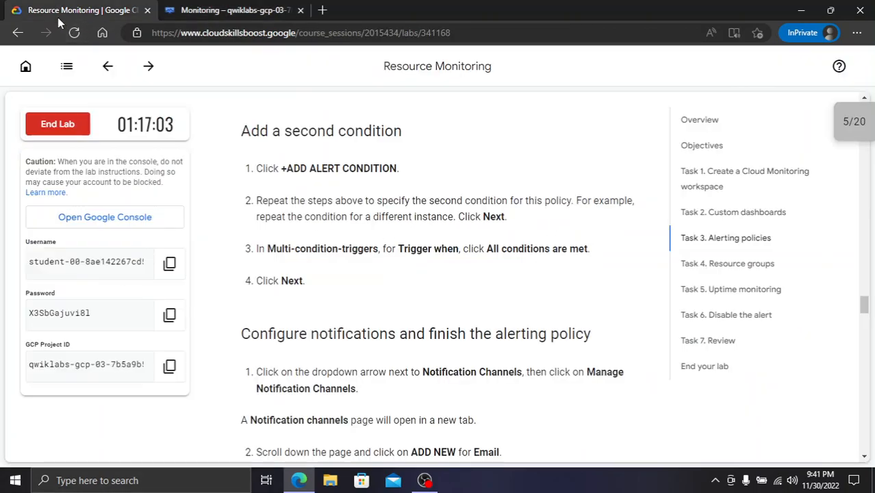
pyautogui.click(234, 9)
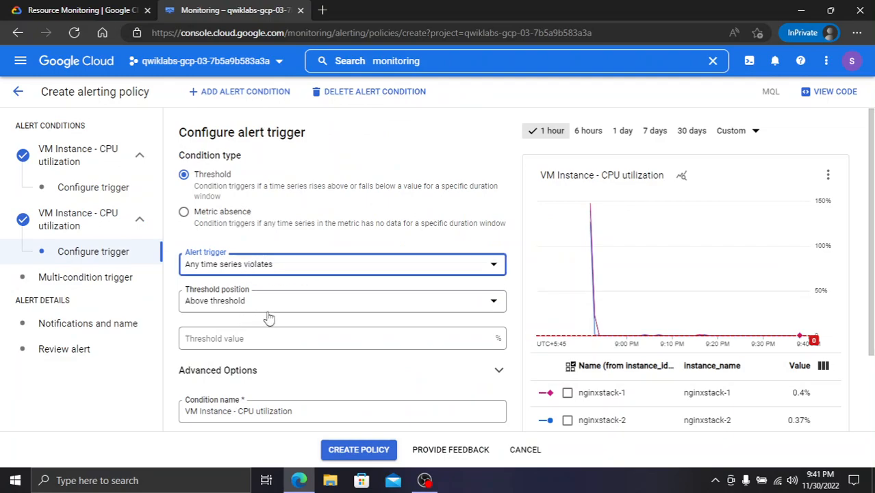
pyautogui.scroll(-2, 309, 316)
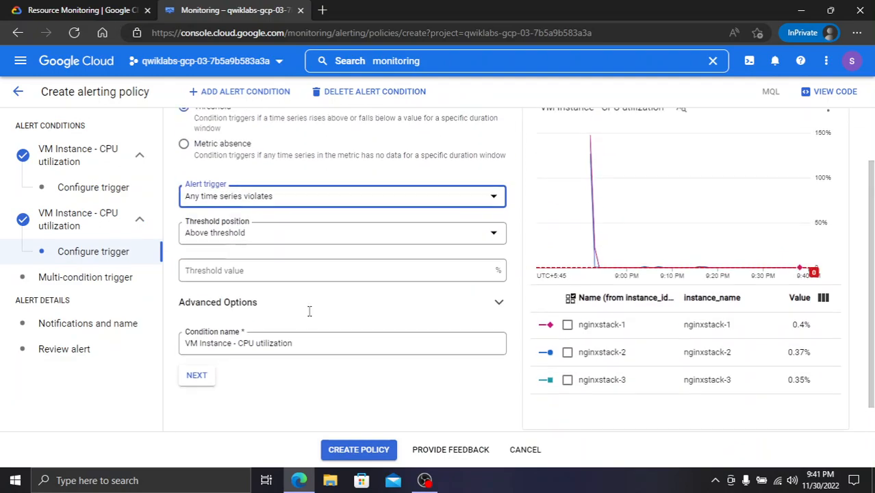
pyautogui.scroll(1, 306, 310)
pyautogui.click(246, 254)
pyautogui.click(250, 263)
pyautogui.click(244, 290)
pyautogui.write('20')
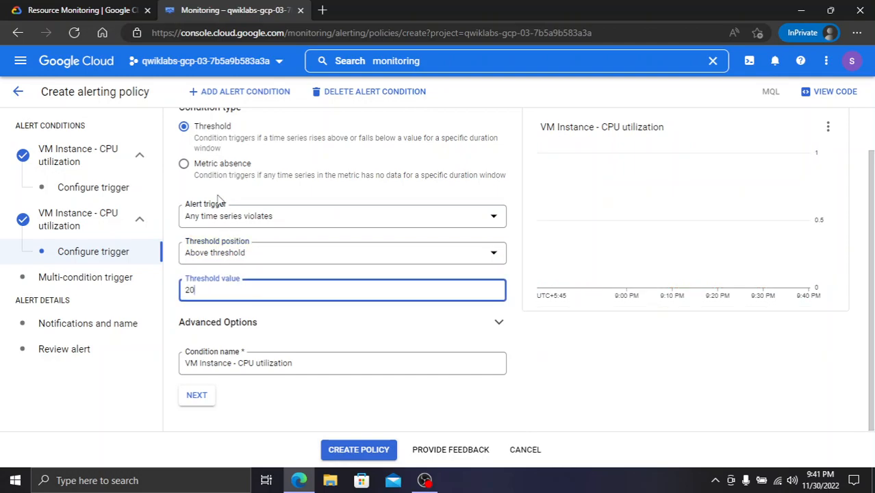
# Choose Any time series violates as the second condition's alert trigger and advance to the multi-condition trigger settings
pyautogui.click(232, 218)
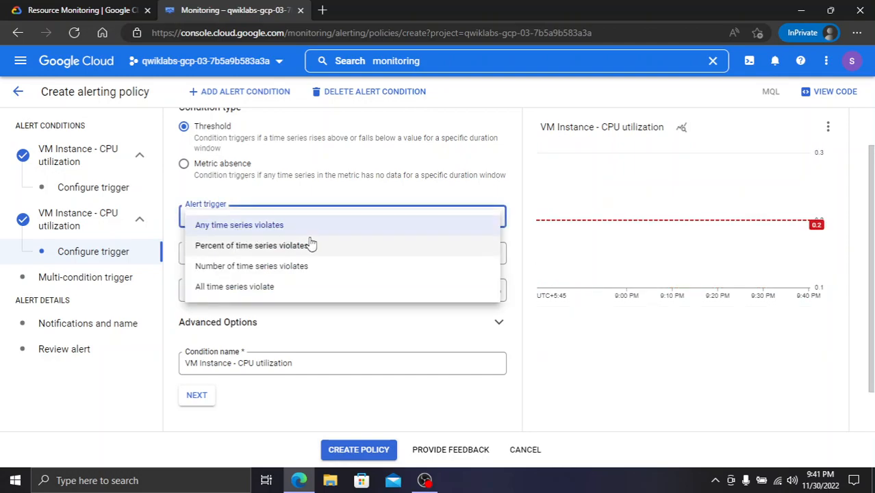
pyautogui.click(263, 226)
pyautogui.scroll(1, 257, 226)
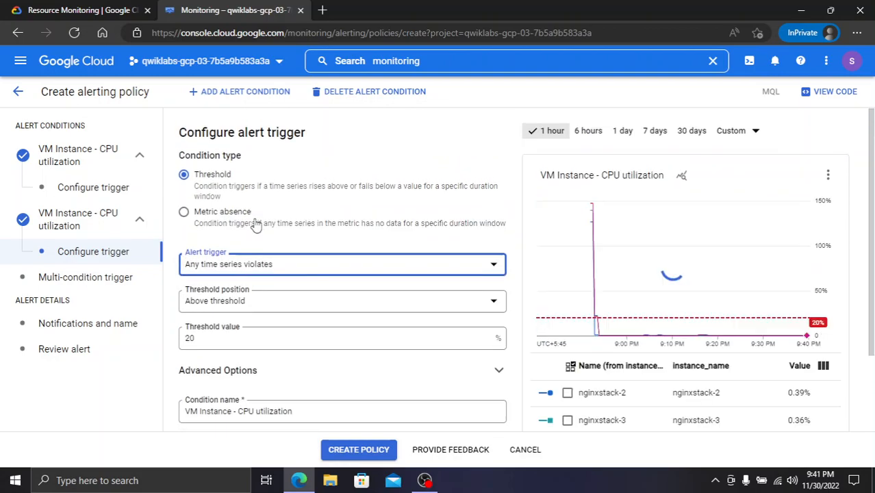
pyautogui.scroll(-2, 233, 287)
pyautogui.click(197, 350)
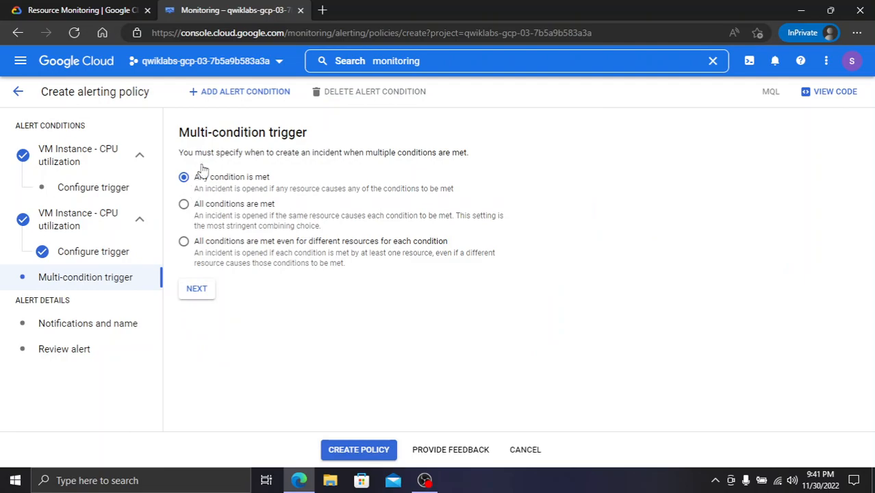
# Check the lab guide's Trigger when instruction against the multi-condition trigger options in the console
pyautogui.moveTo(181, 132); pyautogui.dragTo(336, 132)
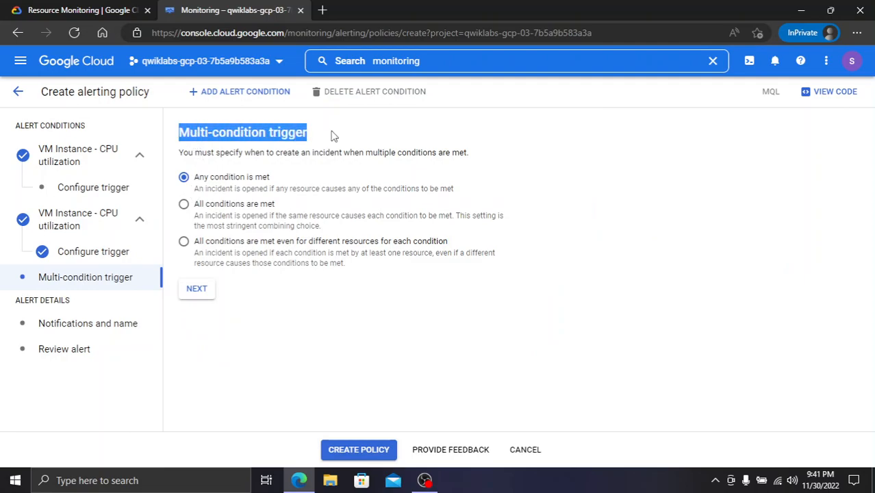
pyautogui.click(102, 10)
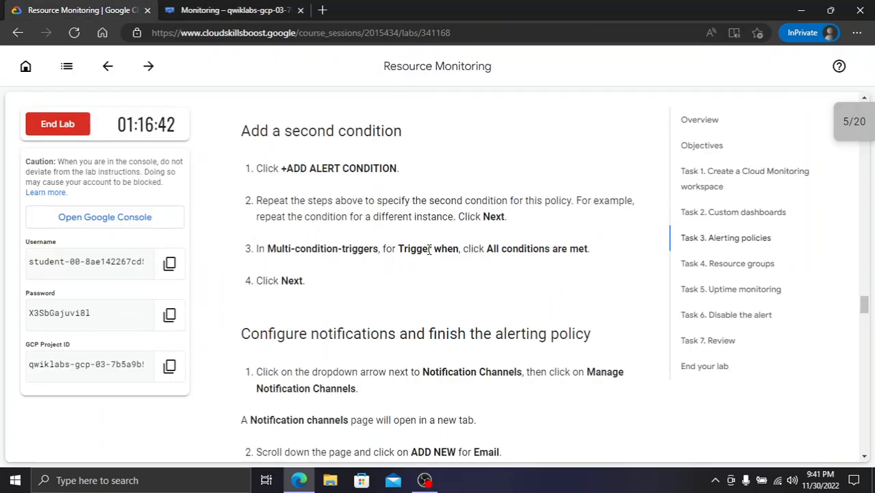
pyautogui.click(208, 10)
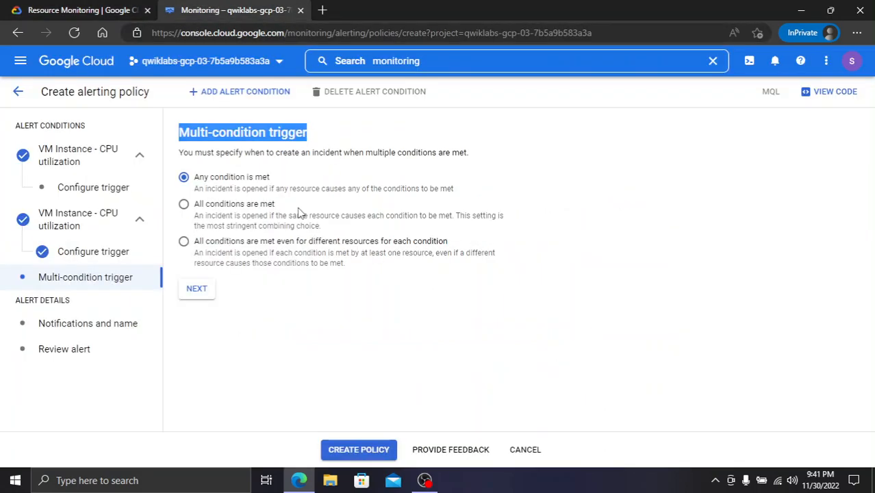
# Set the multi-condition trigger to All conditions are met per the lab guide and advance to the notification settings
pyautogui.click(248, 213)
pyautogui.click(28, 6)
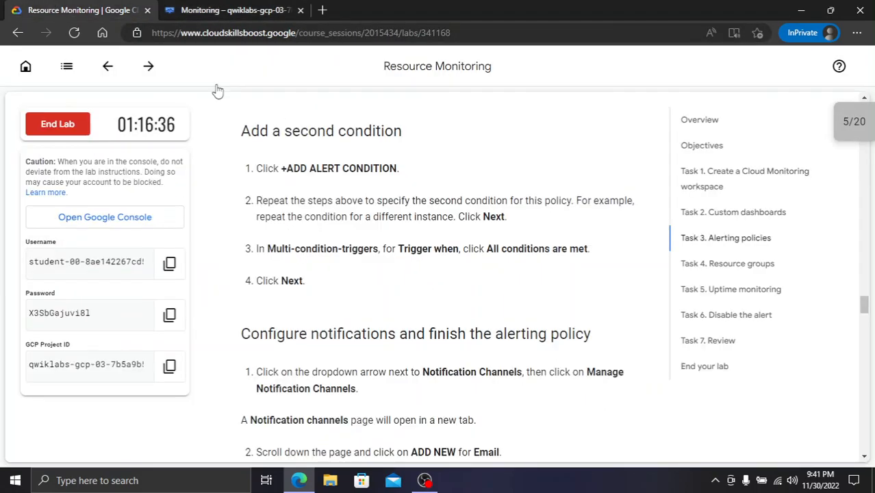
pyautogui.click(208, 9)
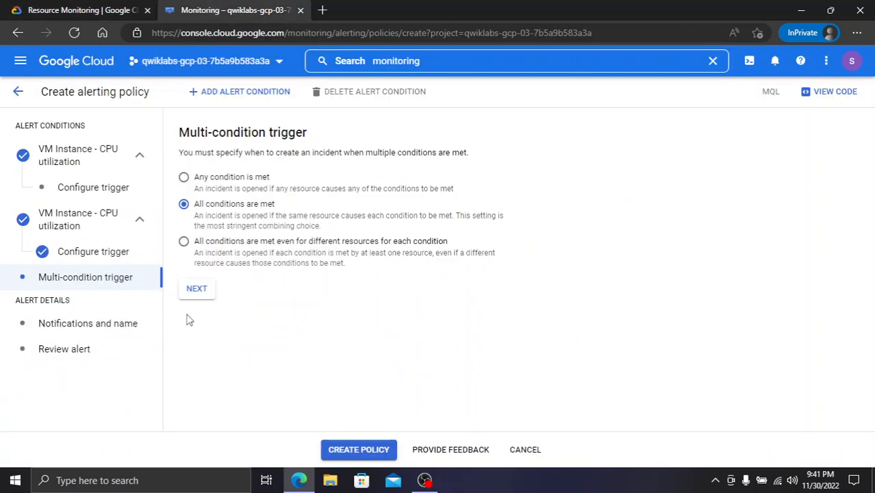
pyautogui.click(195, 290)
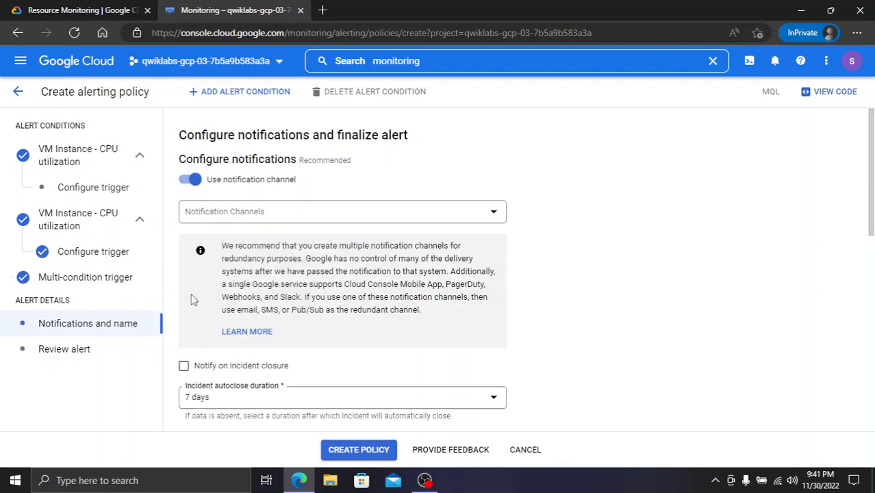
# Check the lab guide's notification instructions, then open the Manage Notification Channels page from the policy's notification settings
pyautogui.click(49, 8)
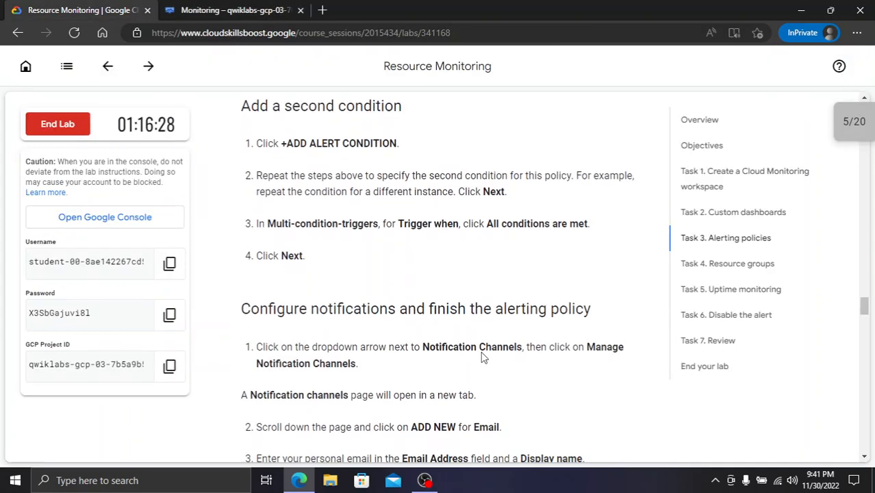
pyautogui.click(290, 13)
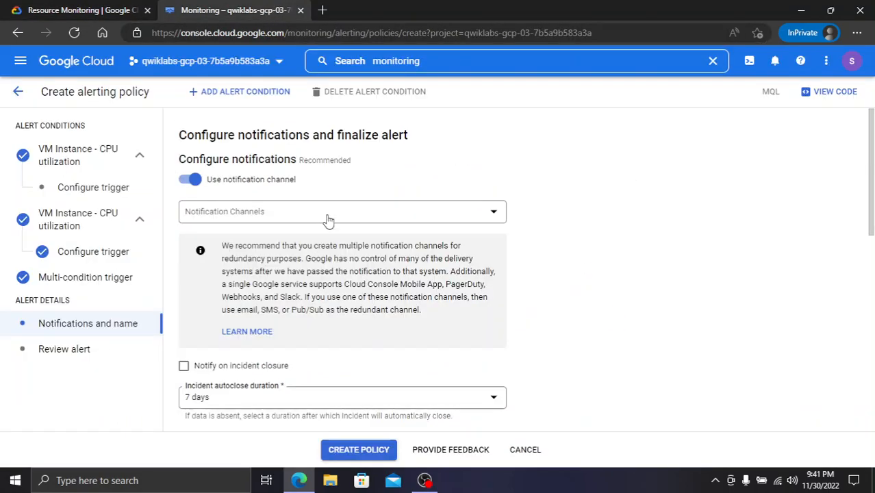
pyautogui.click(433, 219)
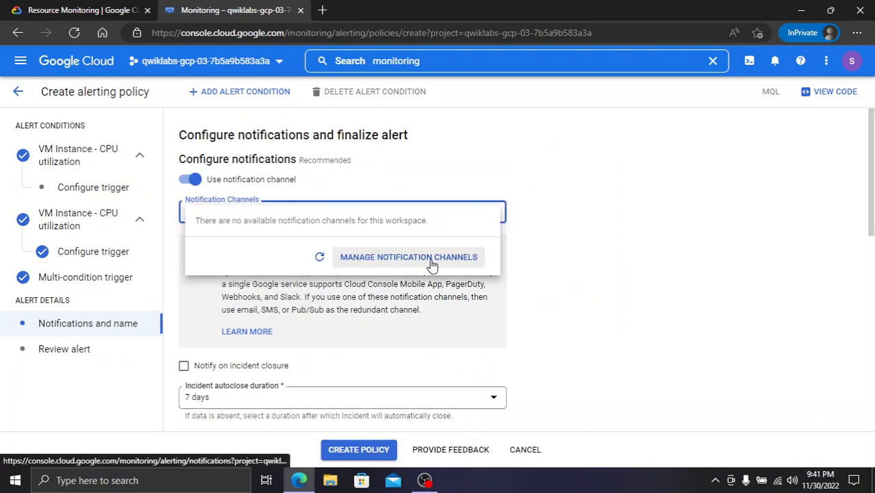
pyautogui.click(432, 258)
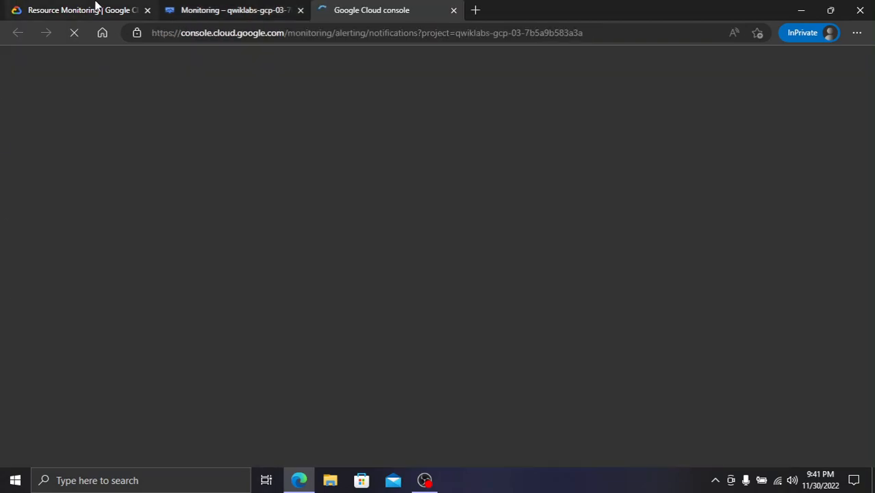
# Read the lab guide's email channel instructions and start adding a new Email notification channel
pyautogui.click(94, 8)
pyautogui.scroll(-1, 431, 327)
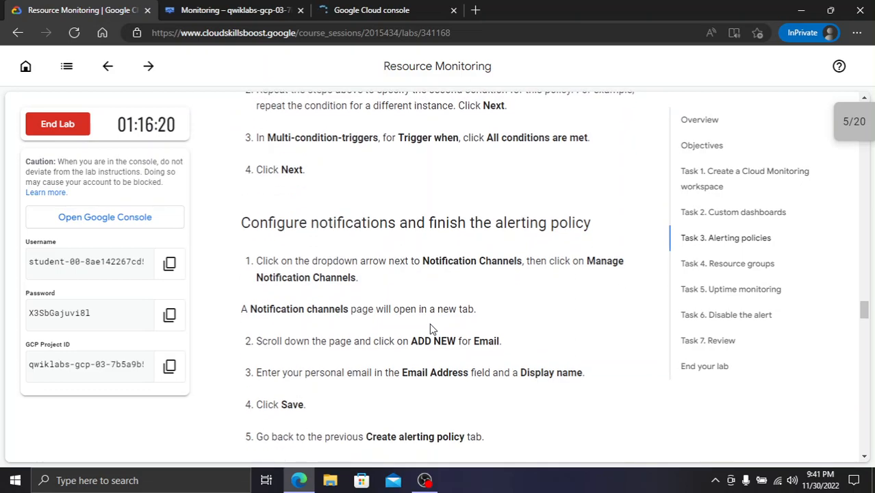
pyautogui.click(346, 9)
pyautogui.click(39, 6)
pyautogui.scroll(-1, 427, 301)
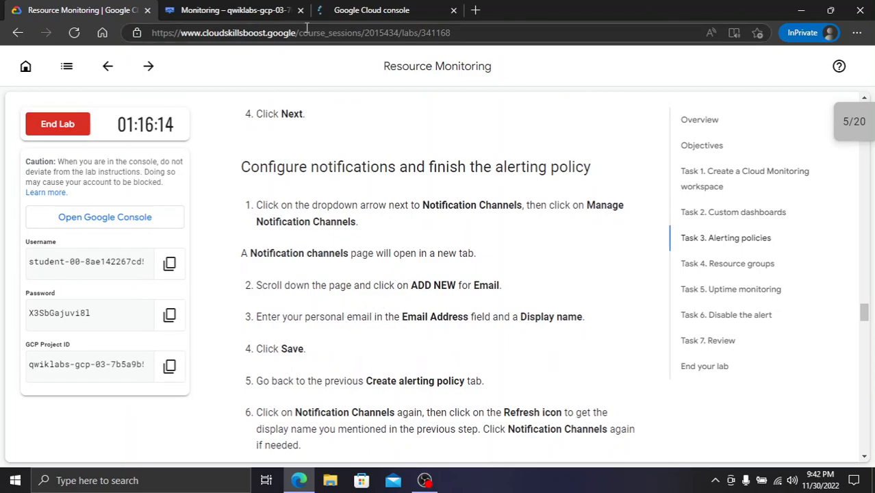
pyautogui.click(371, 9)
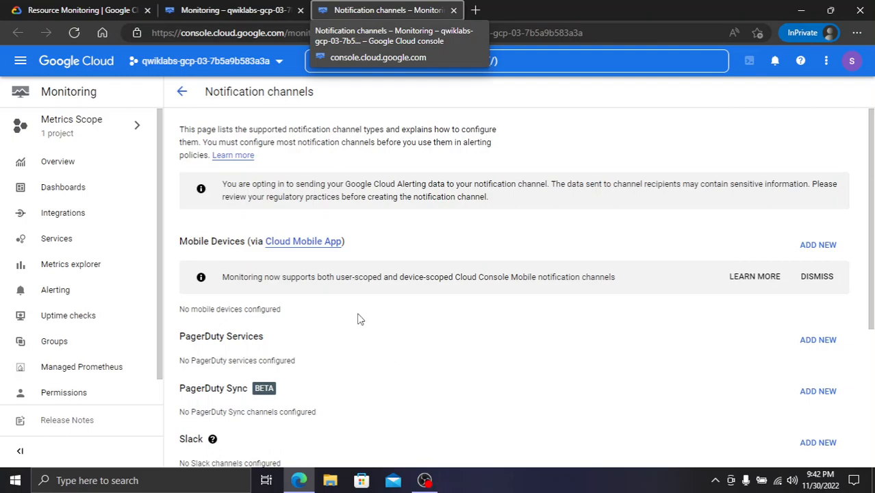
pyautogui.scroll(-2, 354, 322)
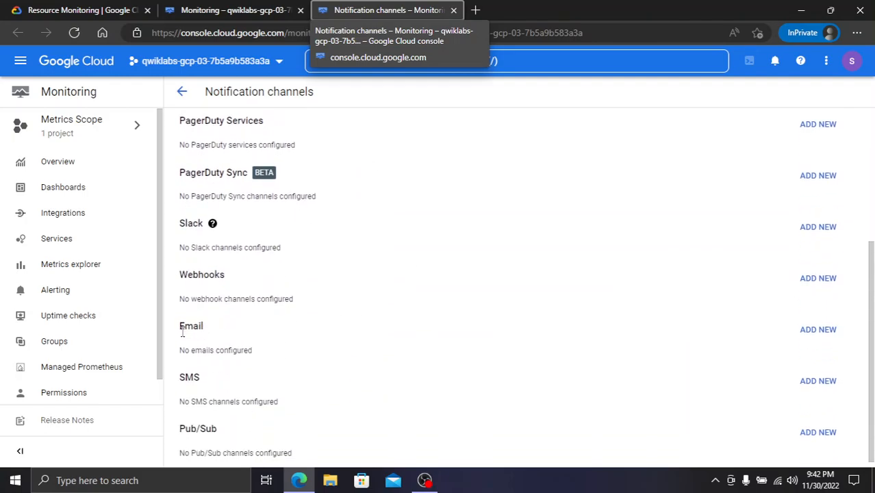
pyautogui.moveTo(186, 327); pyautogui.dragTo(414, 328)
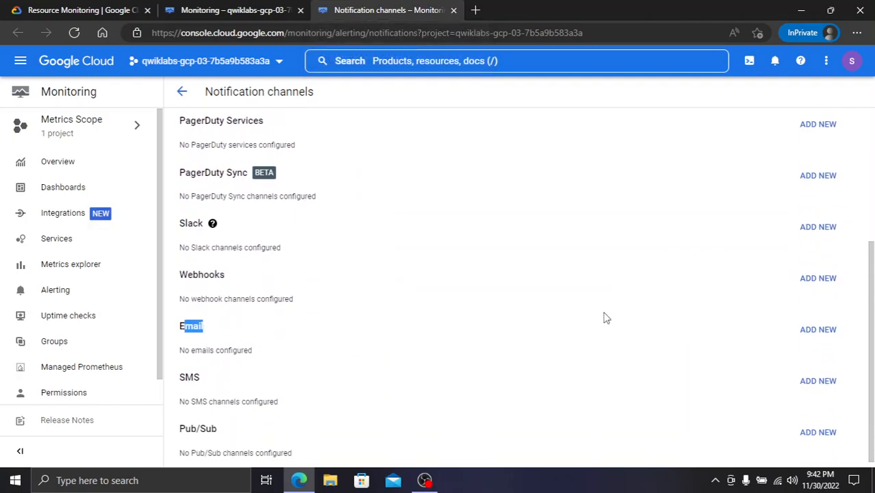
pyautogui.click(823, 331)
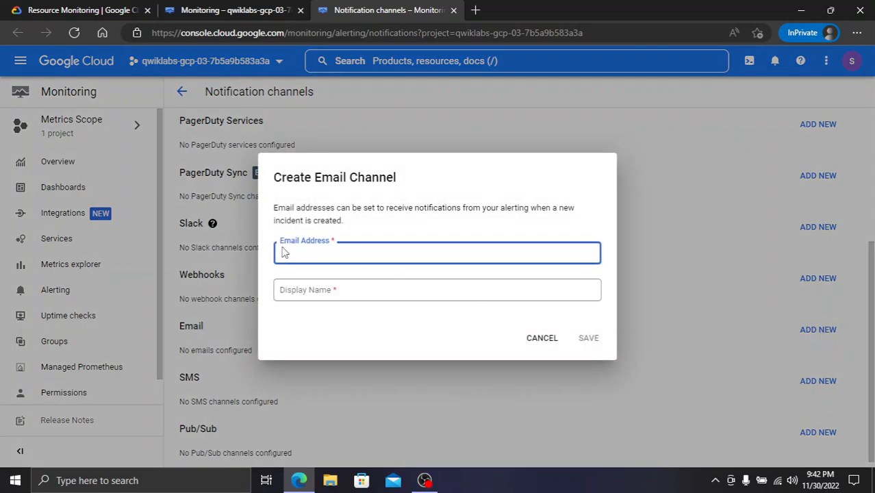
# Copy the lab's student username and paste it as the new email channel's Email Address
pyautogui.click(77, 5)
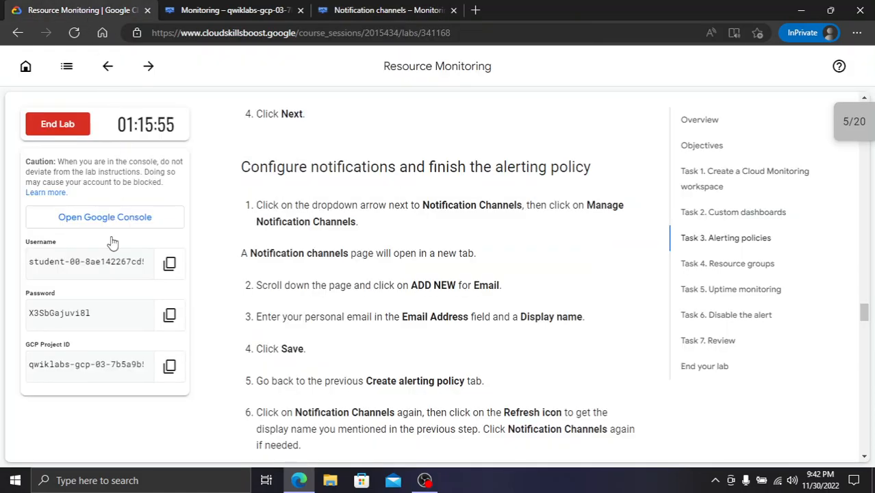
pyautogui.click(168, 261)
pyautogui.click(356, 10)
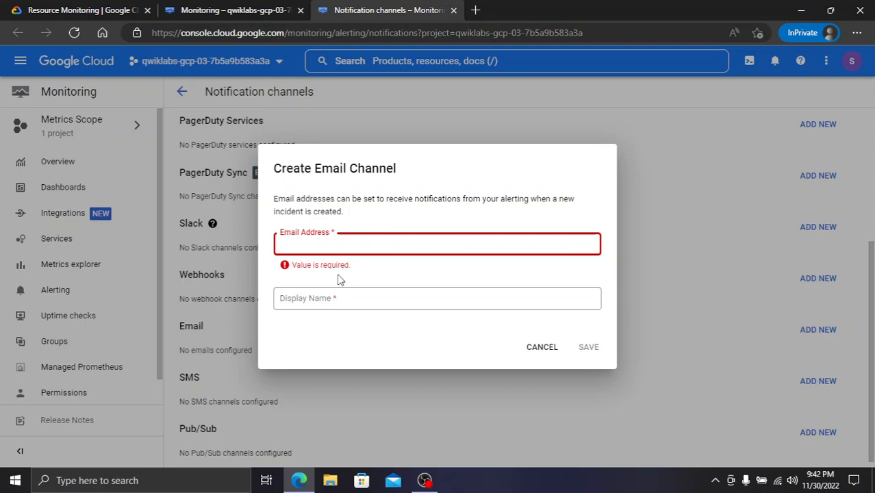
pyautogui.hotkey('ctrl', 'v')
pyautogui.click(452, 187)
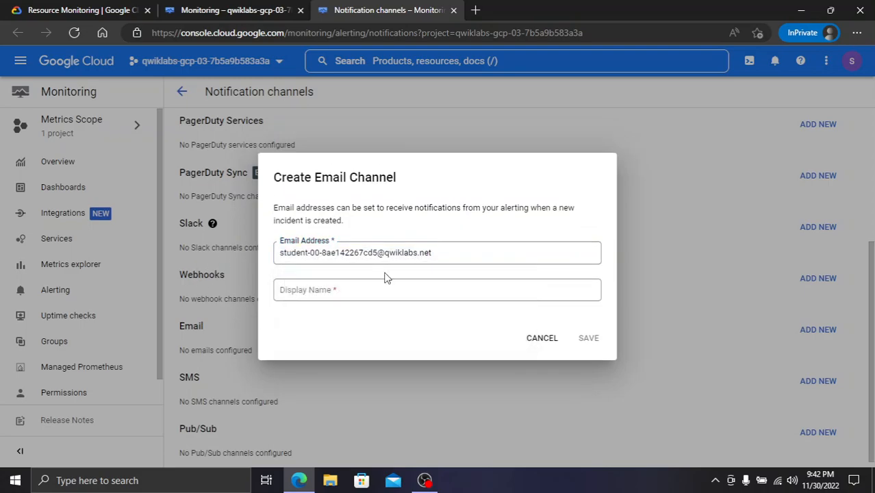
# Recheck the lab guide's Display name instruction and copy the student account's name from the console's account details
pyautogui.click(92, 10)
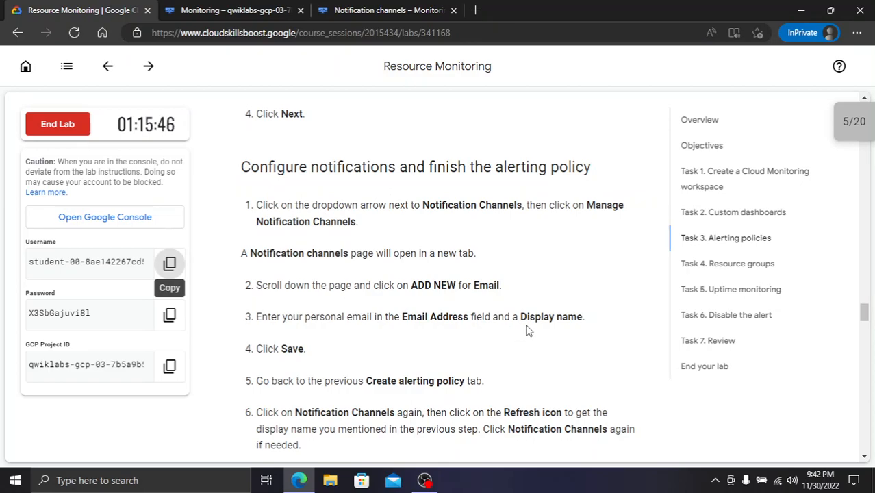
pyautogui.click(353, 10)
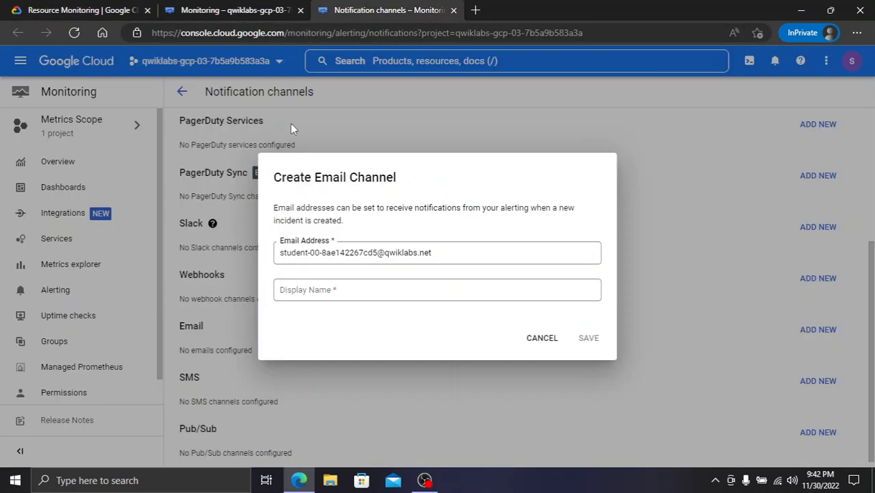
pyautogui.click(77, 12)
pyautogui.click(230, 10)
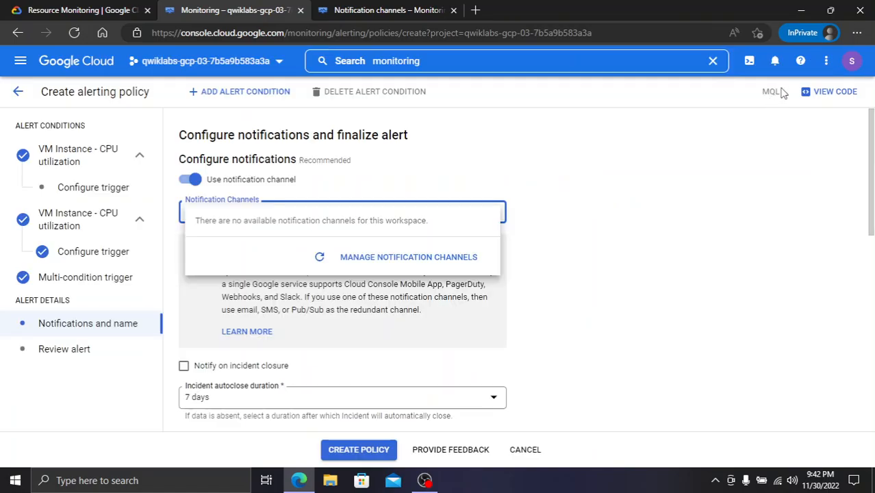
pyautogui.click(854, 62)
pyautogui.click(853, 62)
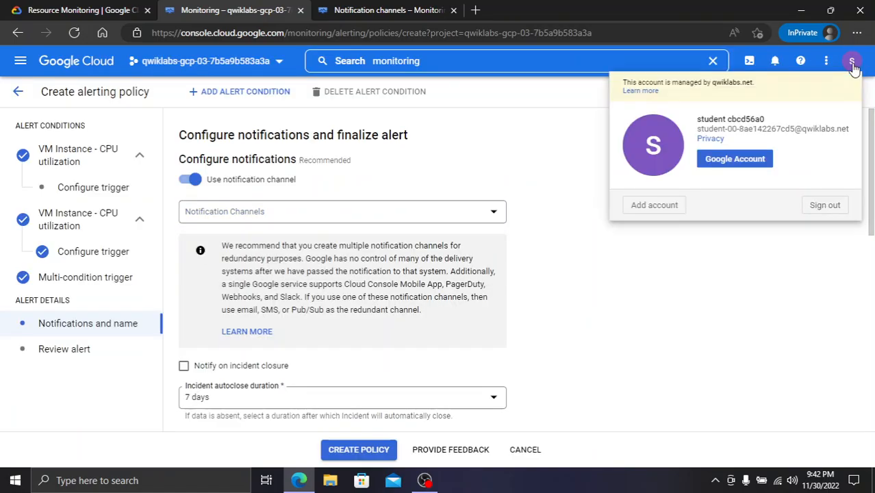
pyautogui.moveTo(765, 121); pyautogui.dragTo(713, 119)
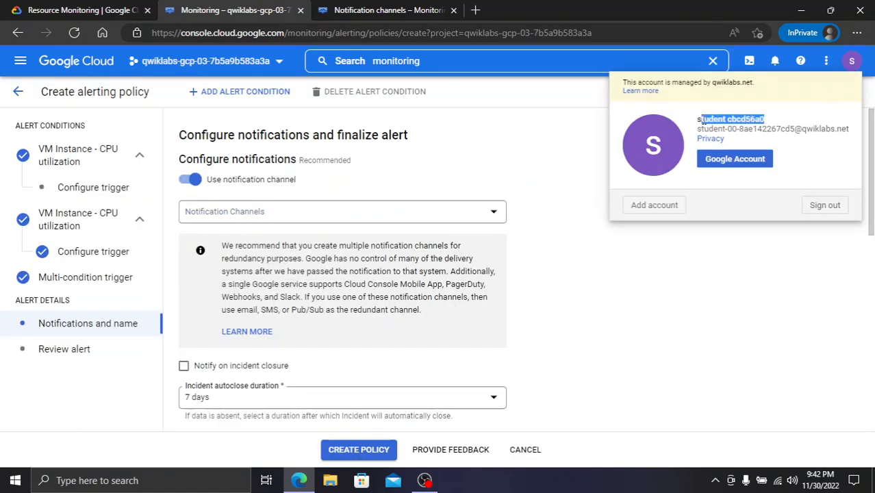
# Paste the copied account name as the email channel's Display Name and save the channel
pyautogui.click(340, 7)
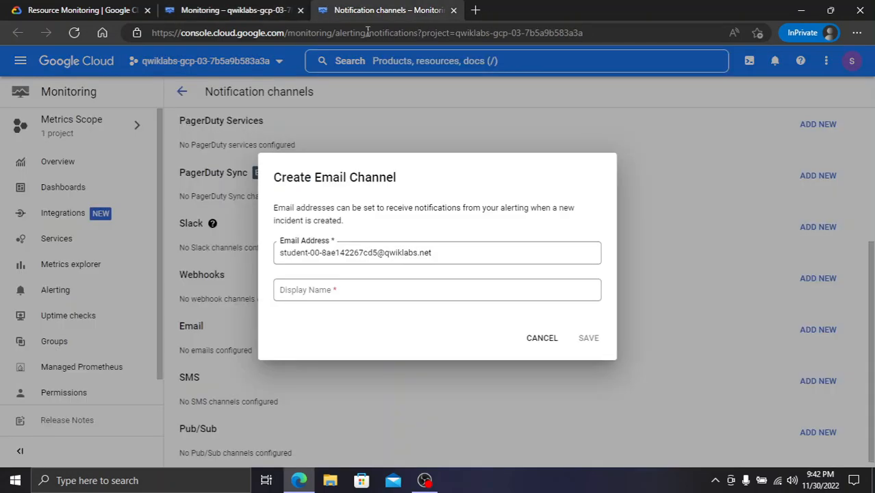
pyautogui.click(333, 287)
pyautogui.hotkey('ctrl', 'v')
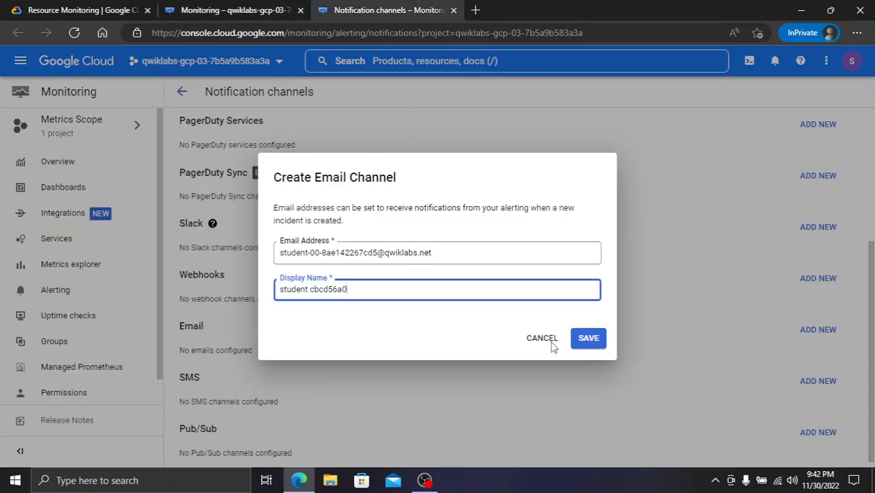
pyautogui.click(587, 342)
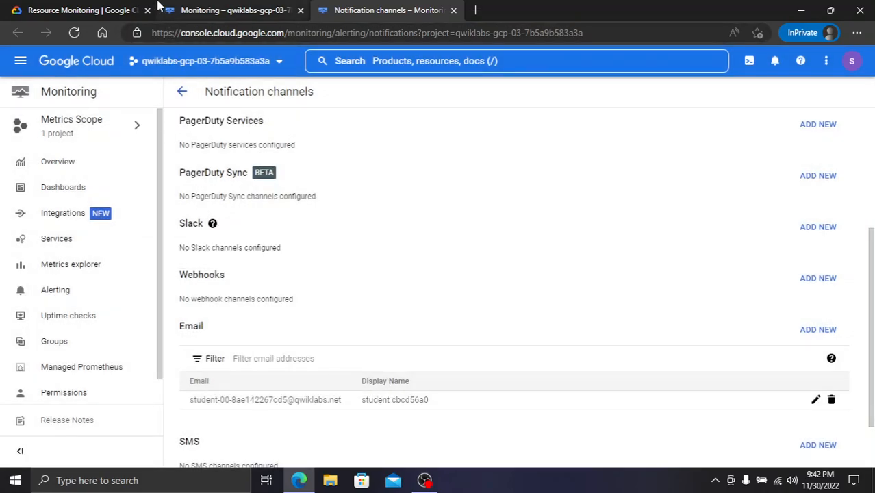
# Refresh the alerting policy's notification channels, select the new student email channel, and confirm the selection
pyautogui.click(156, 8)
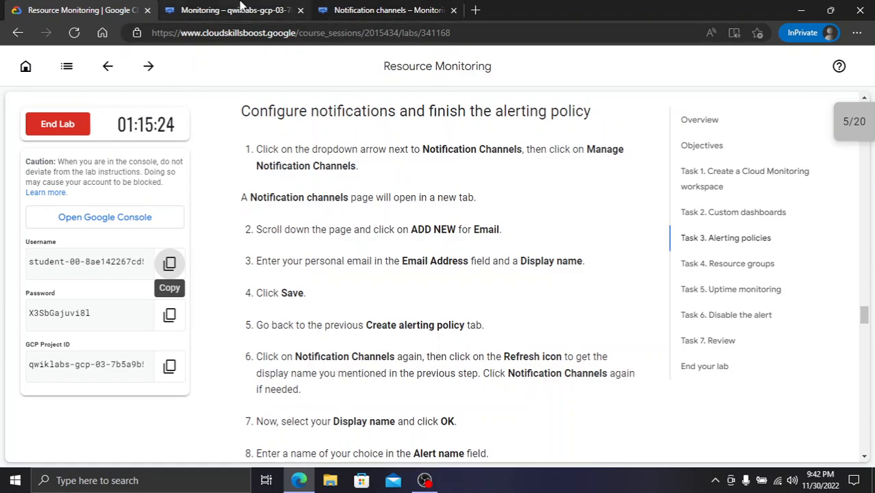
pyautogui.click(263, 8)
pyautogui.click(495, 214)
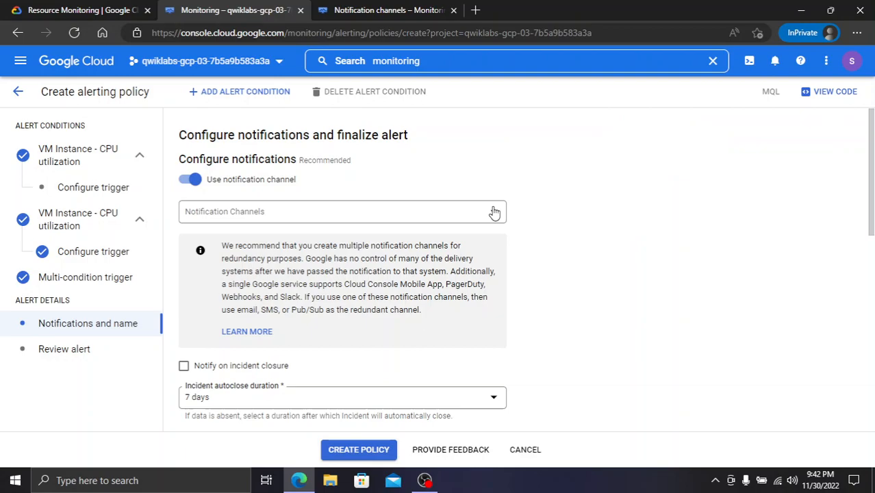
pyautogui.click(495, 210)
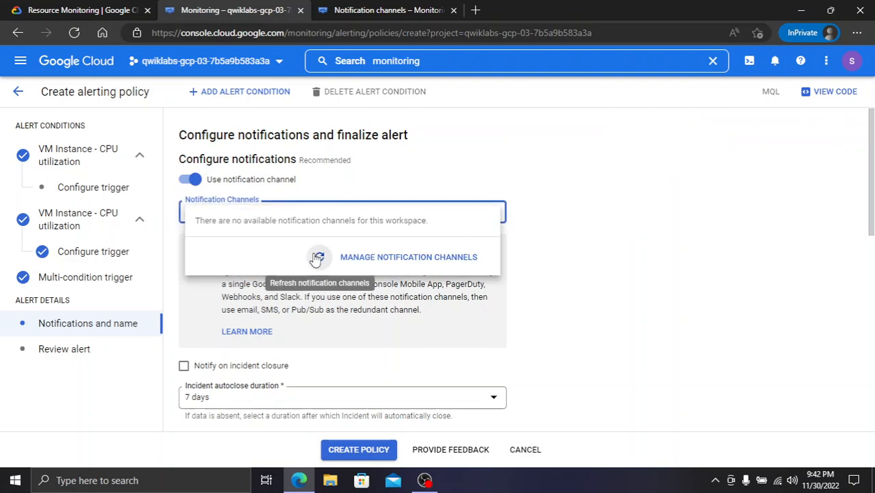
pyautogui.click(316, 255)
pyautogui.click(355, 218)
pyautogui.click(254, 282)
pyautogui.click(477, 349)
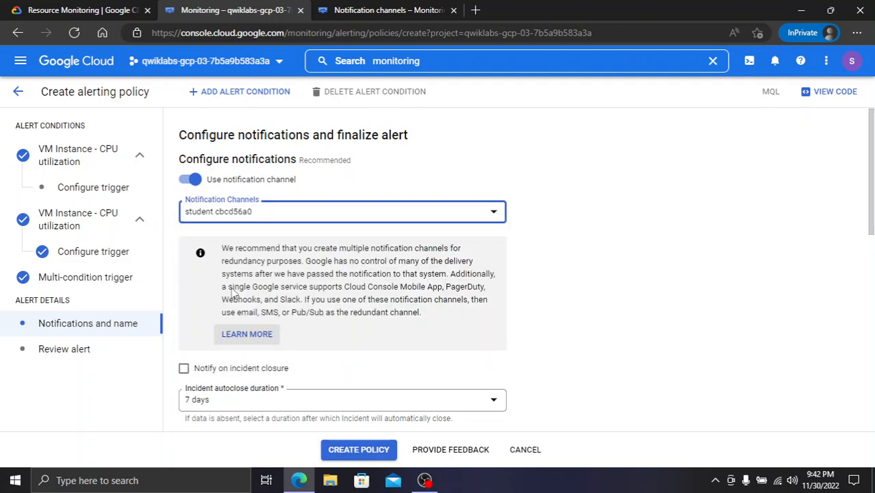
# Read the lab guide's remaining alert name and policy creation steps, then close the Notification channels page
pyautogui.click(81, 8)
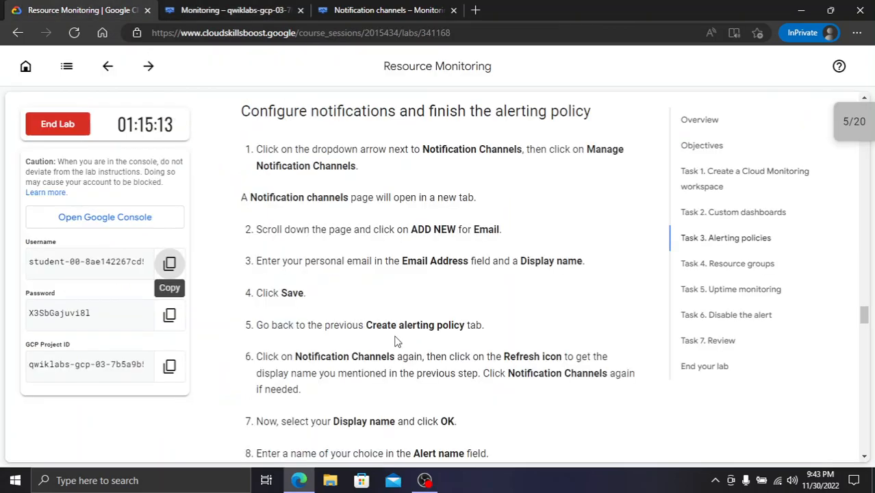
pyautogui.scroll(-1, 356, 345)
pyautogui.scroll(-1, 345, 343)
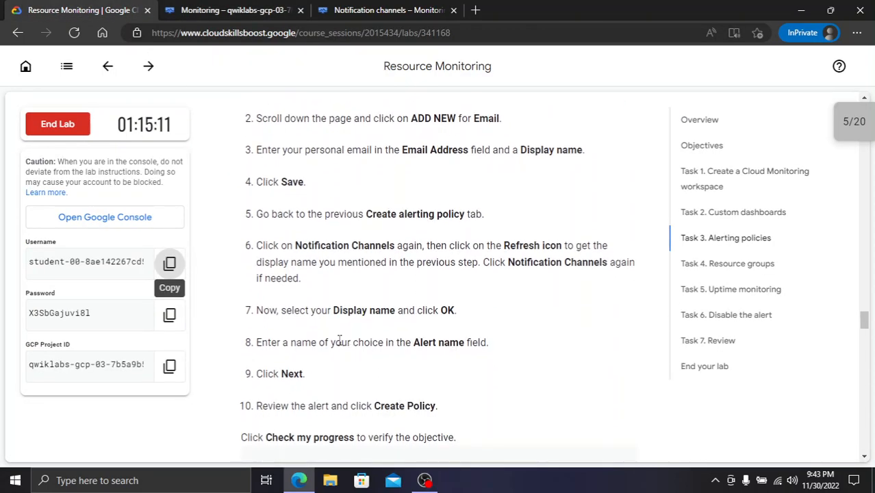
pyautogui.scroll(-1, 342, 340)
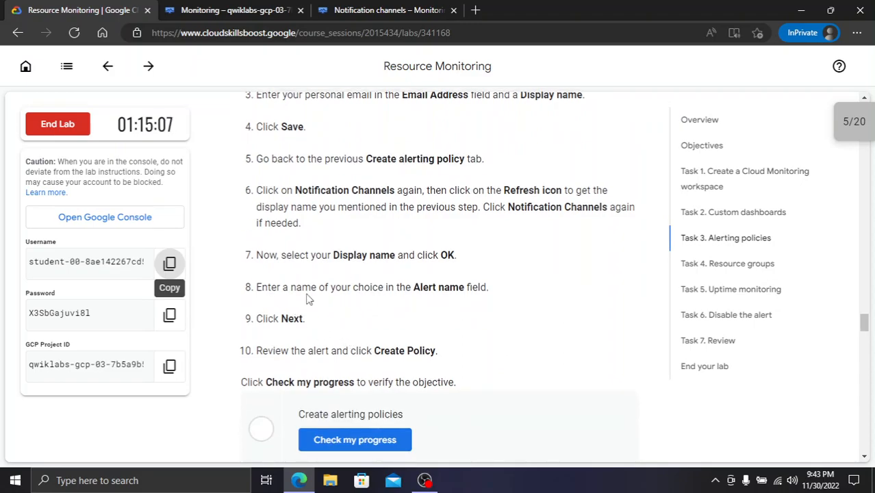
pyautogui.click(378, 9)
pyautogui.click(254, 4)
pyautogui.click(419, 6)
pyautogui.hotkey('ctrl', 'w')
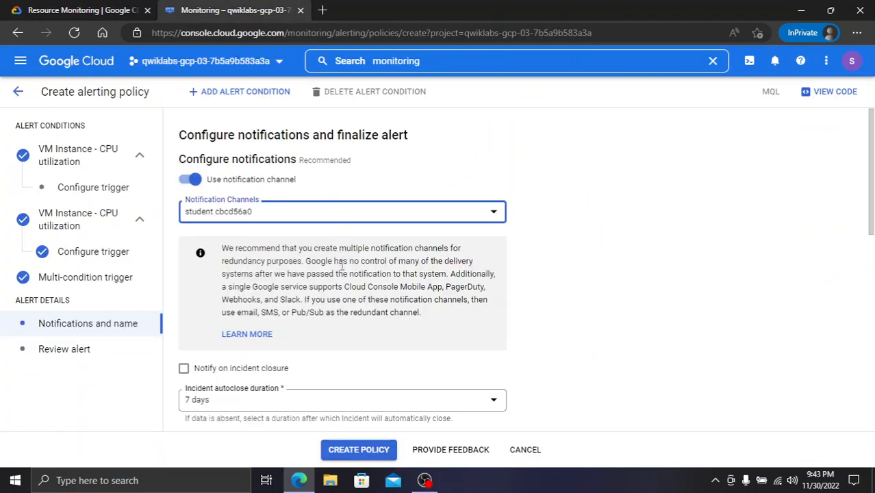
# Find the Alert policy name field in the policy's notification and name settings
pyautogui.scroll(-2, 342, 283)
pyautogui.scroll(-3, 335, 312)
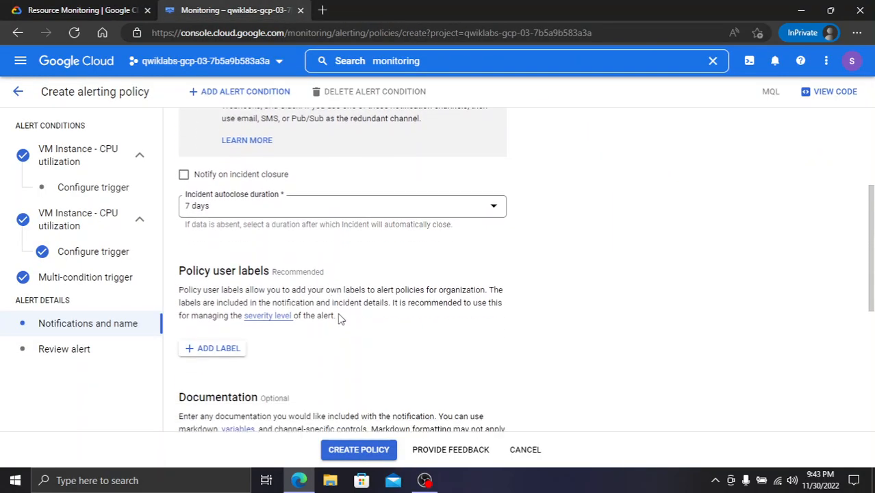
pyautogui.scroll(-5, 340, 332)
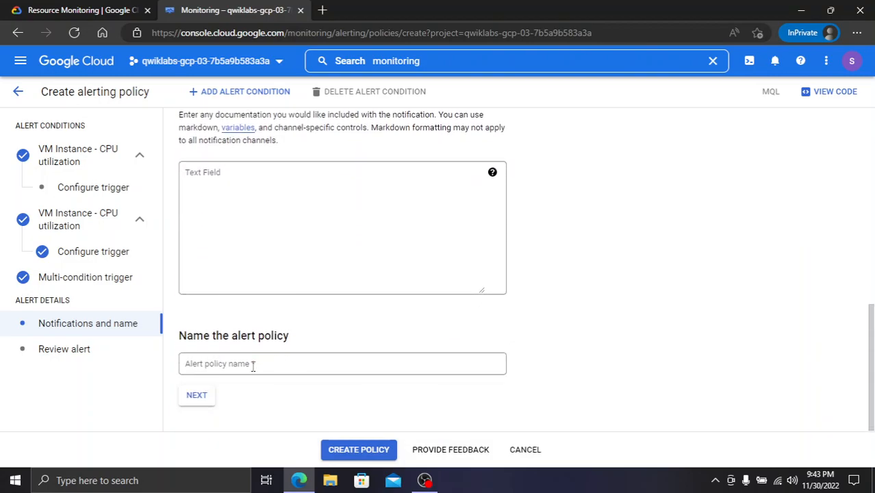
# Name the alert policy studentcbcd56a0 and proceed to the alert review
pyautogui.click(241, 367)
pyautogui.write('student cbcd56a0')
pyautogui.moveTo(255, 364); pyautogui.dragTo(160, 366)
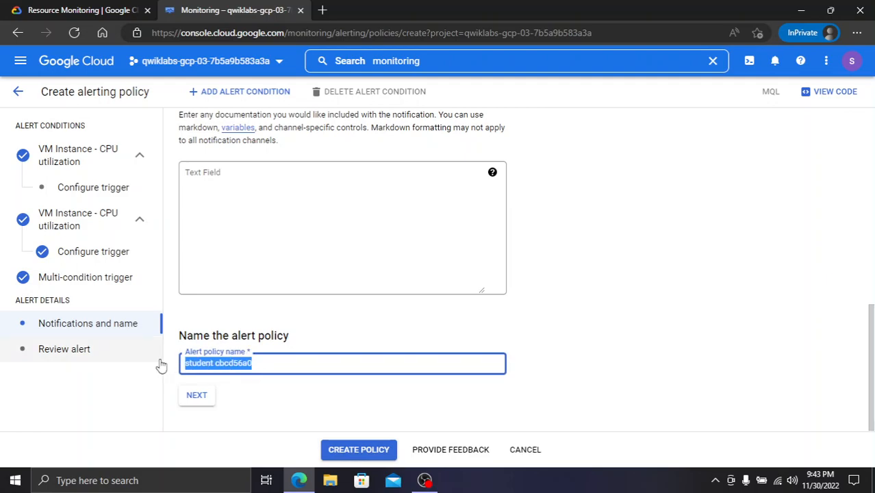
pyautogui.click(228, 363)
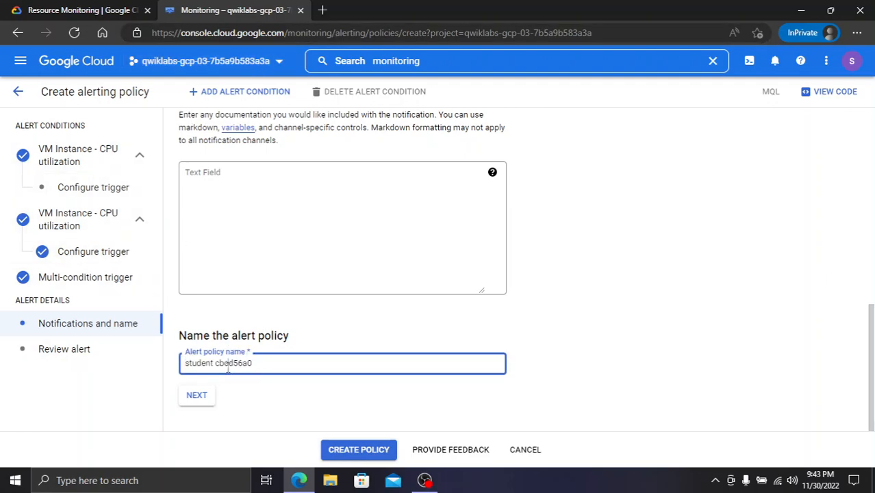
pyautogui.press('Delete')
pyautogui.click(259, 391)
pyautogui.click(92, 9)
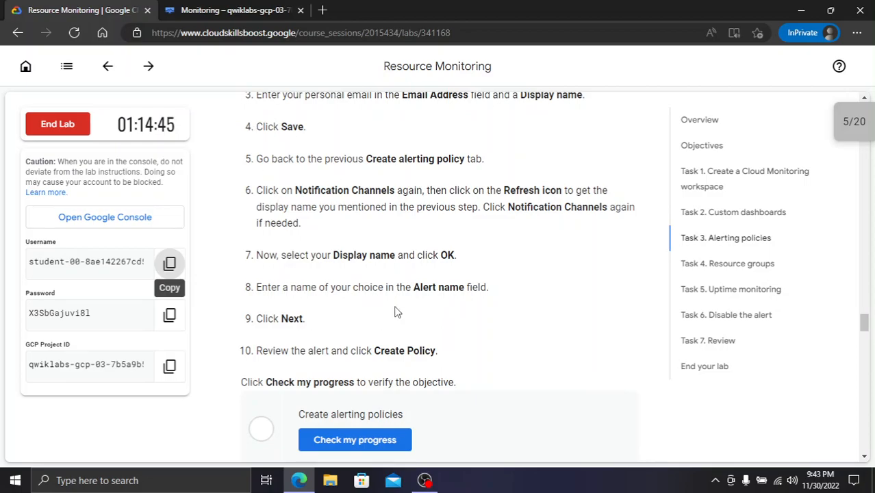
pyautogui.click(231, 9)
pyautogui.click(190, 401)
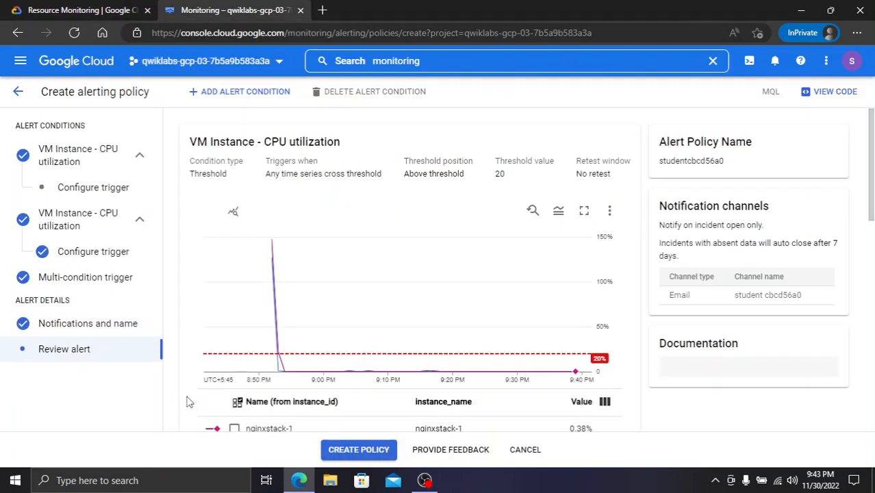
# Check the lab instructions for the review stage, and create the alerting policy
pyautogui.click(92, 10)
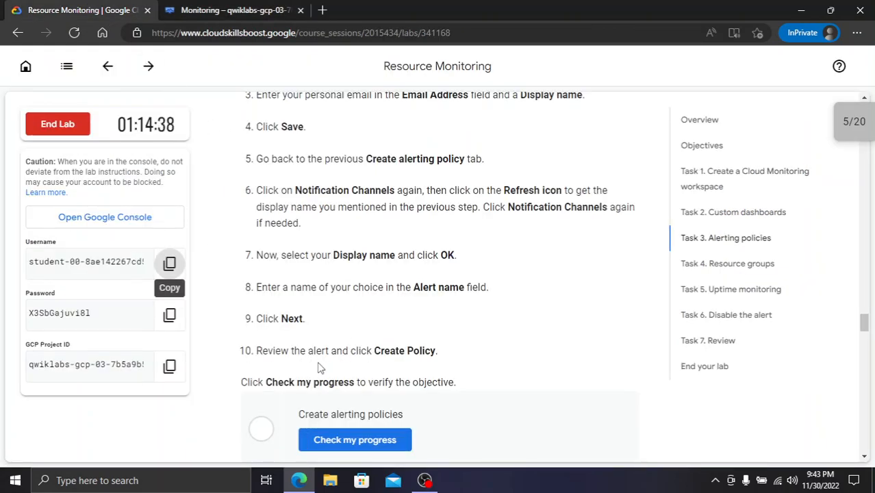
pyautogui.click(286, 10)
pyautogui.click(361, 450)
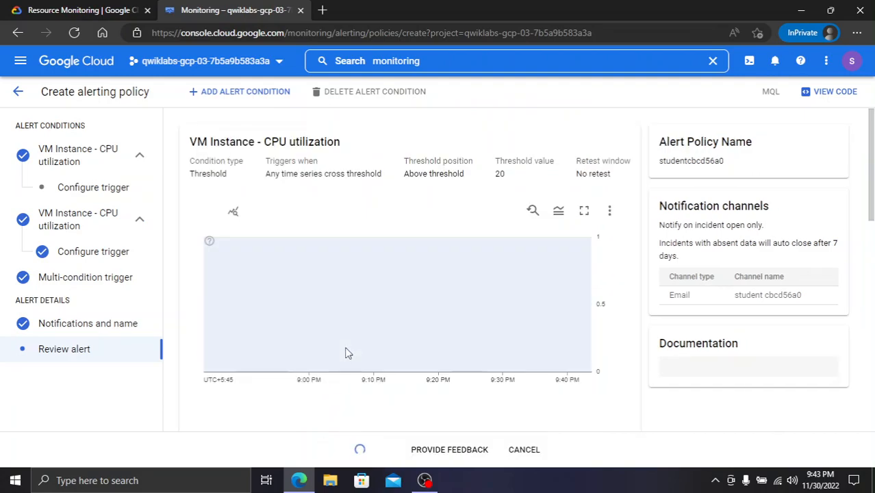
# Return to the Resource Monitoring lab page and check progress on the "Create alerting policies" objective
pyautogui.click(88, 9)
pyautogui.scroll(-2, 356, 342)
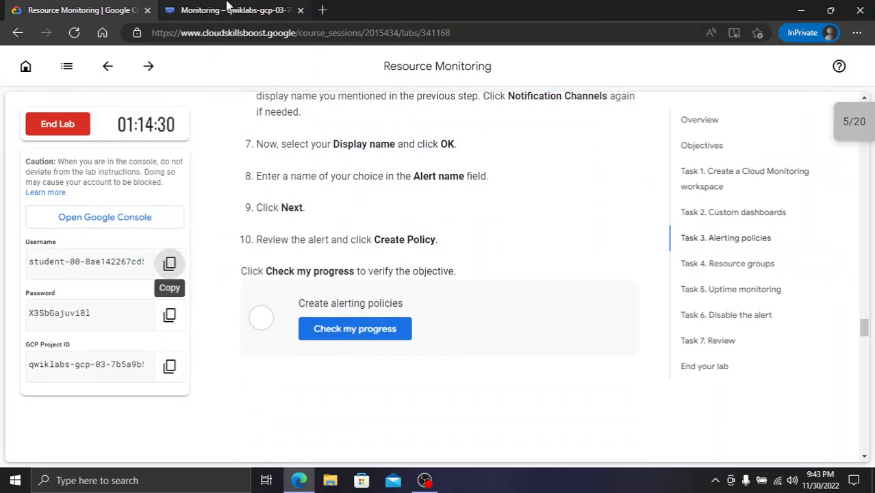
pyautogui.click(227, 9)
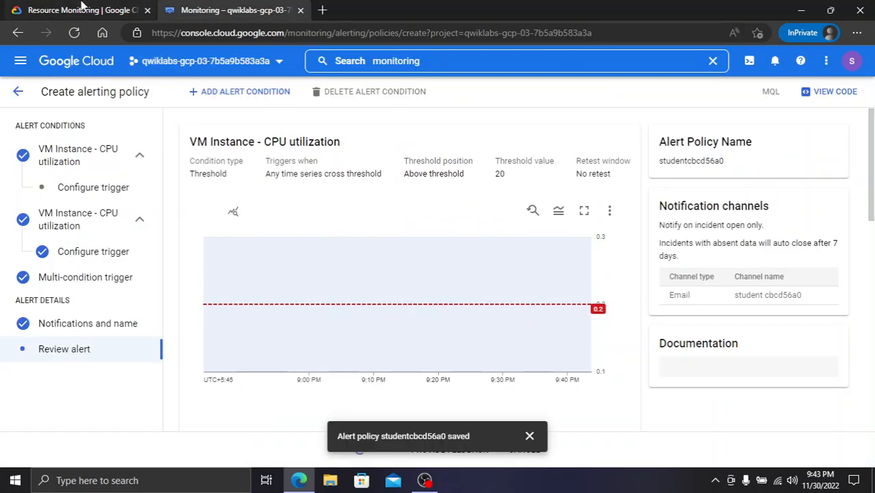
pyautogui.click(81, 8)
pyautogui.click(327, 330)
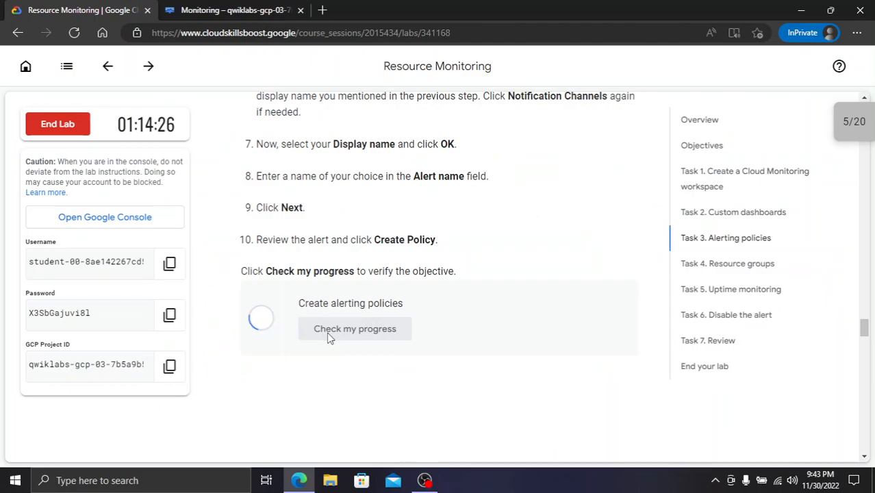
# Read the lab's Task 4 instructions, then open Groups in Google Cloud Monitoring and start a new group
pyautogui.scroll(-3, 327, 334)
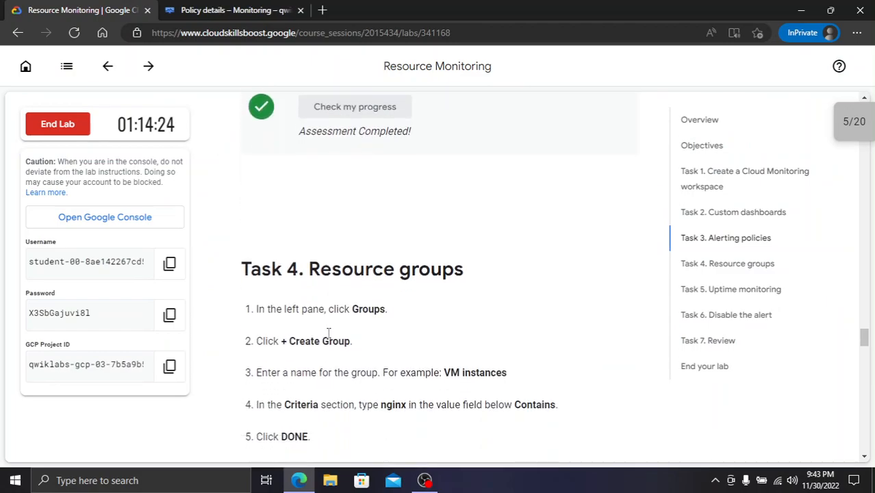
pyautogui.scroll(-2, 328, 334)
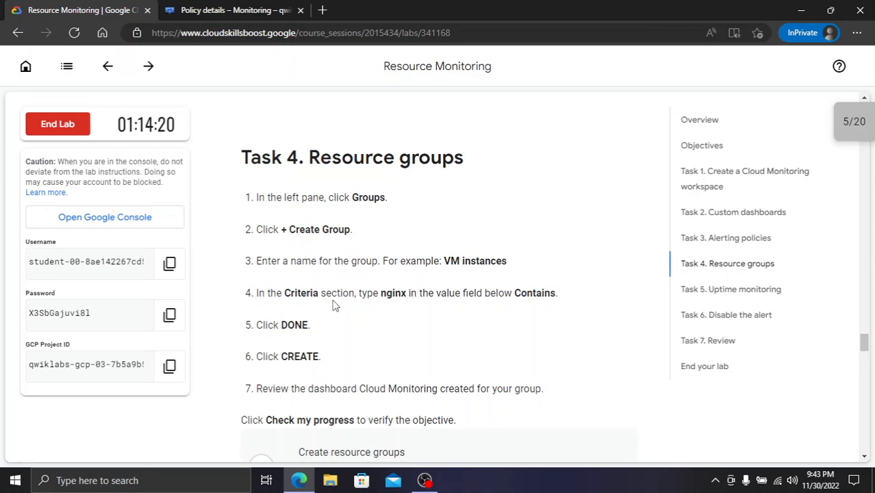
pyautogui.click(232, 10)
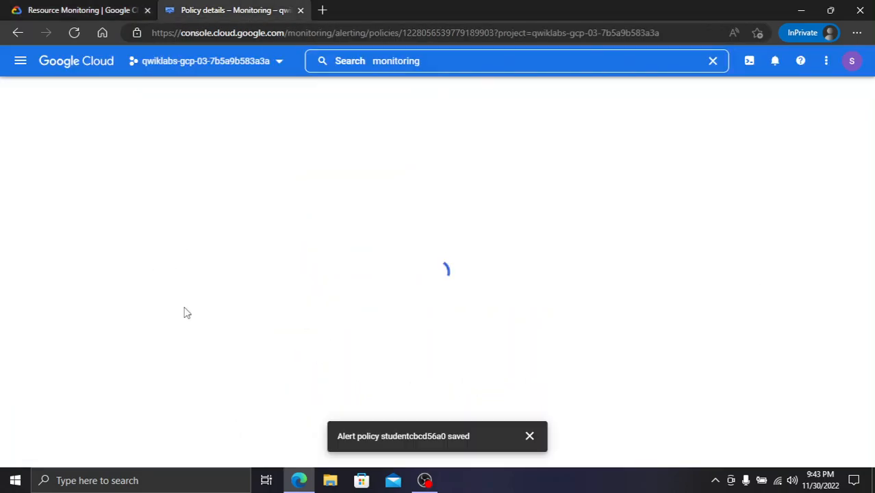
pyautogui.click(534, 438)
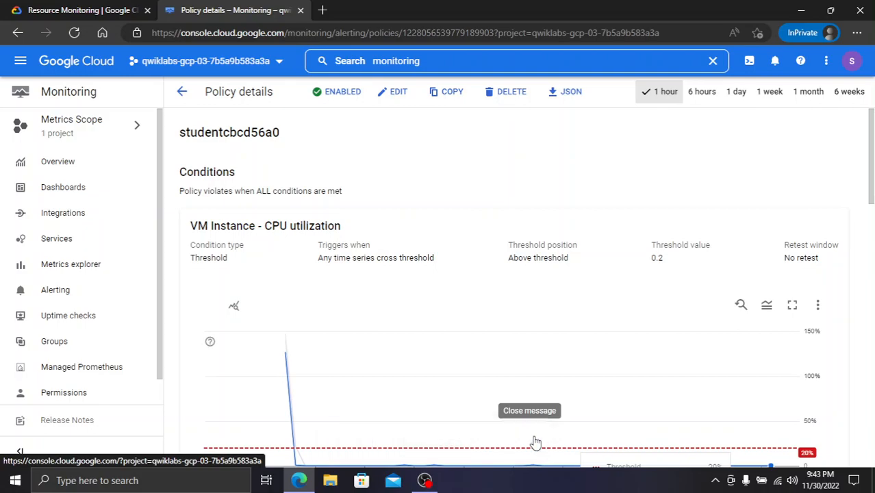
pyautogui.click(54, 352)
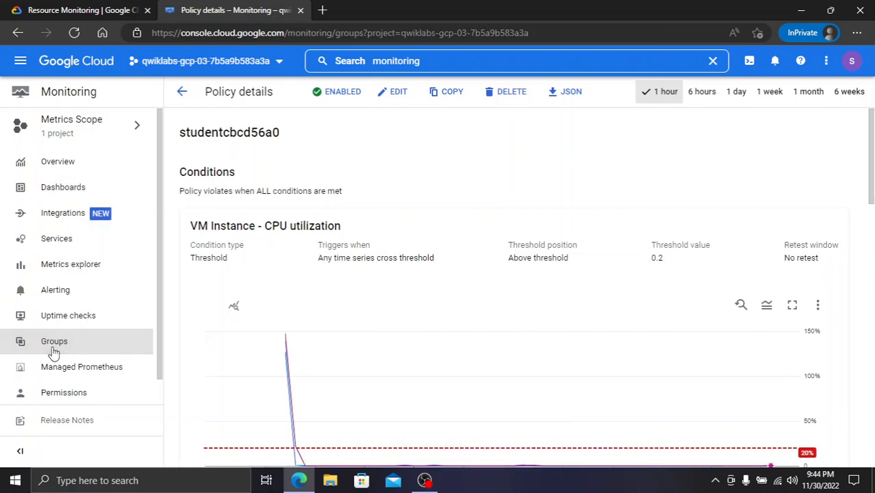
pyautogui.click(41, 8)
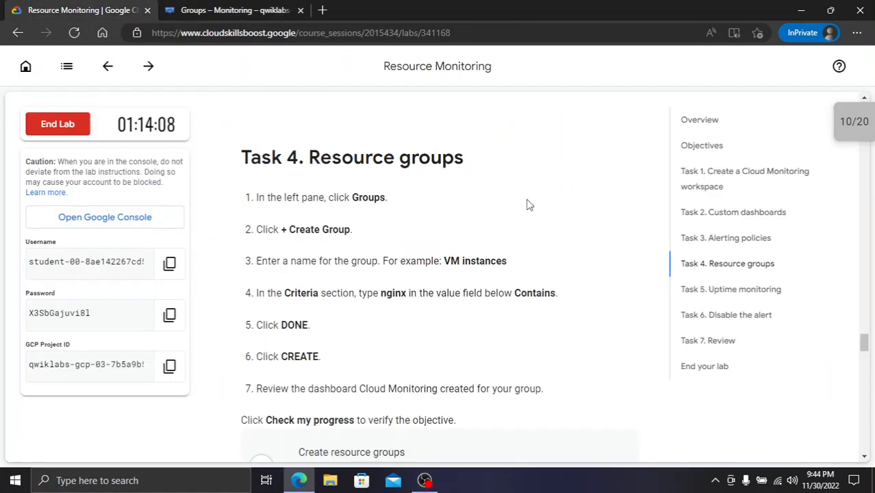
pyautogui.click(250, 10)
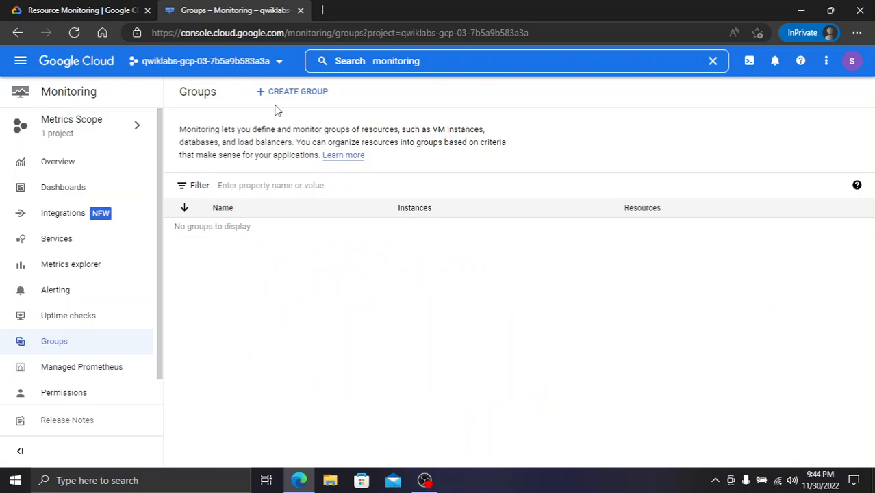
pyautogui.click(279, 97)
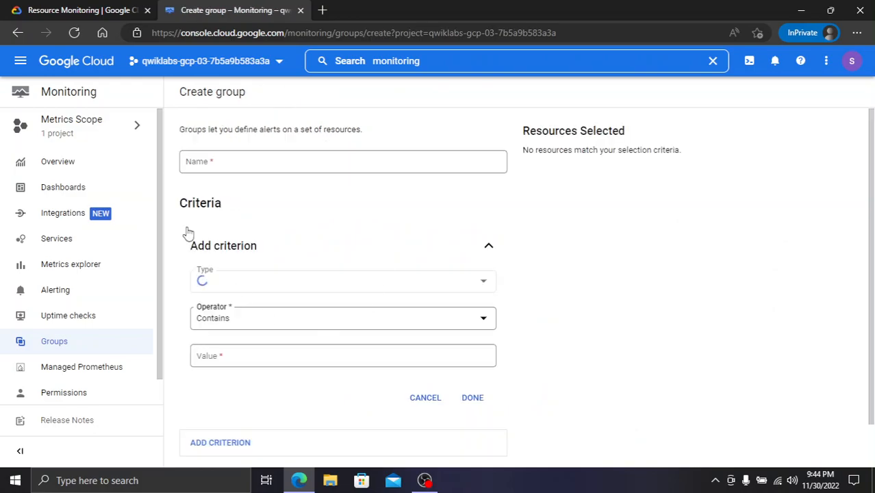
# Copy the example name "VM instances" from the lab instructions and enter it as the group name
pyautogui.click(16, 9)
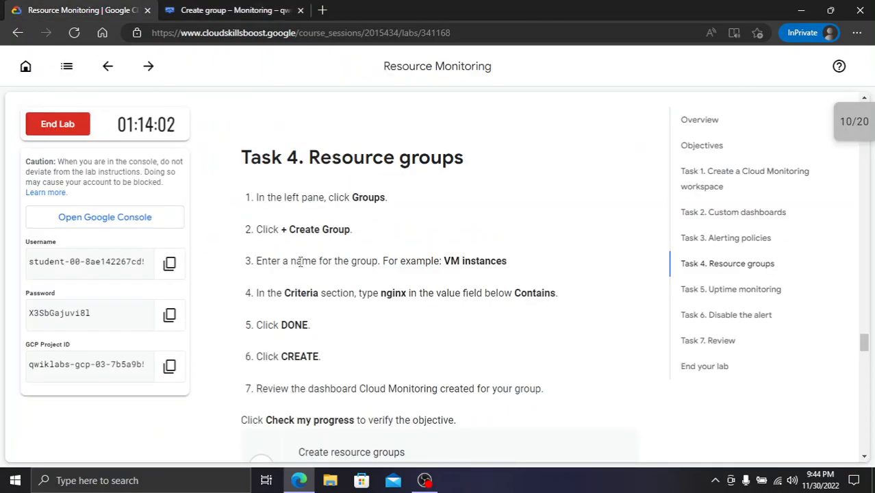
pyautogui.moveTo(444, 265); pyautogui.dragTo(509, 260)
pyautogui.hotkey('ctrl', 'c')
pyautogui.click(274, 10)
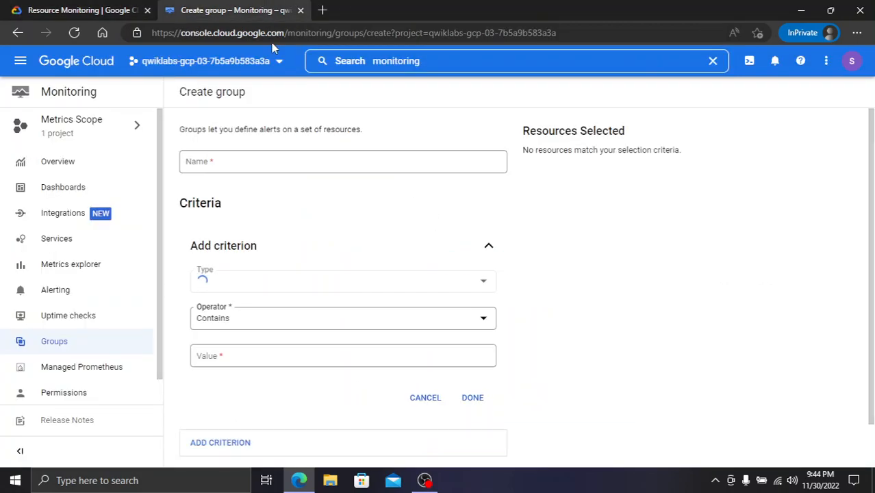
pyautogui.click(256, 170)
pyautogui.hotkey('ctrl', 'v')
# Select Name as the type of the group's criterion
pyautogui.click(110, 9)
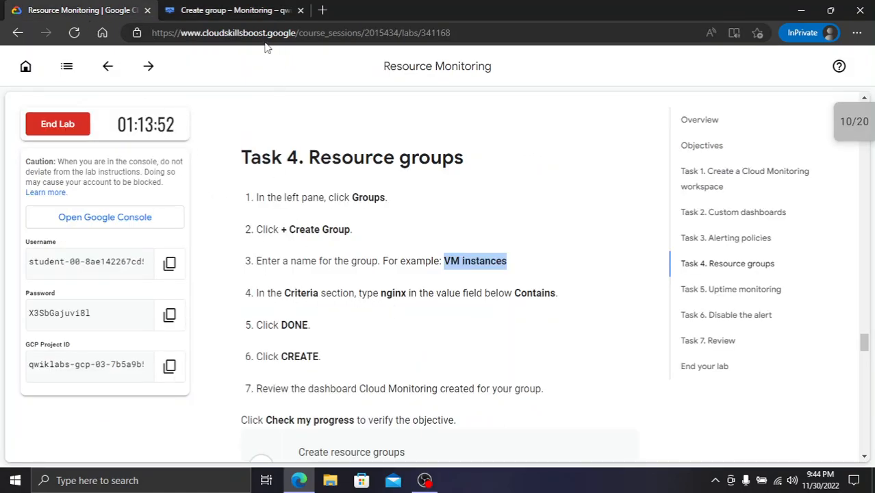
pyautogui.click(224, 11)
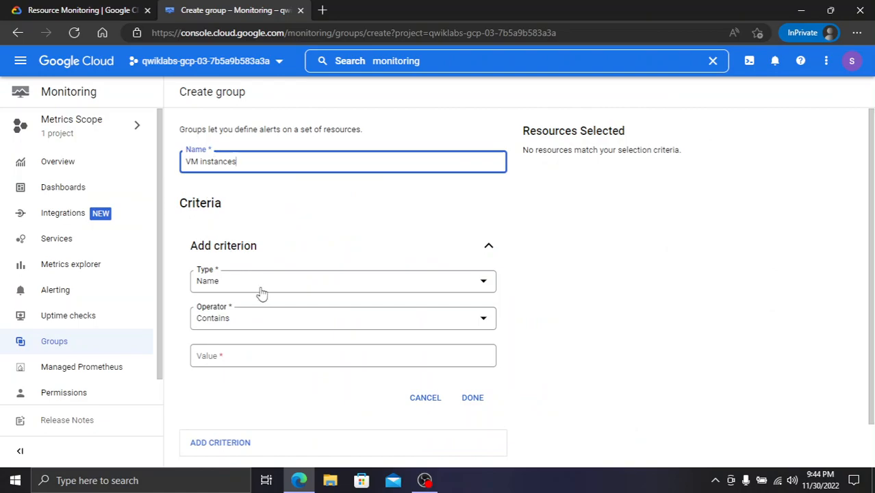
pyautogui.scroll(-1, 262, 293)
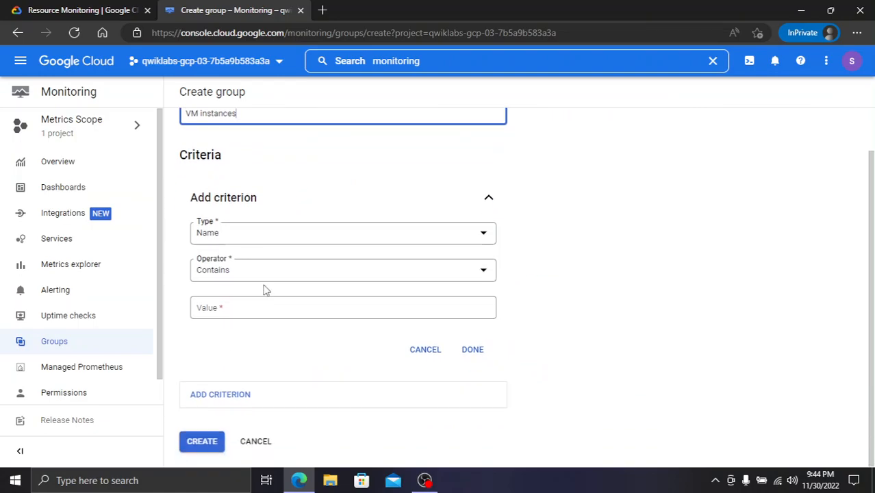
pyautogui.click(287, 238)
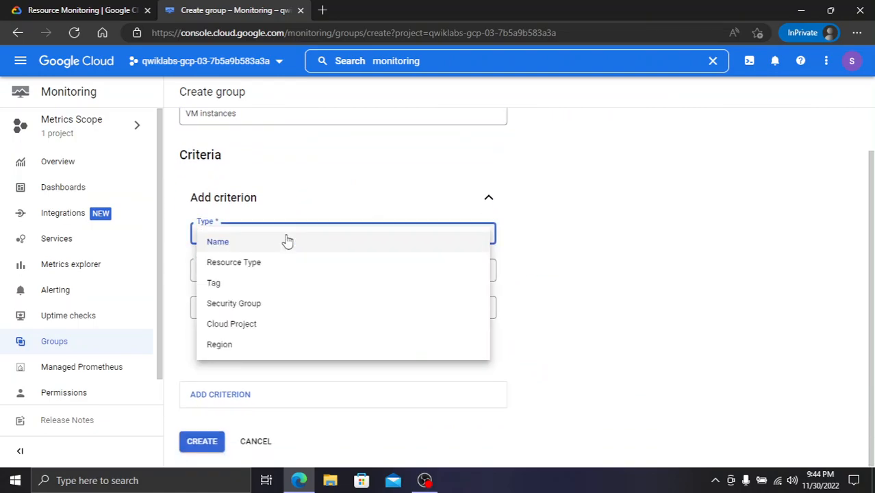
pyautogui.click(287, 240)
# Copy "nginx" from the lab instructions into the criterion's value for the Contains operator and complete the criterion
pyautogui.click(79, 10)
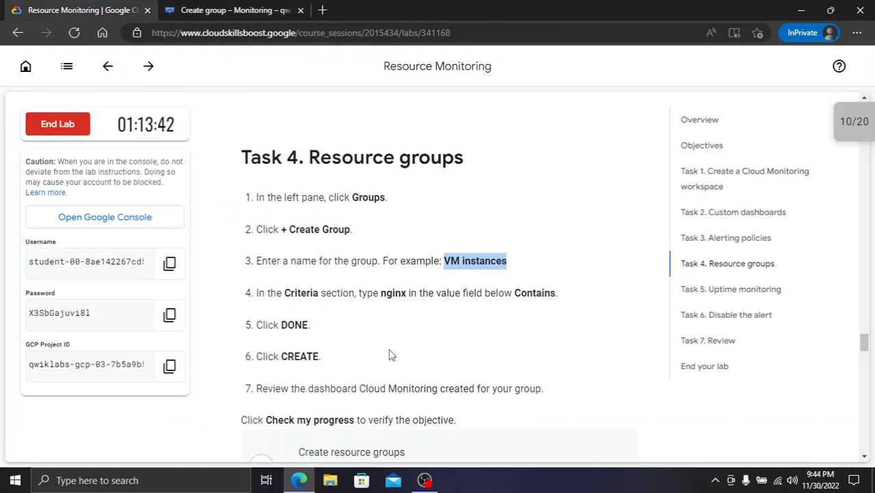
pyautogui.doubleClick(395, 290)
pyautogui.hotkey('ctrl', 'c')
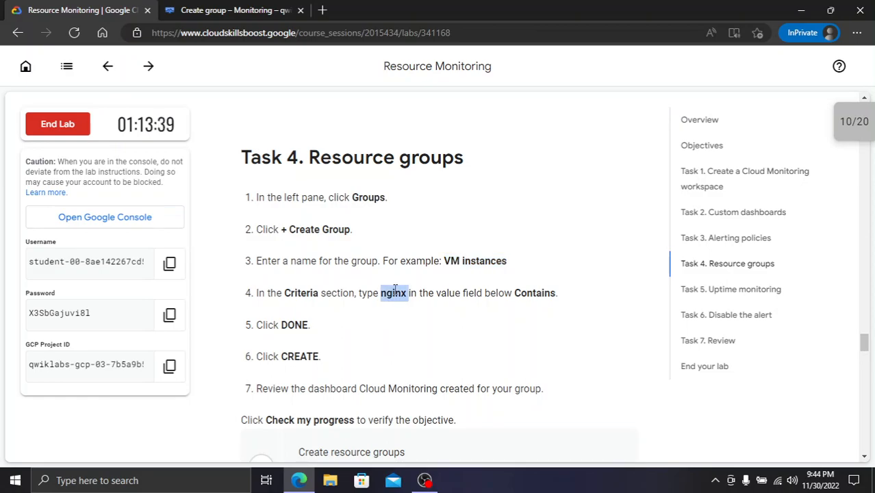
pyautogui.click(245, 8)
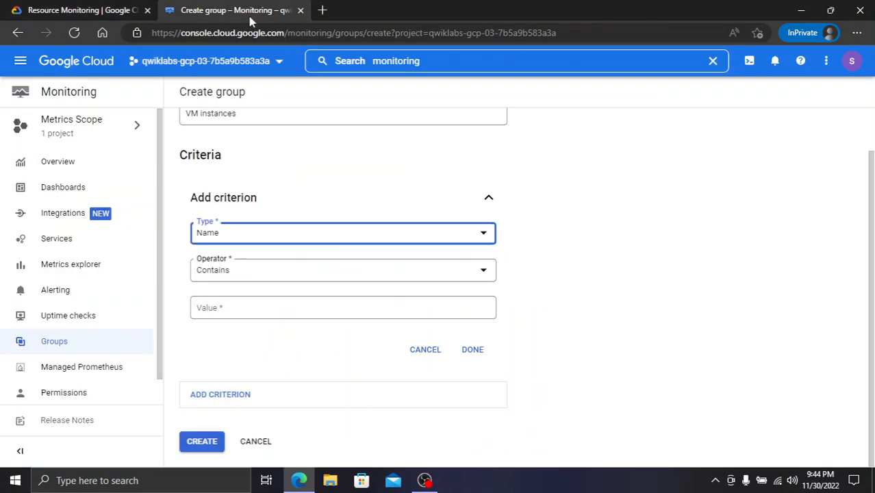
pyautogui.click(266, 310)
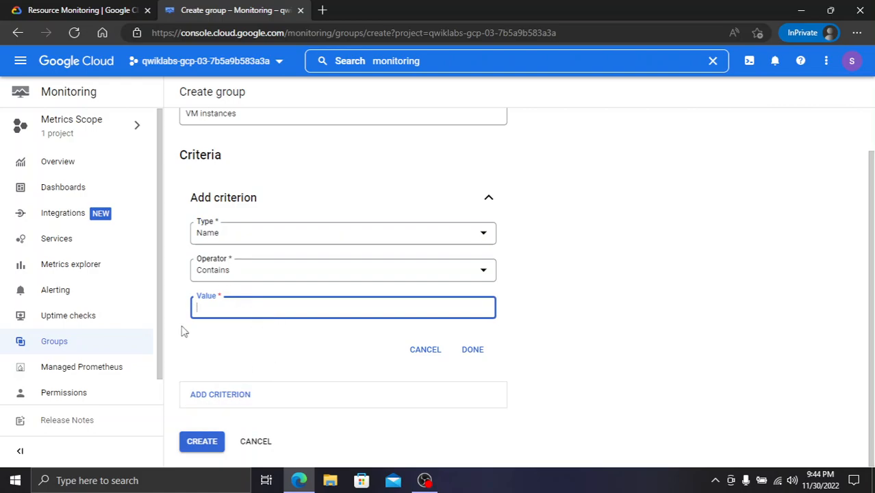
pyautogui.hotkey('ctrl', 'v')
pyautogui.click(33, 18)
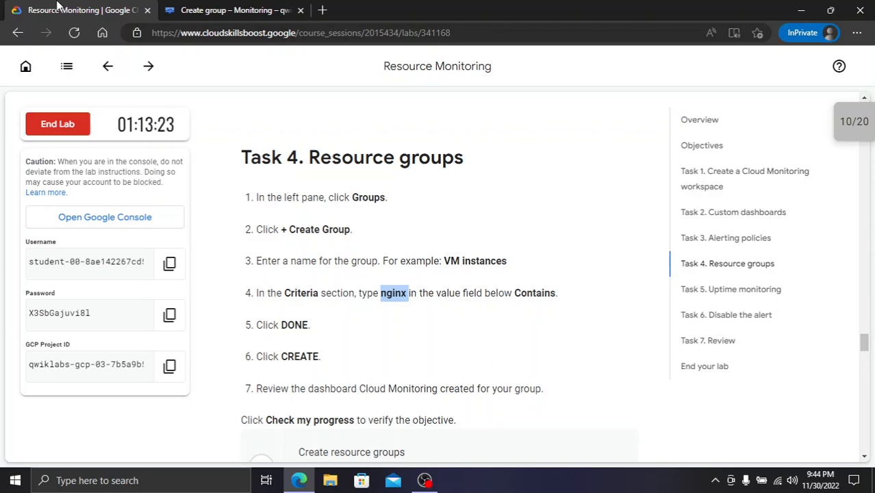
pyautogui.click(200, 8)
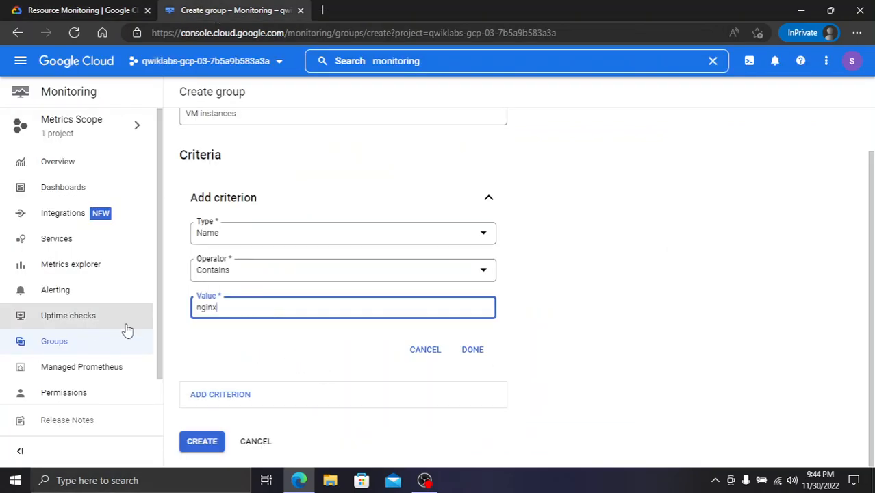
pyautogui.click(73, 9)
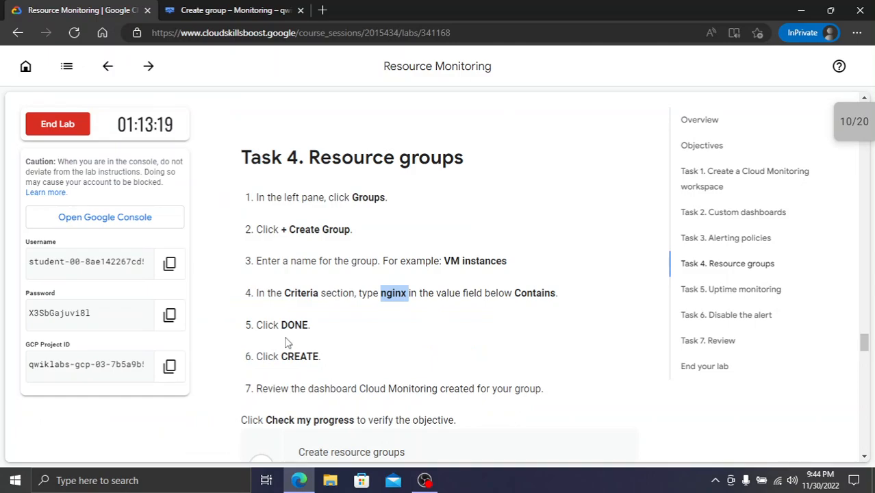
pyautogui.click(169, 8)
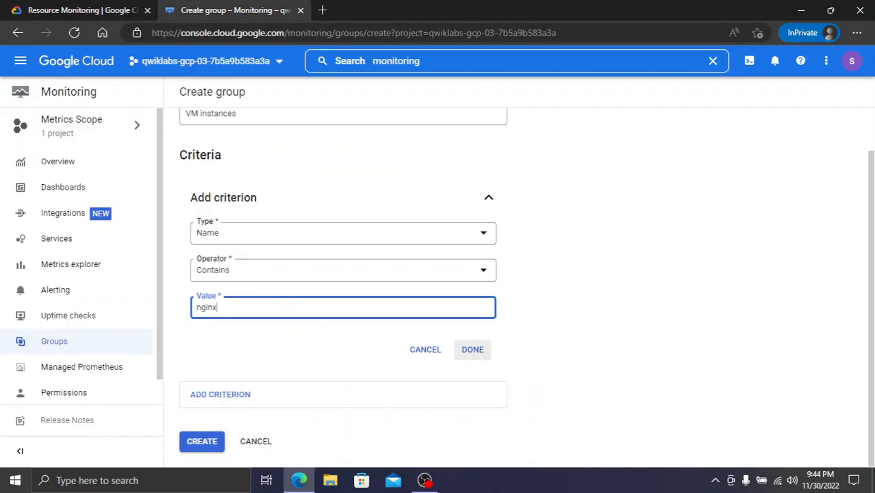
pyautogui.click(472, 349)
# Create the VM instances group and return to the lab instructions
pyautogui.click(82, 10)
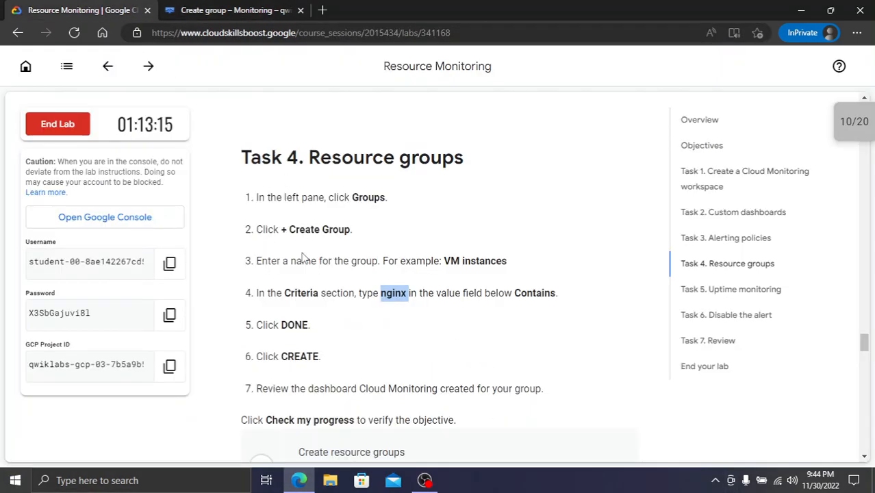
pyautogui.click(259, 7)
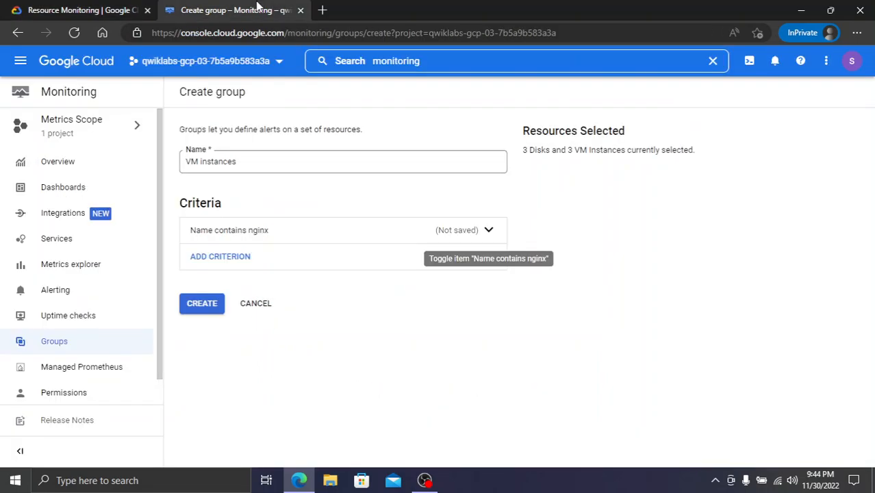
pyautogui.click(199, 303)
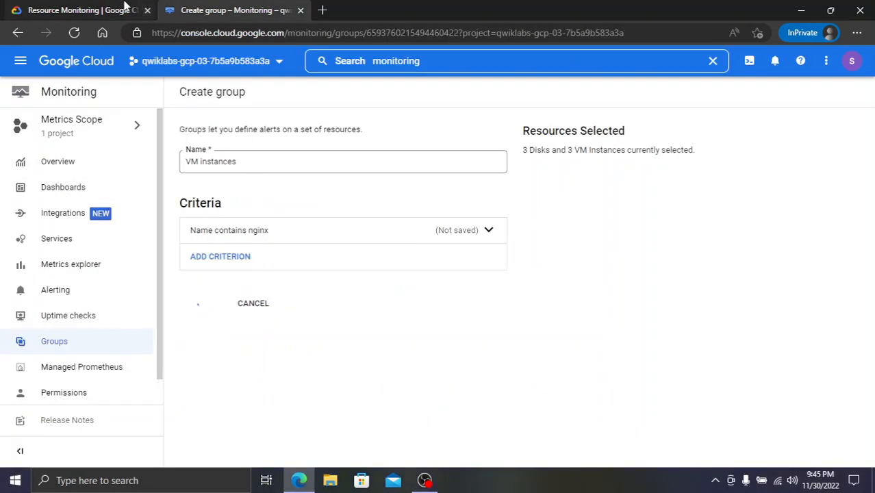
pyautogui.click(89, 8)
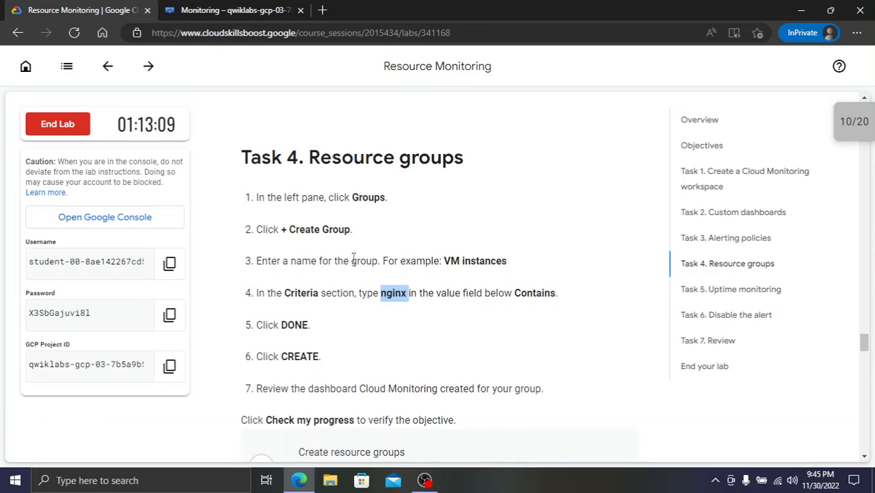
# Check the lab progress for the Create resource groups objective
pyautogui.scroll(-3, 356, 260)
pyautogui.click(240, 10)
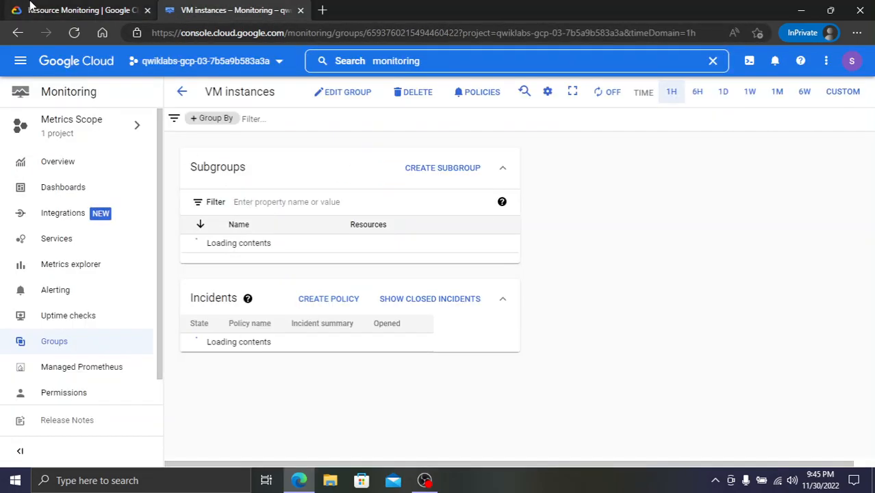
pyautogui.click(25, 7)
pyautogui.click(337, 316)
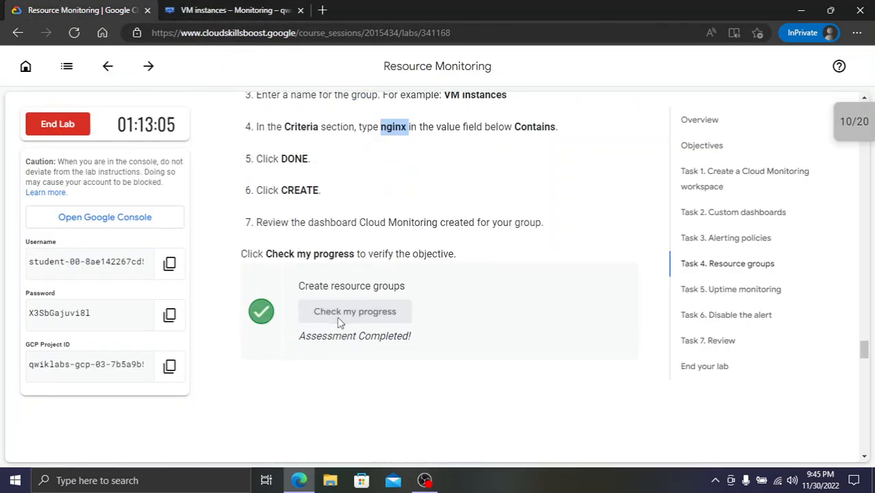
# Follow the Task 5 instructions to open Uptime checks in the Monitoring console and start a new uptime check
pyautogui.scroll(-8, 336, 316)
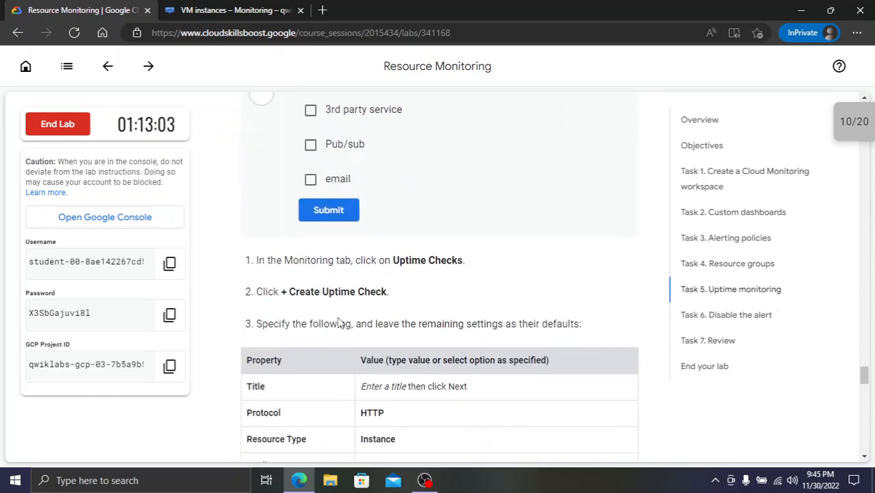
pyautogui.scroll(-2, 337, 323)
pyautogui.click(264, 8)
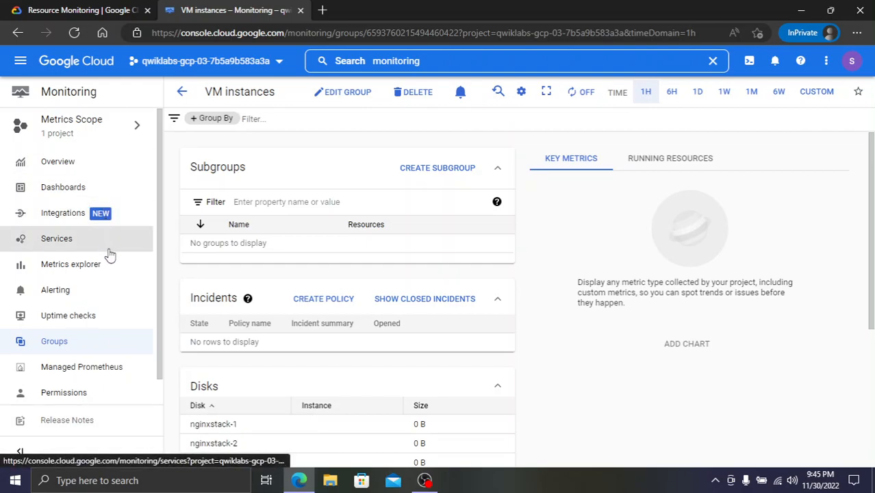
pyautogui.scroll(-1, 110, 257)
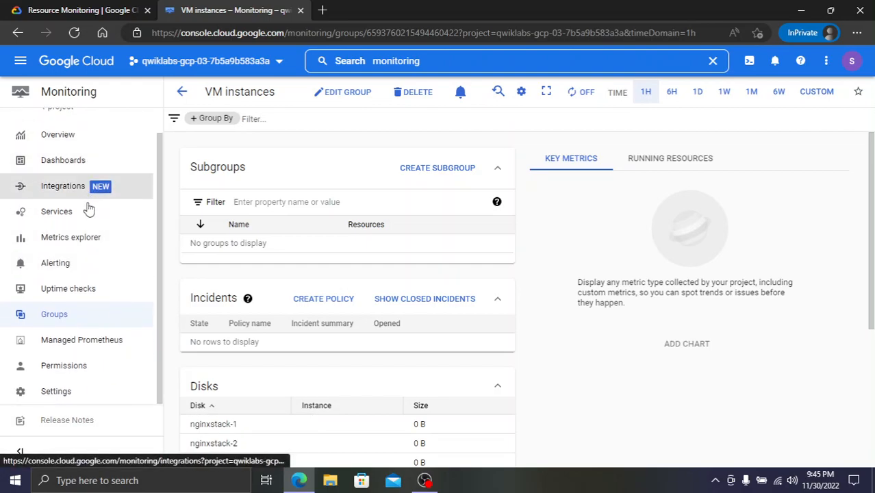
pyautogui.click(82, 291)
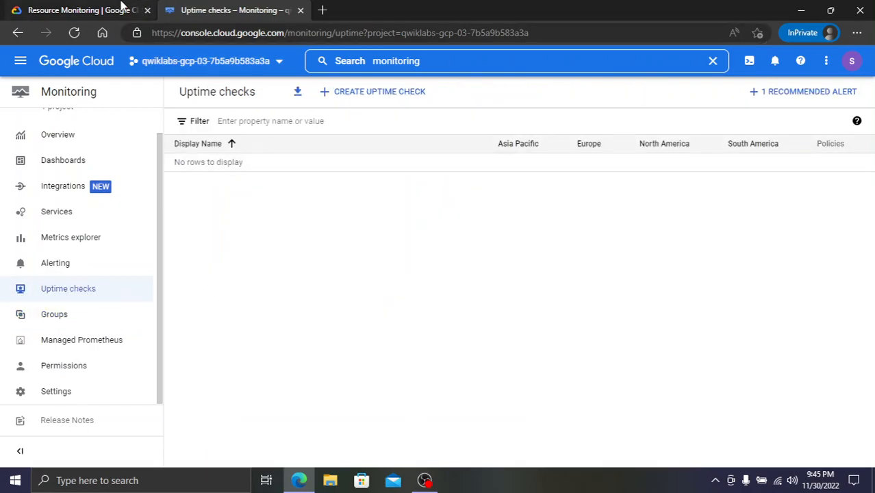
pyautogui.click(96, 10)
pyautogui.click(267, 9)
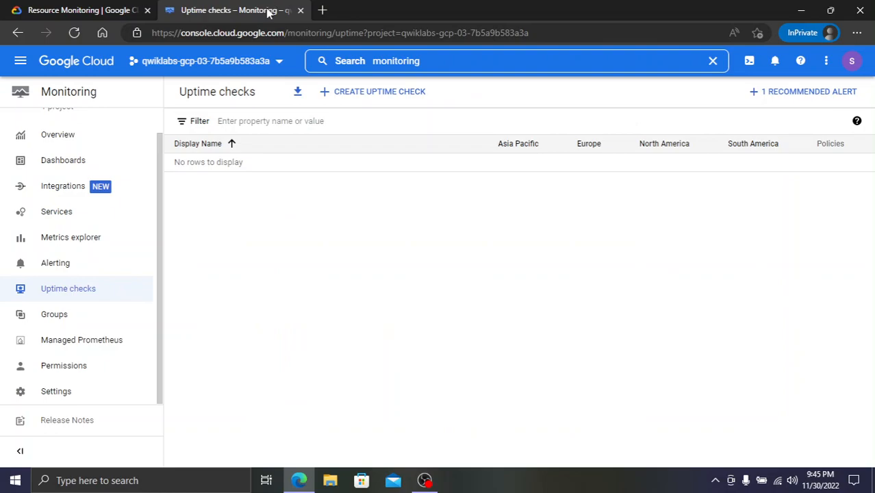
pyautogui.click(367, 98)
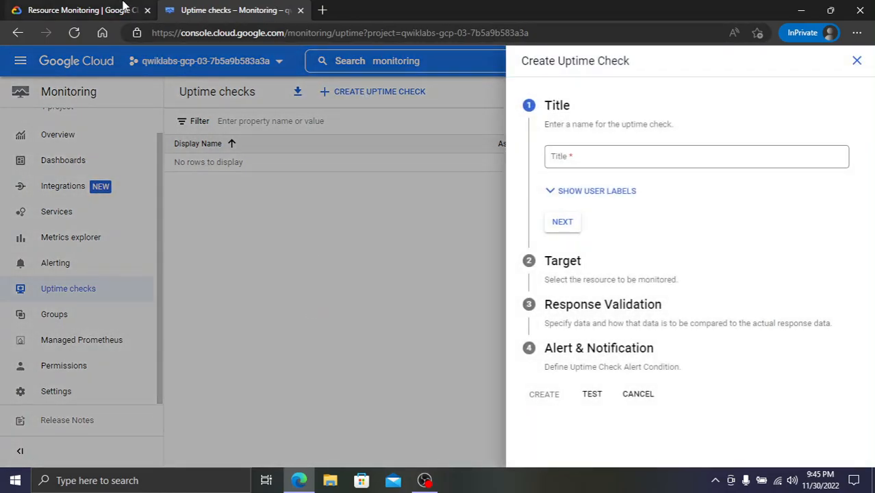
# Title the uptime check "nginx" followed by a first name and continue to its target settings
pyautogui.click(123, 7)
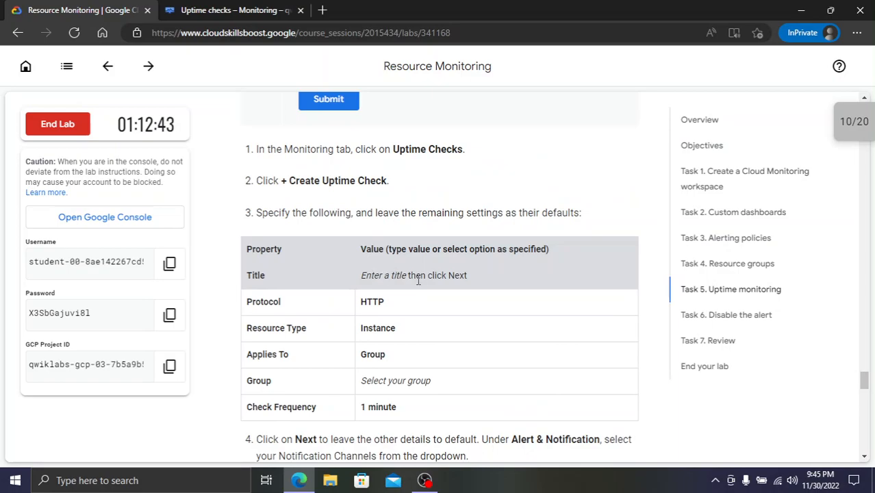
pyautogui.click(236, 10)
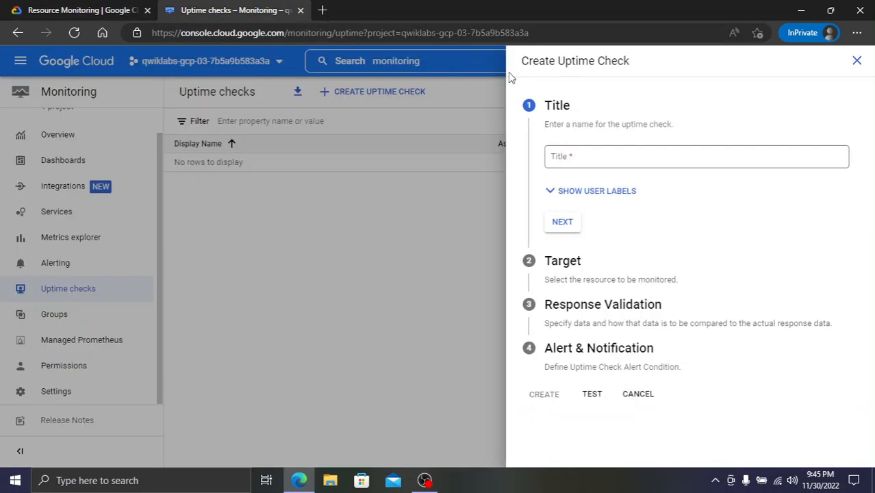
pyautogui.click(570, 156)
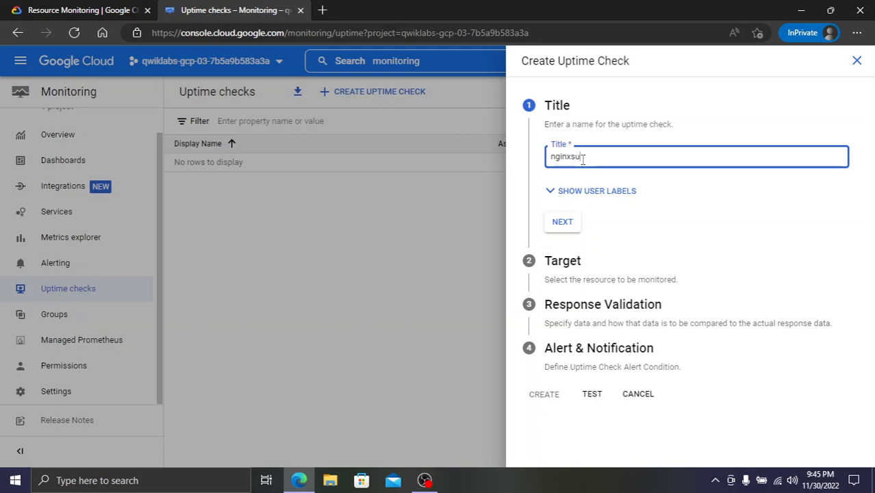
pyautogui.click(89, 10)
pyautogui.click(232, 10)
pyautogui.click(561, 223)
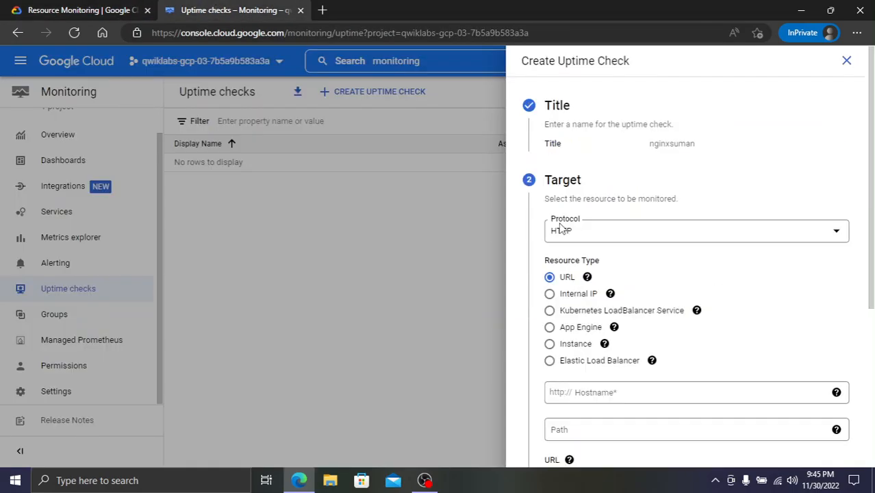
# Set the uptime check's resource type to Instance, as specified in the lab's property table
pyautogui.click(123, 10)
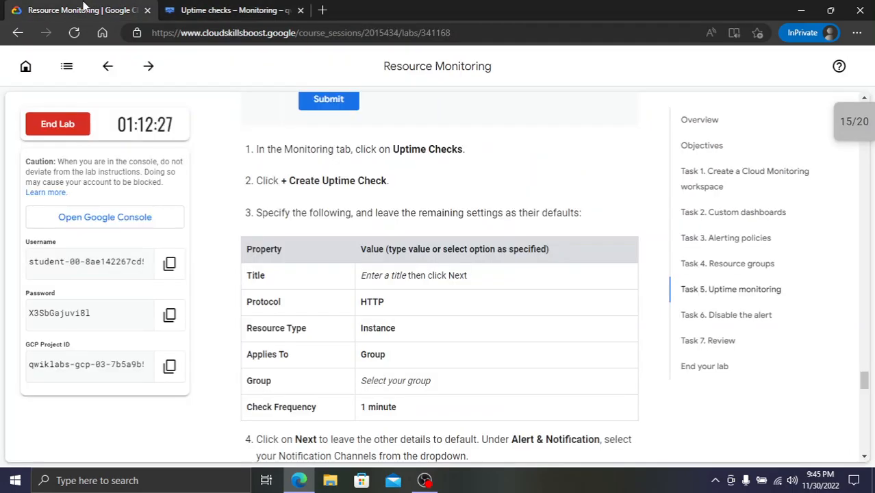
pyautogui.click(195, 8)
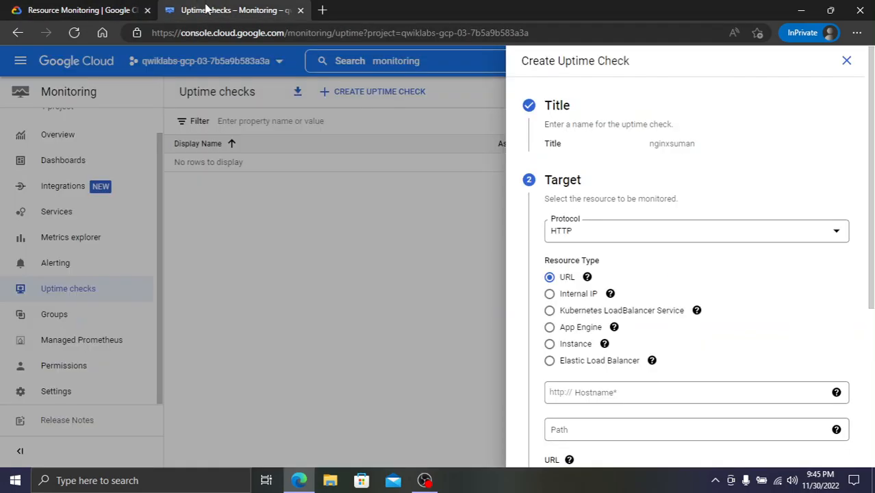
pyautogui.click(576, 351)
# Apply the uptime check to a group and select VM instances as that group
pyautogui.click(96, 10)
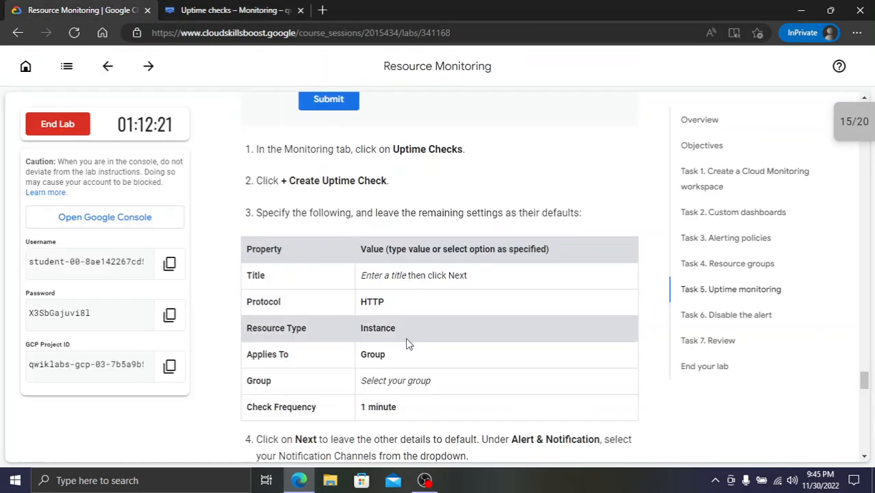
pyautogui.click(228, 8)
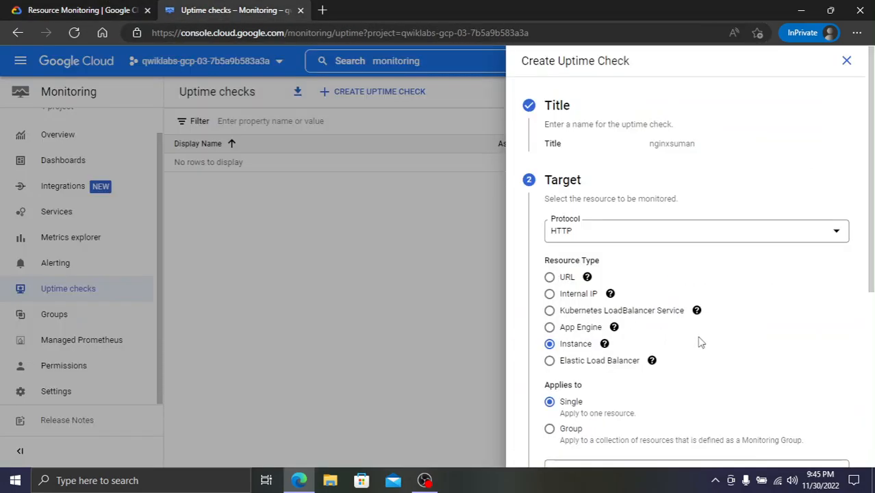
pyautogui.scroll(-2, 565, 435)
pyautogui.click(580, 306)
pyautogui.click(92, 9)
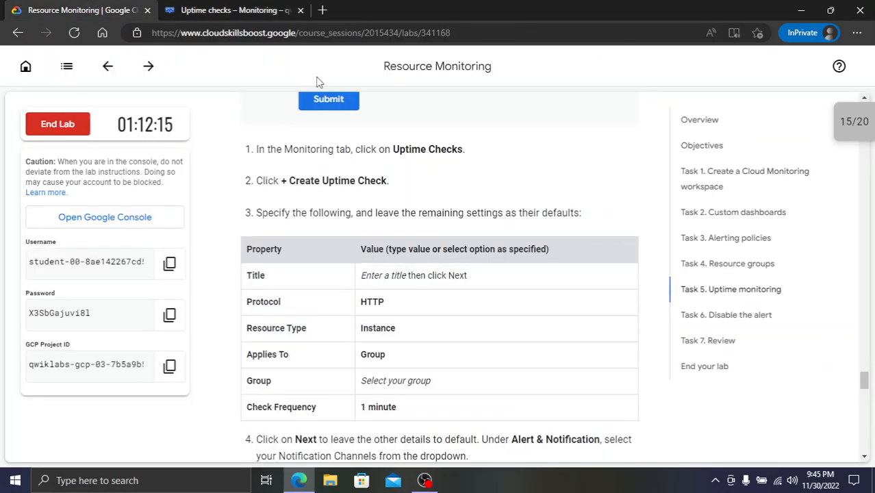
pyautogui.click(267, 9)
pyautogui.click(622, 352)
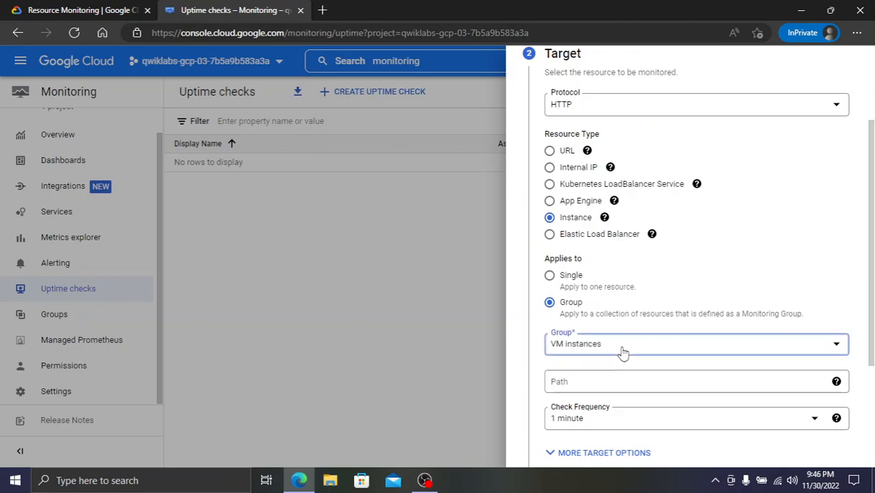
pyautogui.scroll(-1, 628, 355)
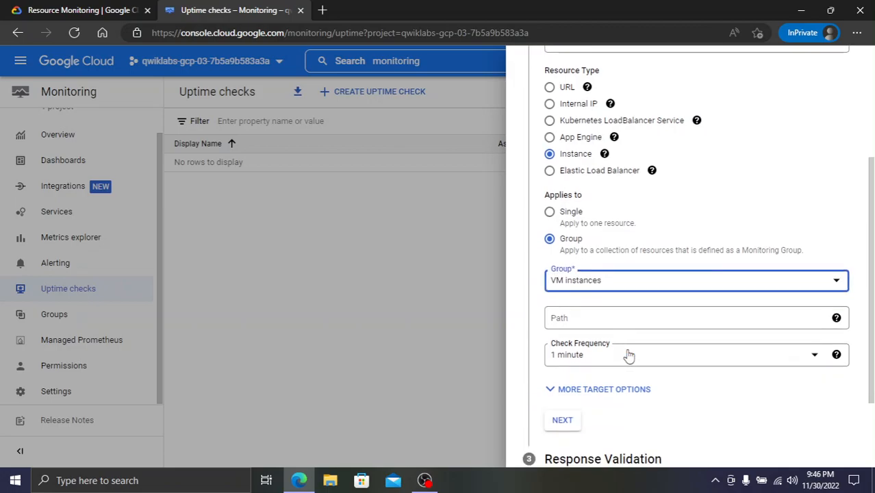
pyautogui.click(597, 280)
pyautogui.click(605, 289)
# Compare the target settings with the lab instructions and accept them with the 1 minute check frequency
pyautogui.click(96, 9)
pyautogui.scroll(-2, 377, 411)
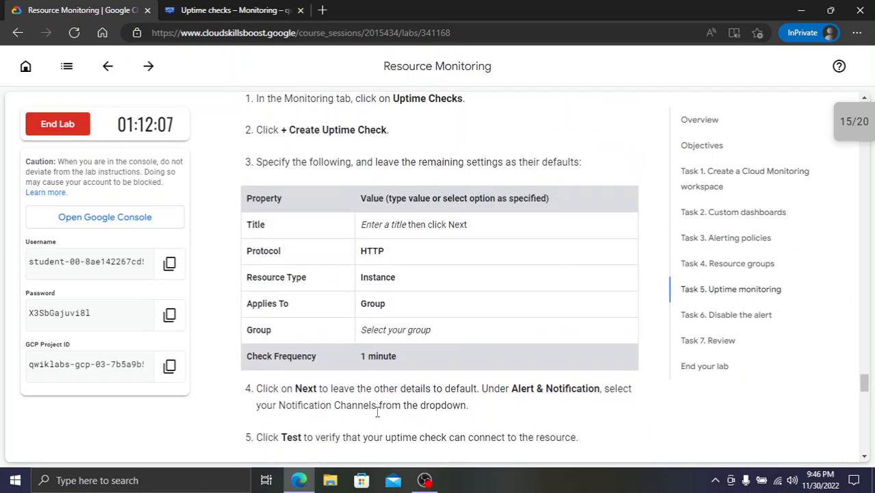
pyautogui.click(233, 9)
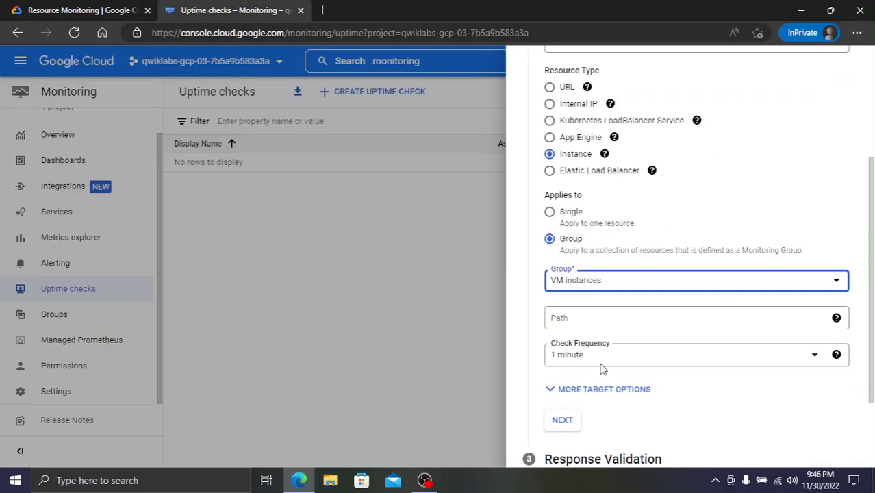
pyautogui.click(116, 8)
pyautogui.scroll(-1, 404, 356)
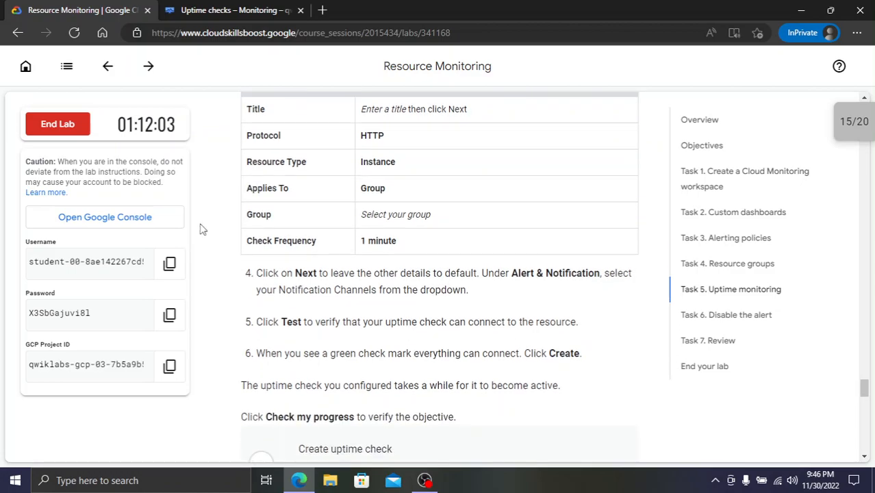
pyautogui.click(226, 9)
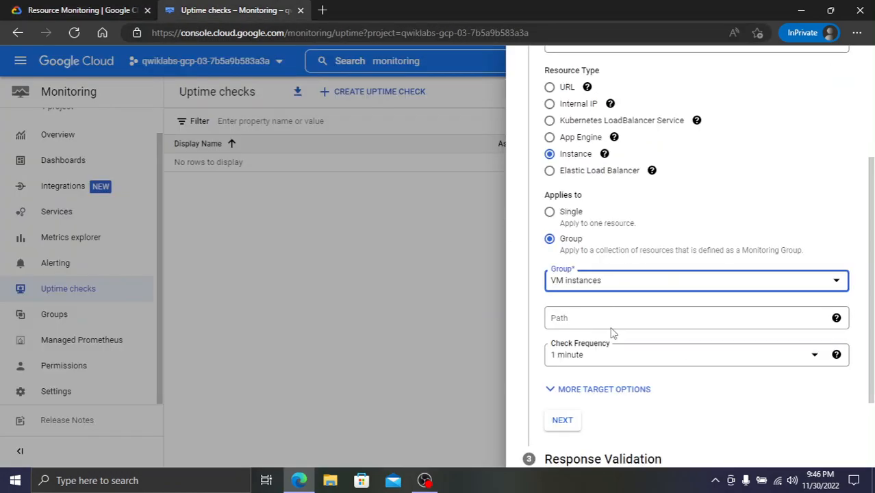
pyautogui.click(562, 420)
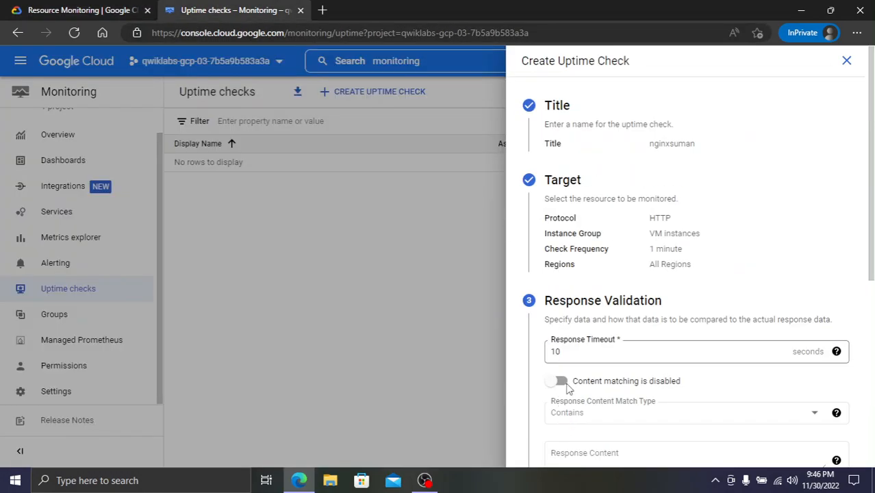
# Review the response validation settings against the lab instructions and accept the defaults to reach Alert & Notification
pyautogui.scroll(-2, 575, 383)
pyautogui.click(98, 9)
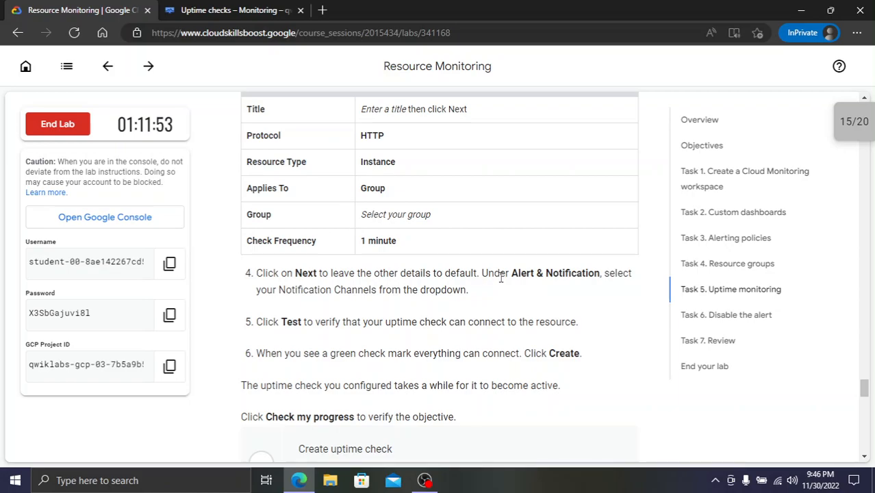
pyautogui.click(225, 8)
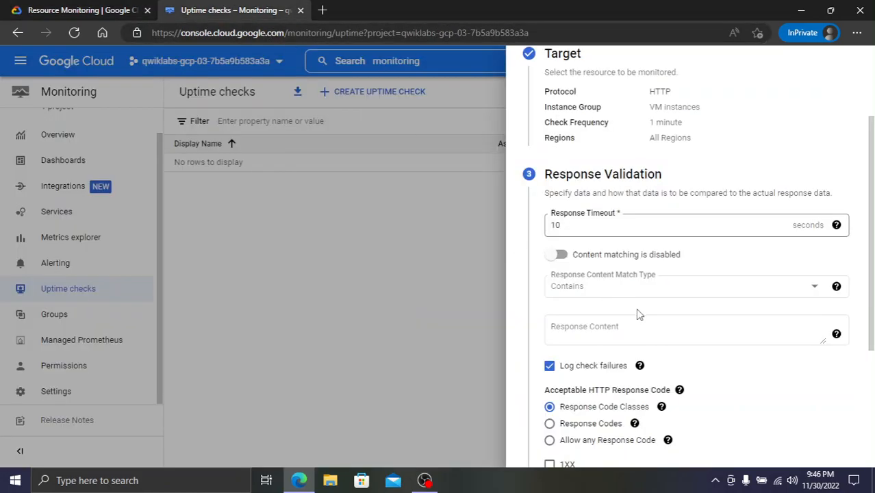
pyautogui.scroll(-1, 636, 314)
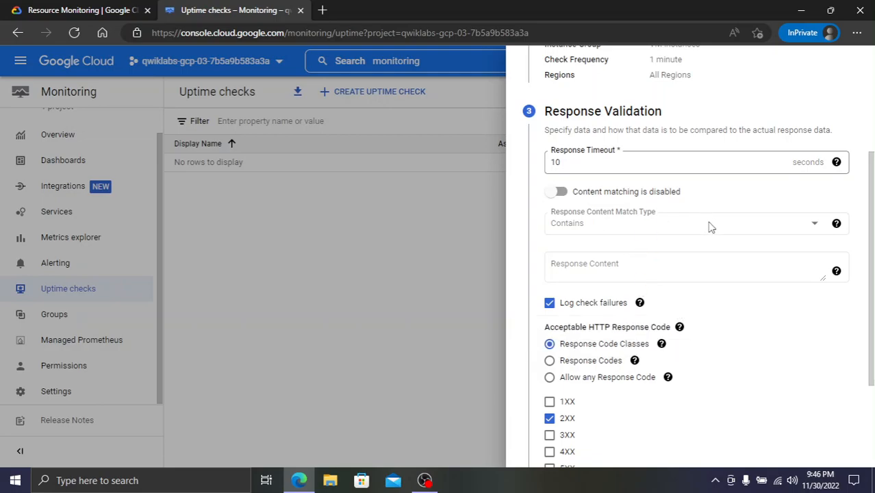
pyautogui.scroll(1, 694, 260)
pyautogui.scroll(2, 693, 260)
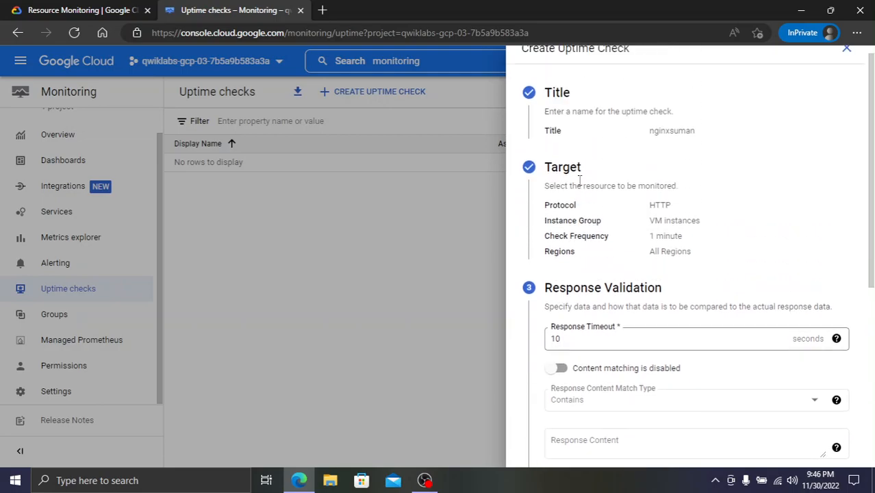
pyautogui.scroll(-1, 621, 247)
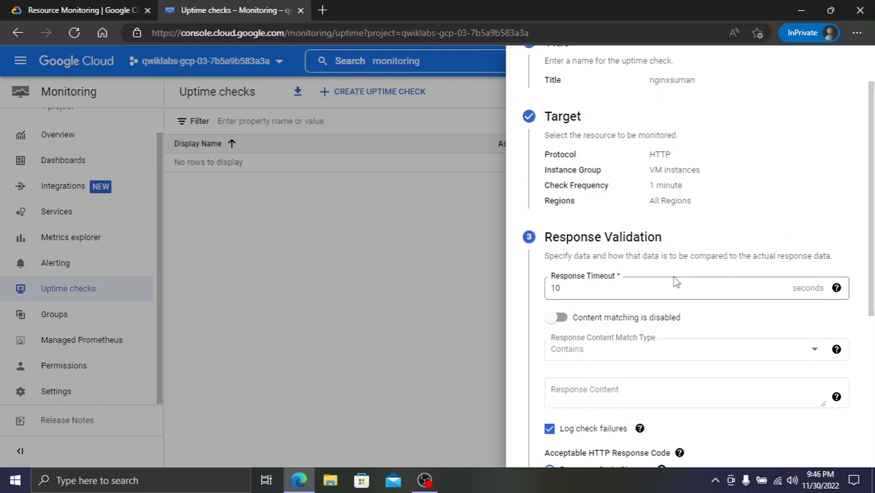
pyautogui.scroll(-3, 661, 311)
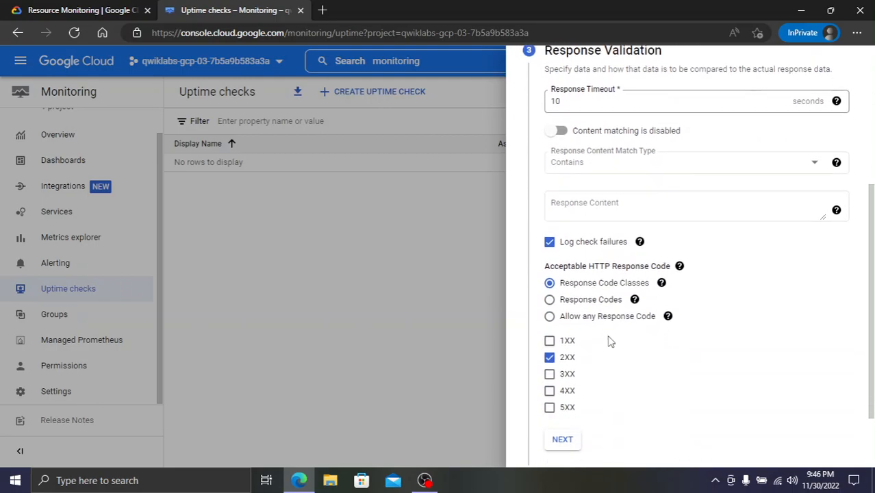
pyautogui.scroll(-2, 609, 342)
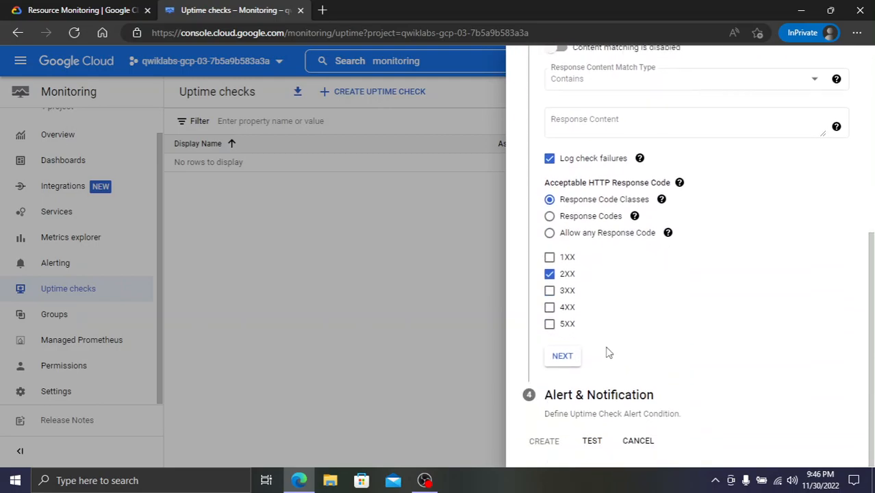
pyautogui.click(561, 358)
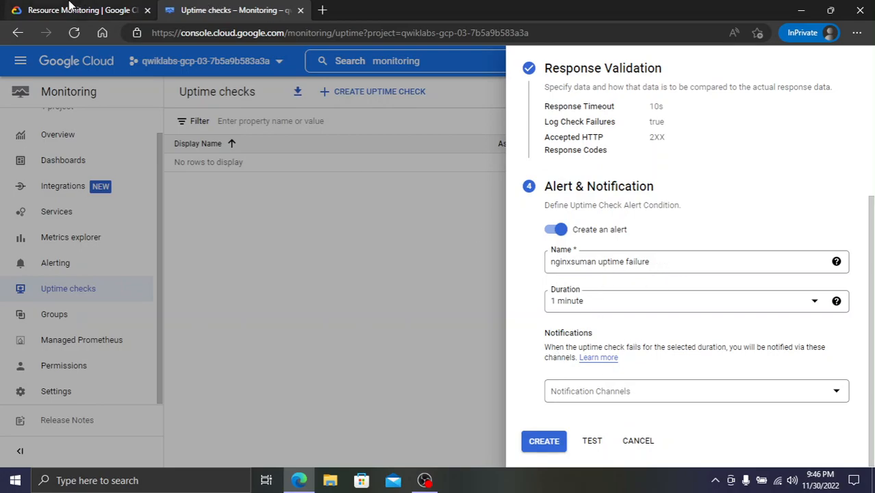
# Consult the lab's alert instructions and select the student account's notification channel for the uptime failure alert
pyautogui.click(96, 8)
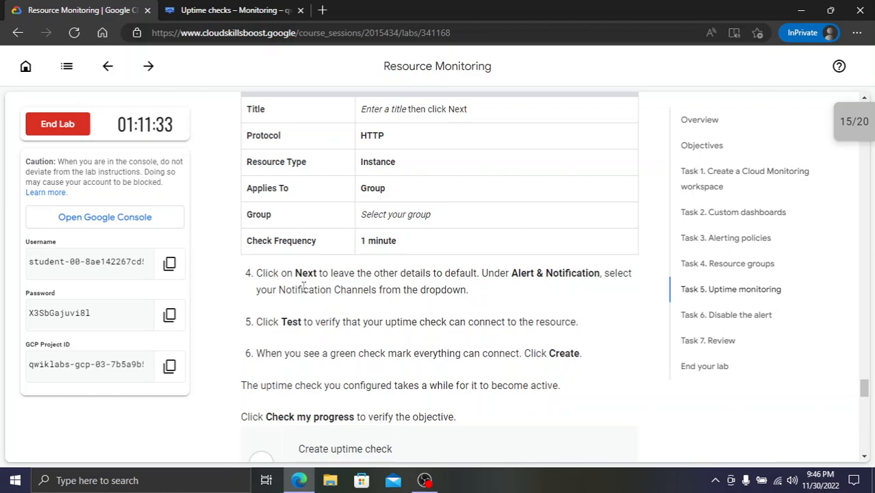
pyautogui.click(239, 8)
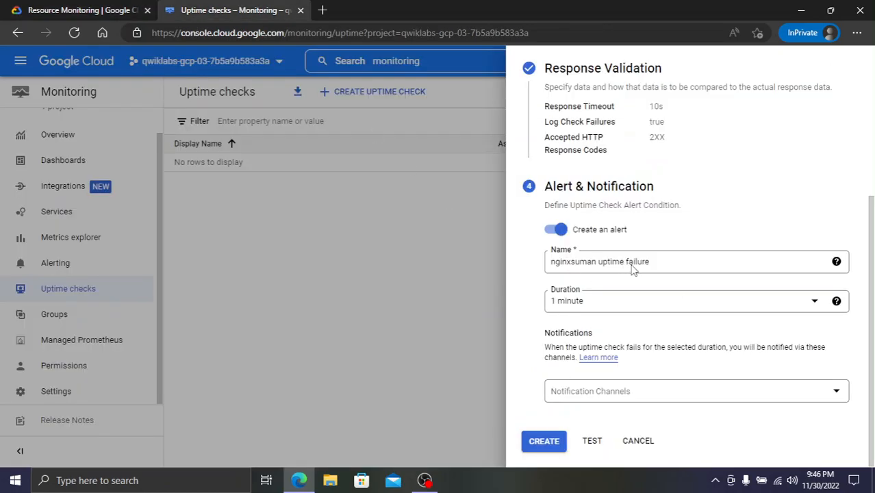
pyautogui.click(661, 269)
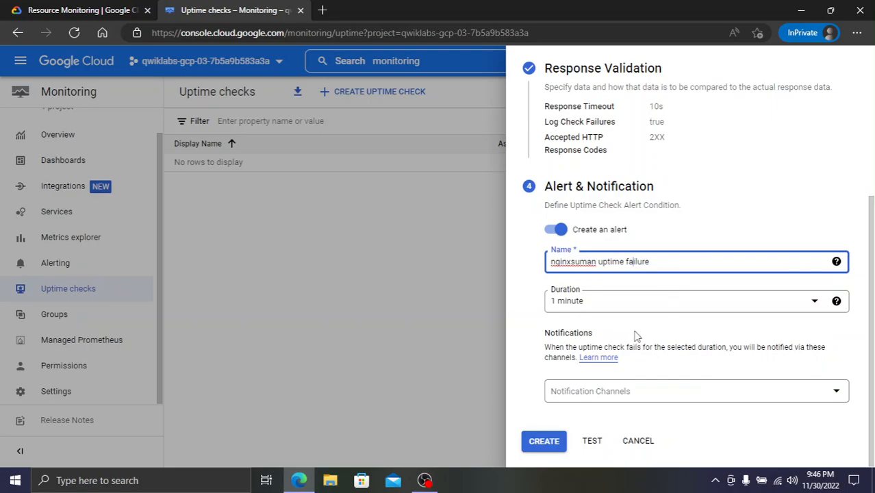
pyautogui.click(654, 393)
pyautogui.click(625, 313)
pyautogui.click(818, 382)
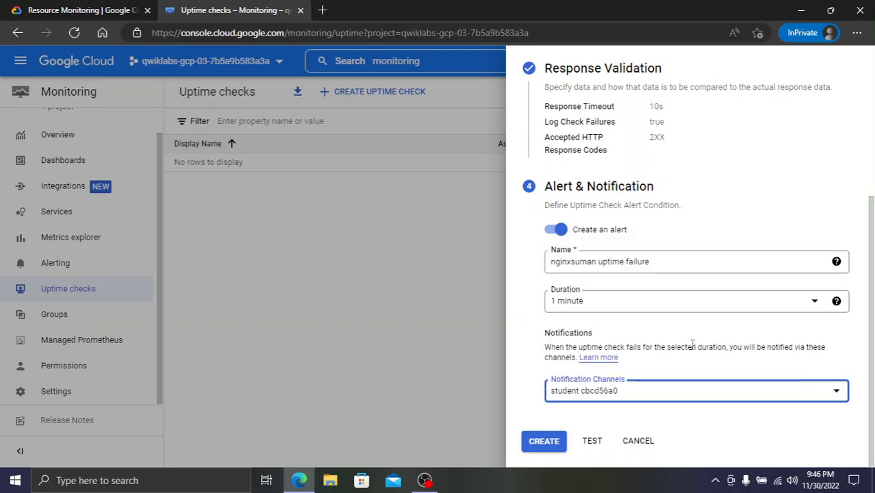
# Test the uptime check as the lab instructs, create it with its alert, and dismiss the saved message
pyautogui.click(11, 7)
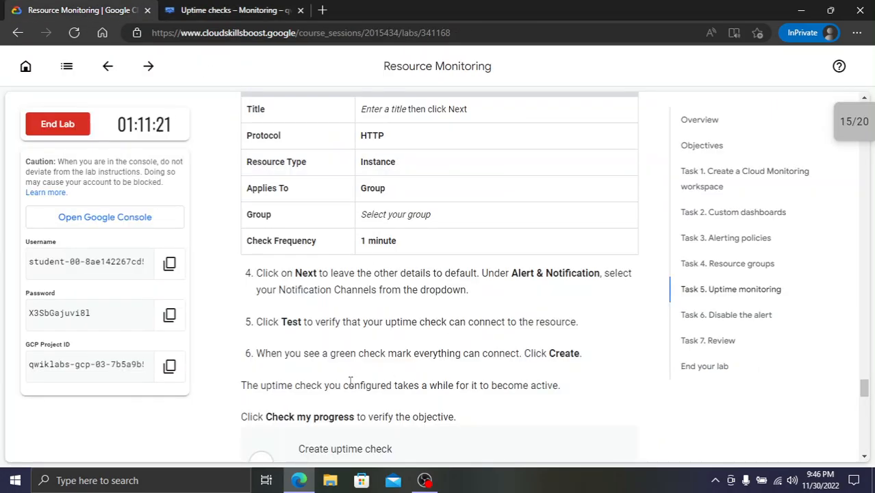
pyautogui.click(230, 7)
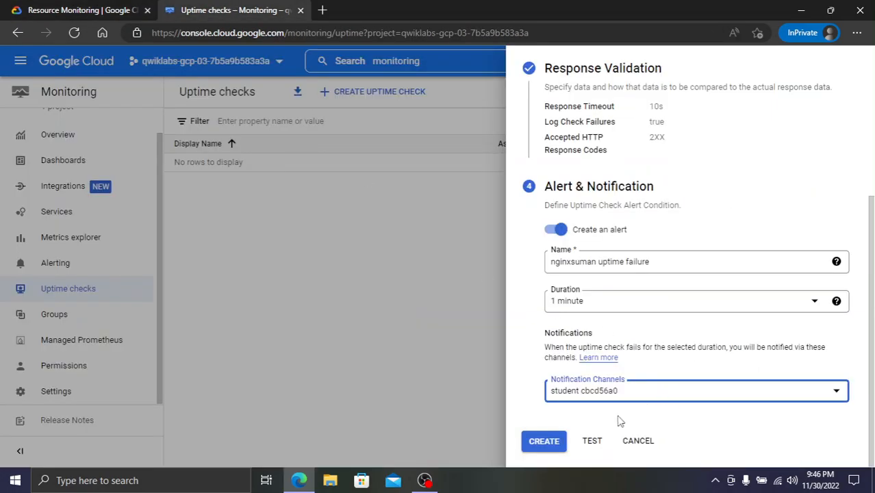
pyautogui.click(592, 441)
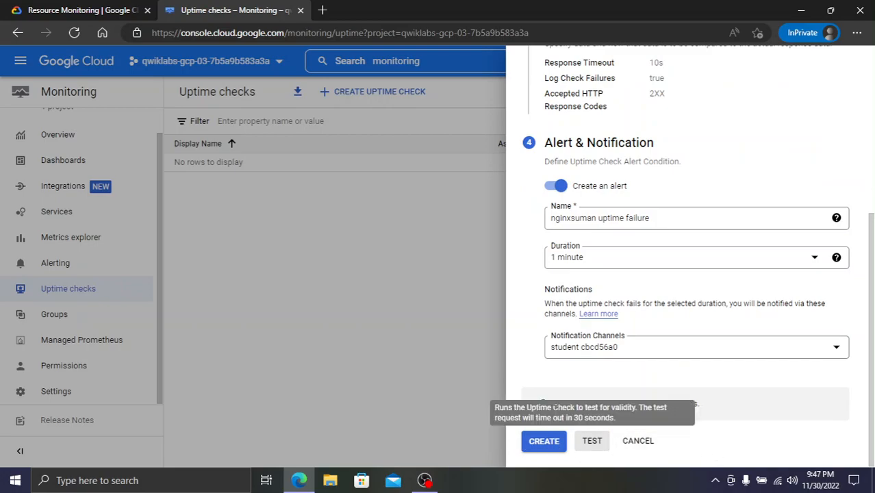
pyautogui.click(540, 442)
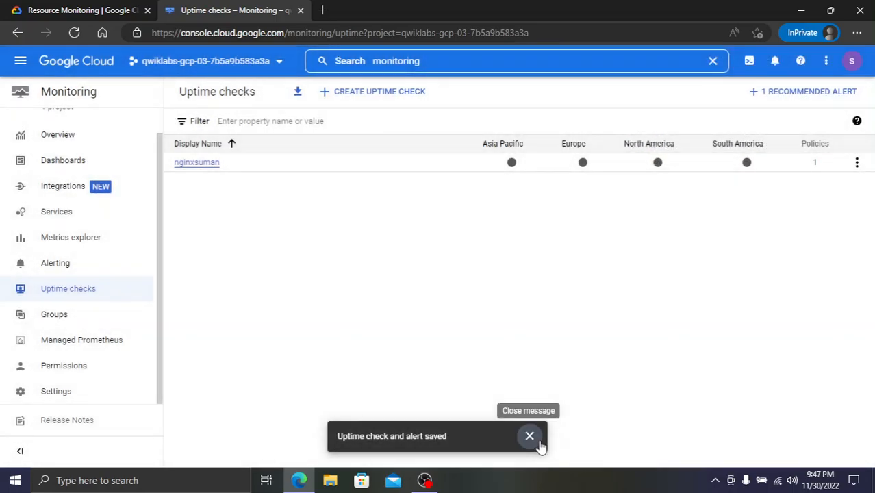
pyautogui.click(538, 441)
# Check the lab progress for the Create uptime check objective, both in Task 5 and in the Checkpoints list
pyautogui.click(137, 10)
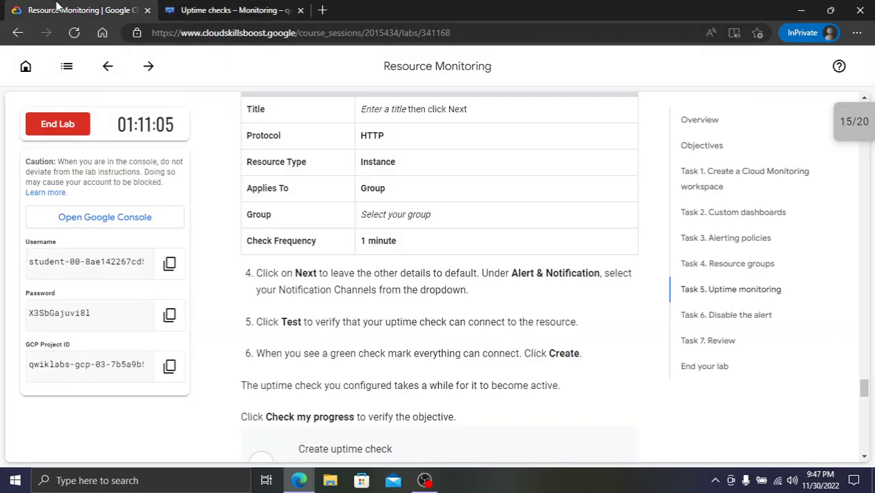
pyautogui.scroll(-3, 369, 410)
pyautogui.click(353, 308)
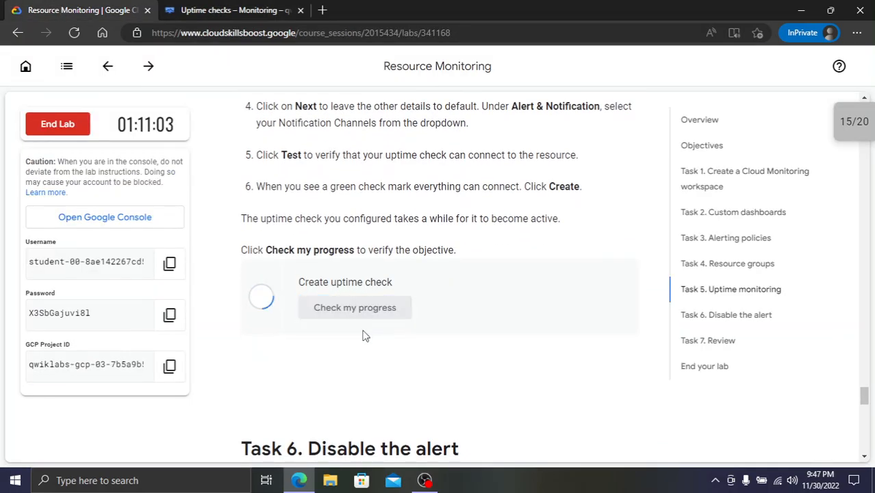
pyautogui.scroll(-2, 367, 346)
pyautogui.scroll(-3, 367, 349)
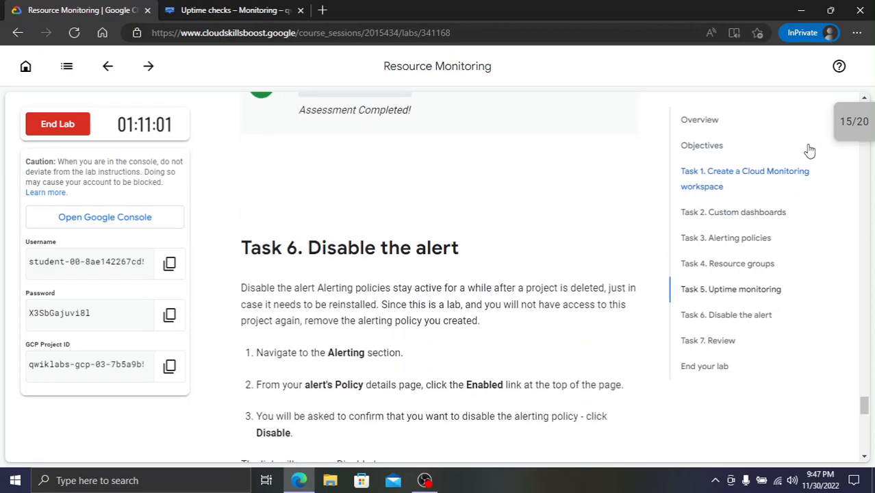
pyautogui.click(857, 123)
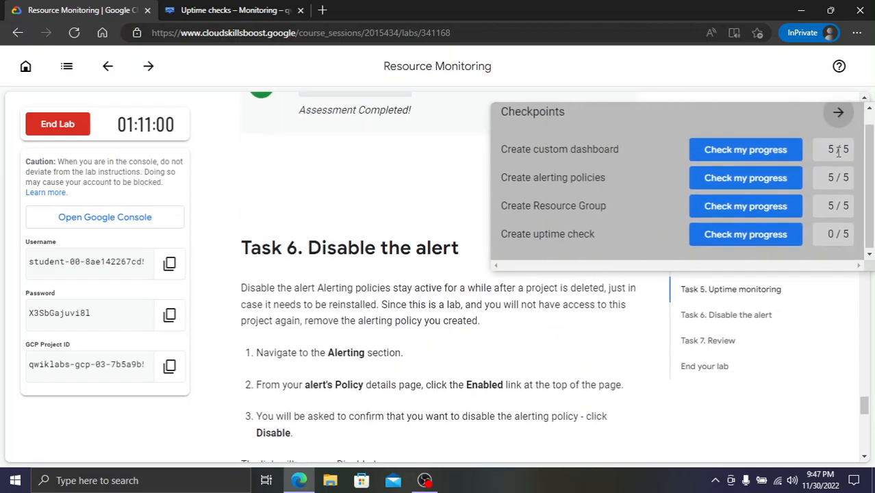
pyautogui.click(767, 236)
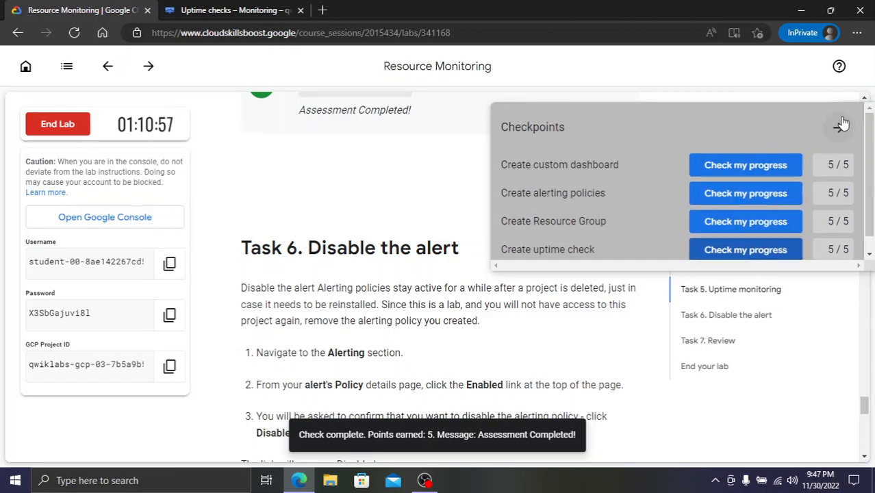
pyautogui.click(839, 131)
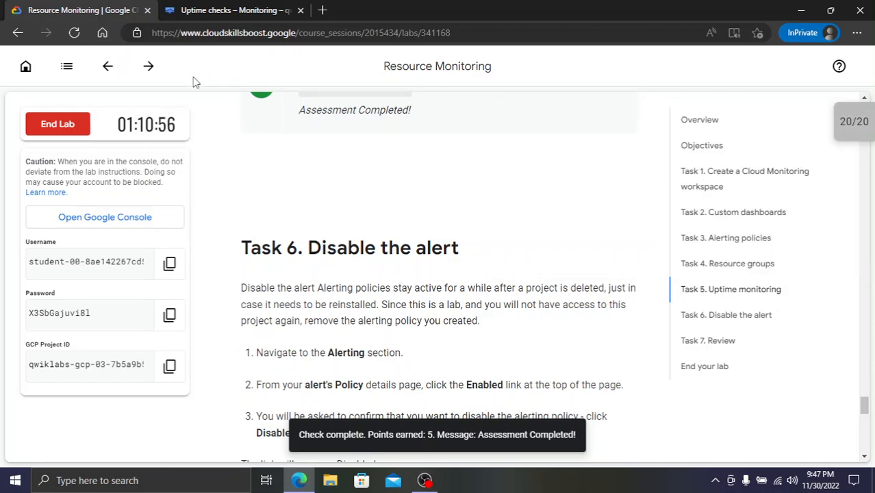
# End the Resource Monitoring lab and rate it five stars
pyautogui.click(58, 124)
pyautogui.click(556, 309)
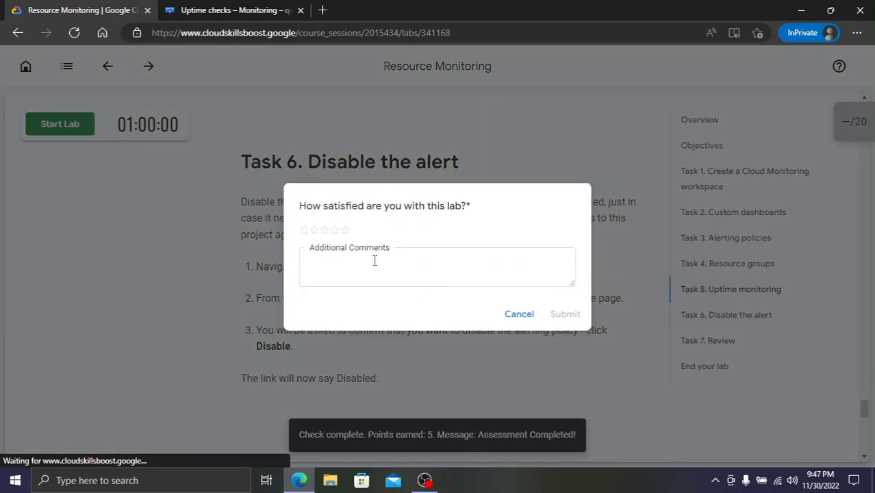
pyautogui.click(344, 230)
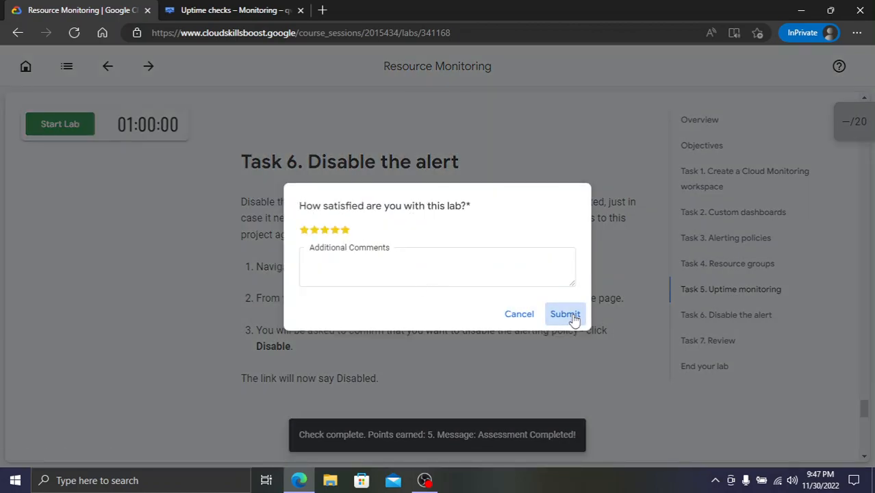
# Switch to the Google Cloud console and sign out of the student account
pyautogui.click(226, 10)
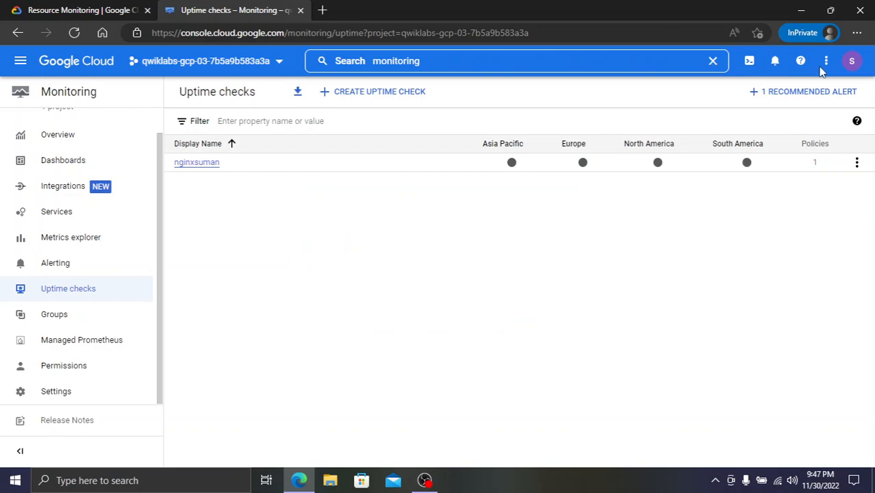
pyautogui.click(851, 61)
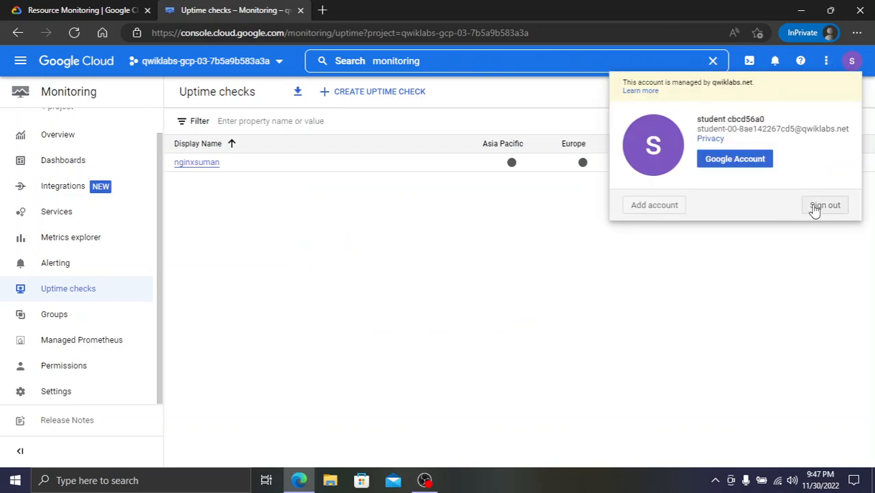
pyautogui.click(814, 209)
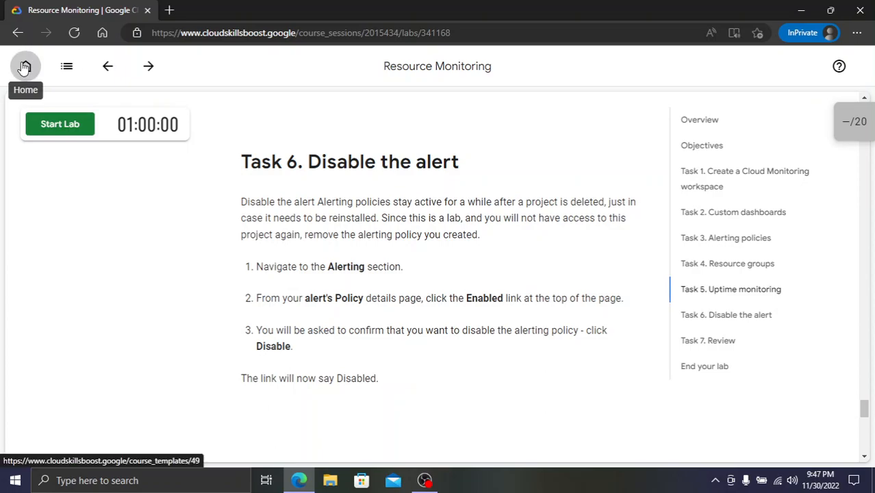
# Return to the course home page and review the completed modules and the remaining Resource Monitoring activities
pyautogui.click(25, 68)
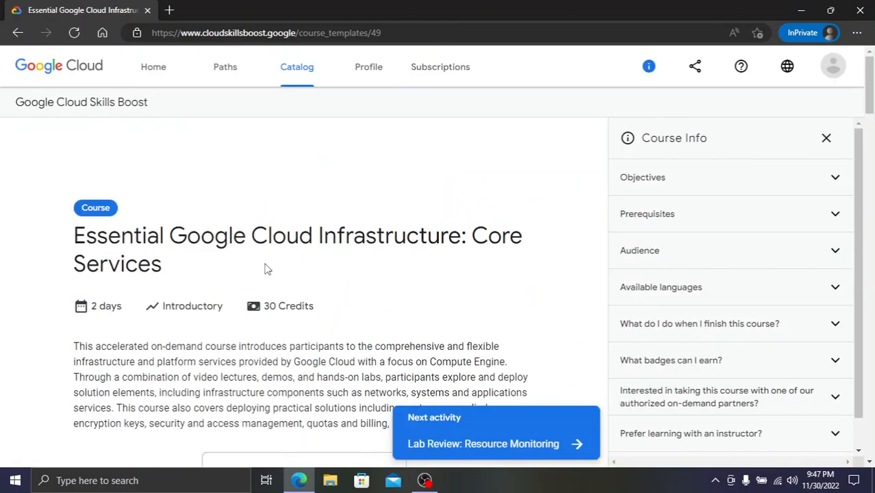
pyautogui.scroll(-10, 260, 253)
pyautogui.scroll(-9, 256, 245)
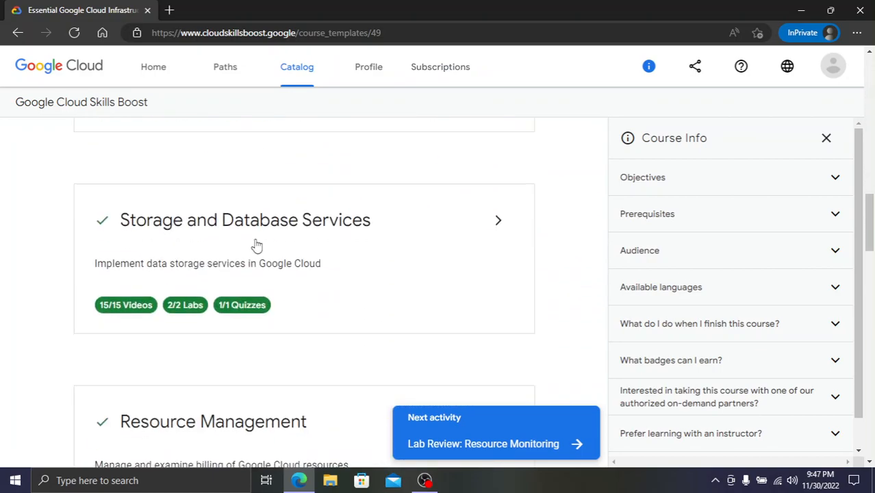
pyautogui.scroll(3, 256, 245)
pyautogui.scroll(-7, 257, 245)
pyautogui.scroll(-1, 257, 245)
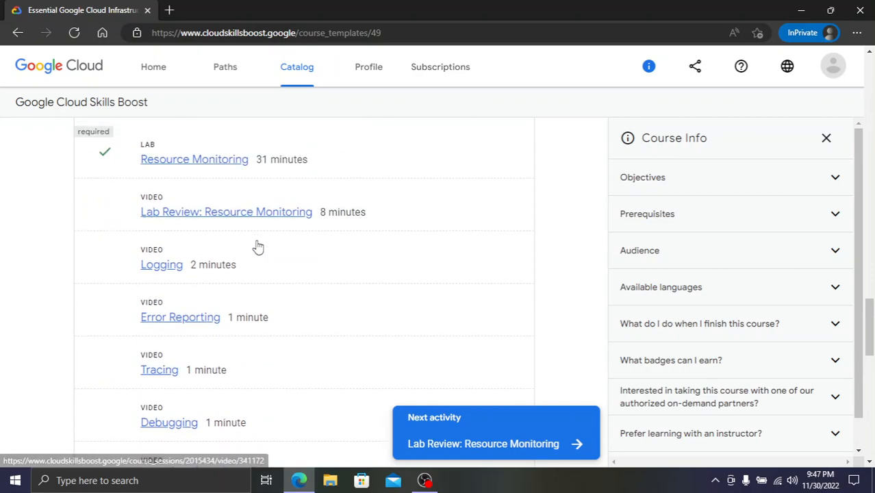
pyautogui.scroll(1, 253, 246)
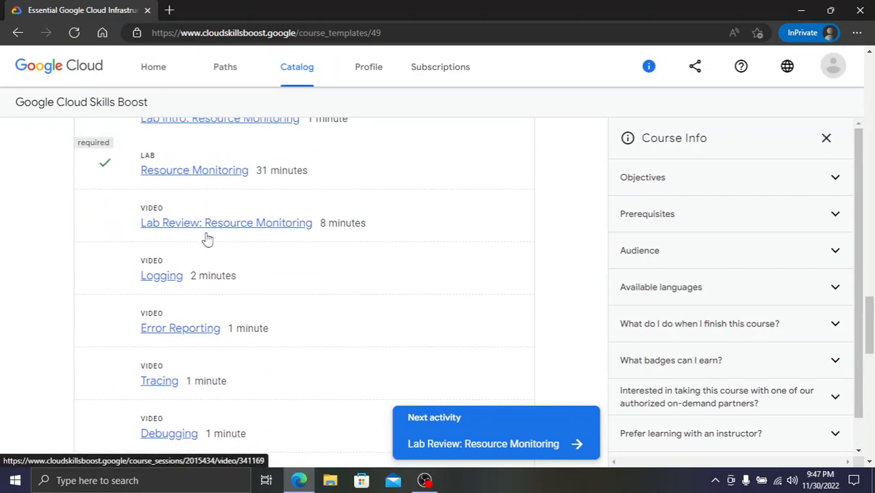
pyautogui.scroll(-1, 194, 299)
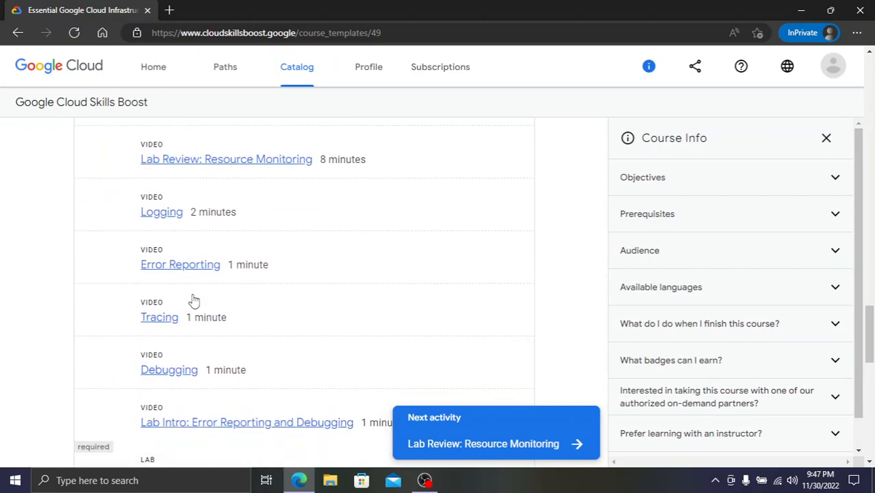
pyautogui.scroll(-5, 194, 299)
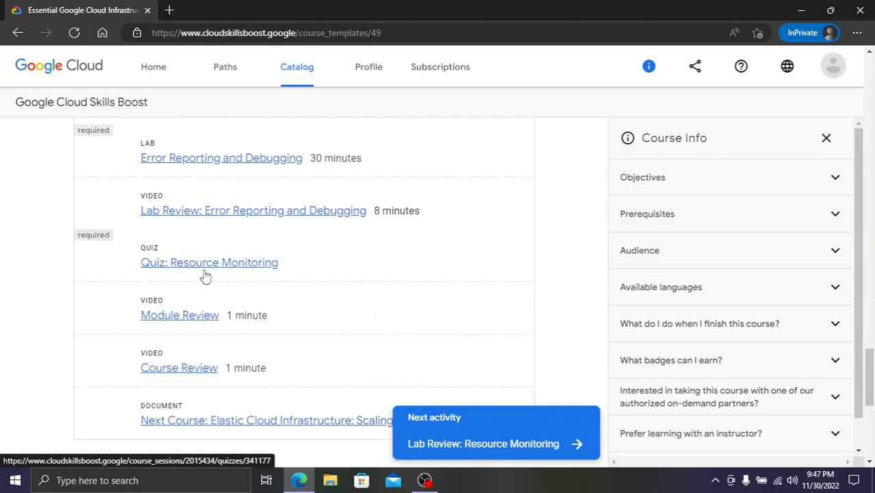
pyautogui.scroll(-5, 205, 276)
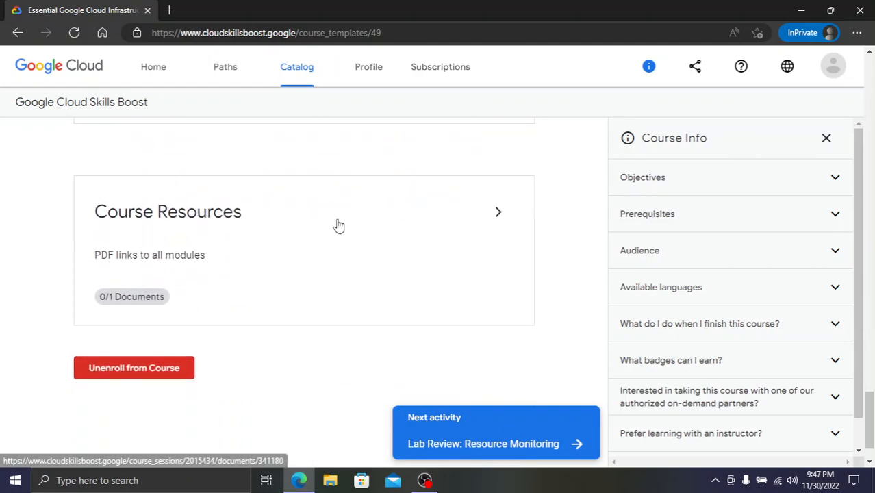
# Expand the Course Resources section and locate the required Error Reporting and Debugging lab among the module's activities
pyautogui.click(497, 212)
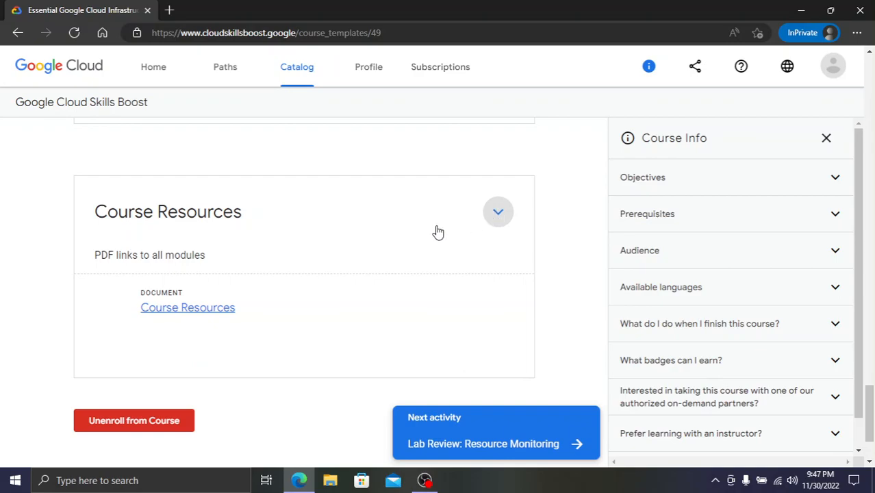
pyautogui.scroll(-2, 411, 240)
pyautogui.scroll(3, 186, 276)
pyautogui.scroll(3, 199, 284)
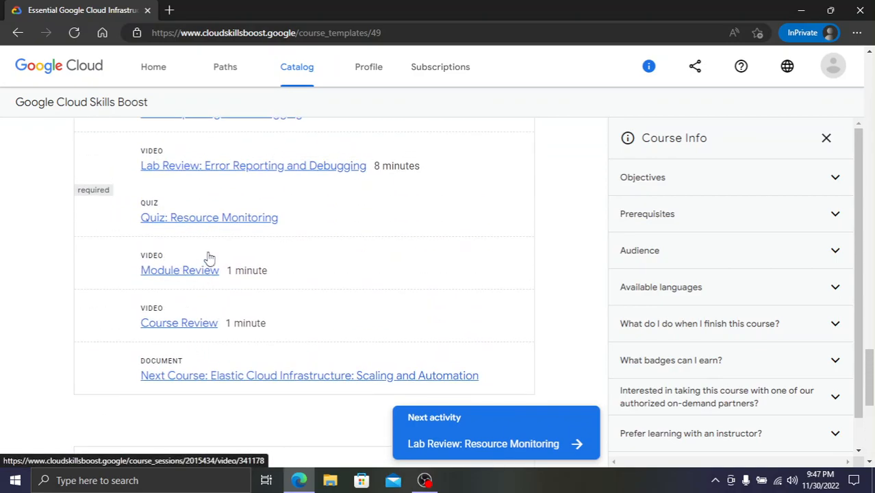
pyautogui.scroll(1, 207, 256)
pyautogui.scroll(1, 219, 247)
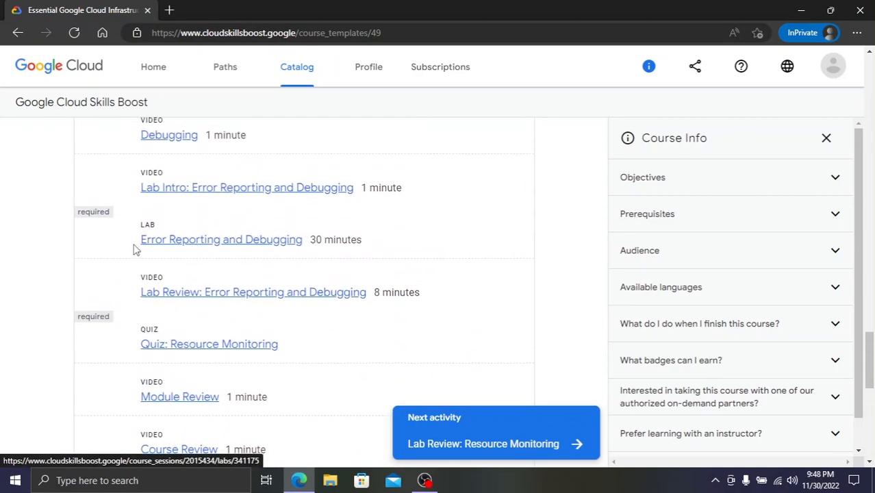
pyautogui.scroll(6, 180, 249)
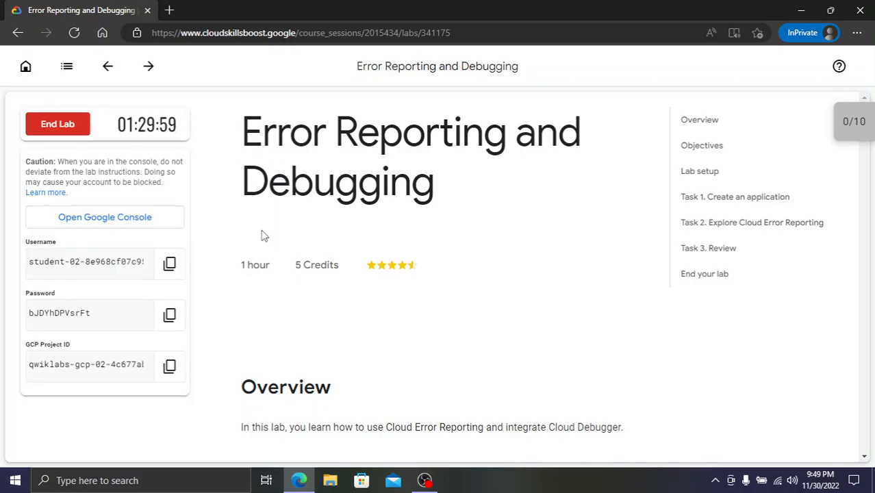
# Look over the new project's console dashboard, then examine the Error Reporting and Debugging lab's checkpoints and overview
pyautogui.click(231, 9)
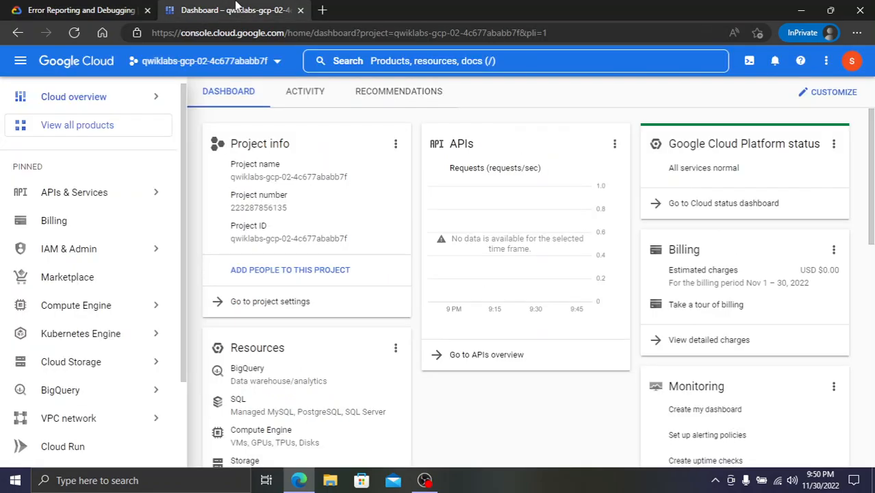
pyautogui.click(130, 8)
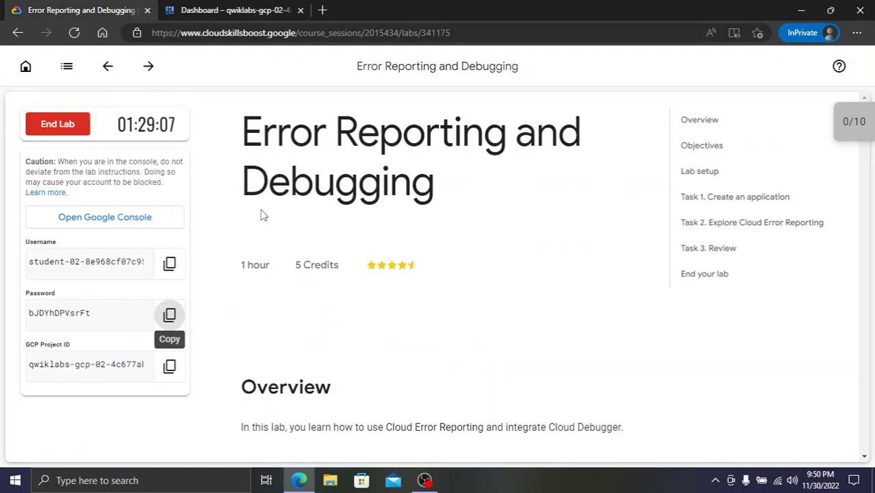
pyautogui.click(849, 123)
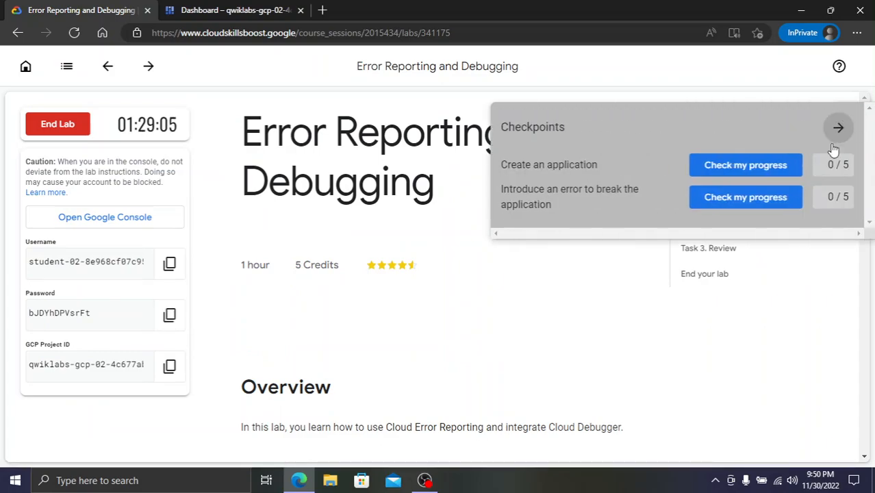
pyautogui.click(837, 128)
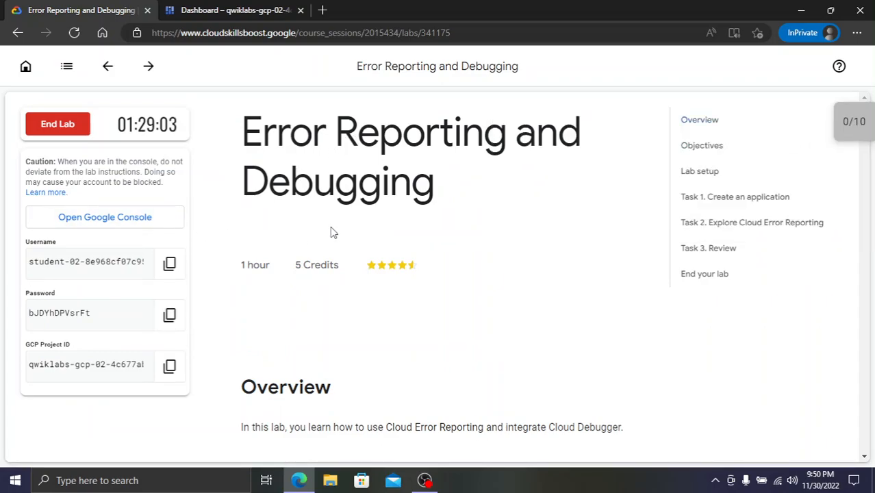
pyautogui.scroll(-2, 645, 198)
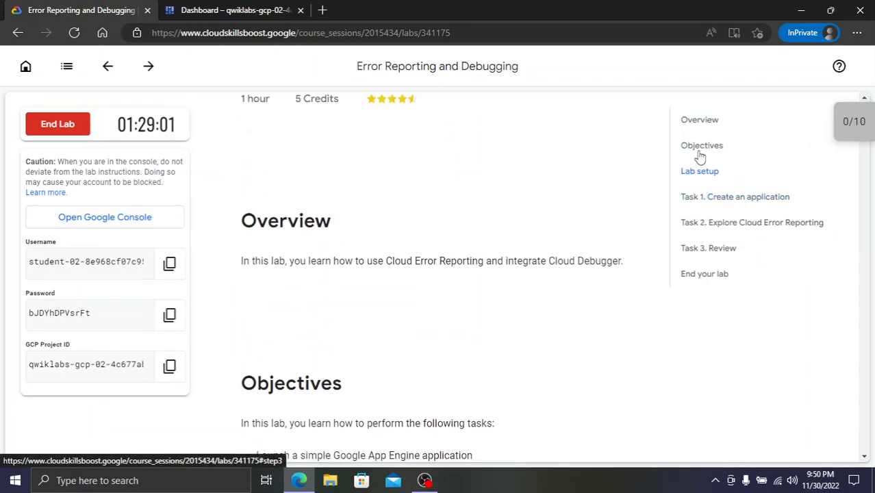
# Go to the lab's Task 1 instructions and launch Cloud Shell in the Google Cloud console, with the navigation menu collapsed
pyautogui.click(711, 200)
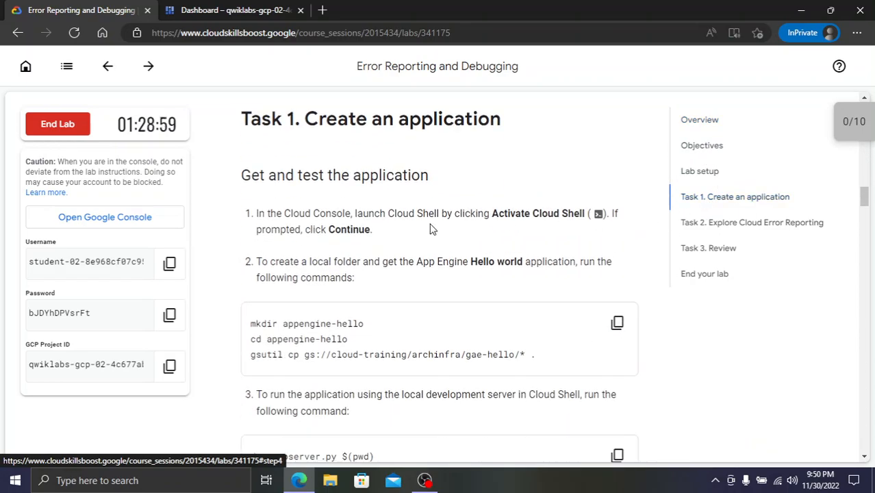
pyautogui.click(202, 8)
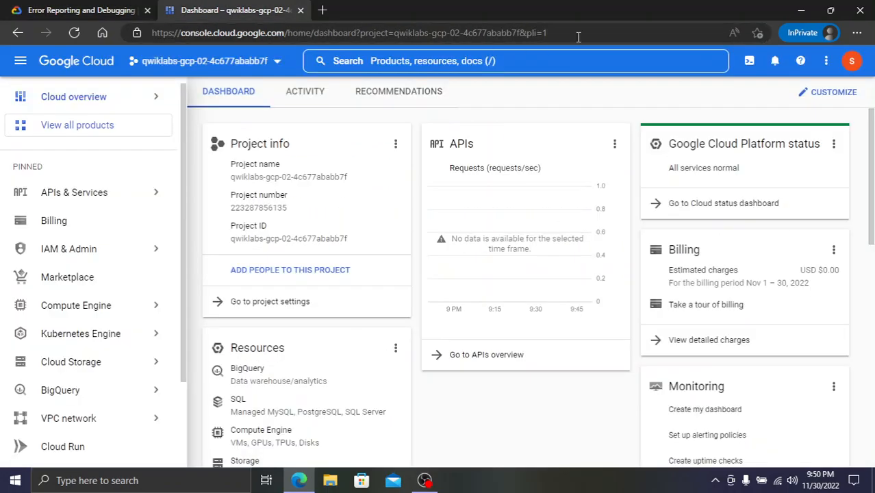
pyautogui.click(752, 67)
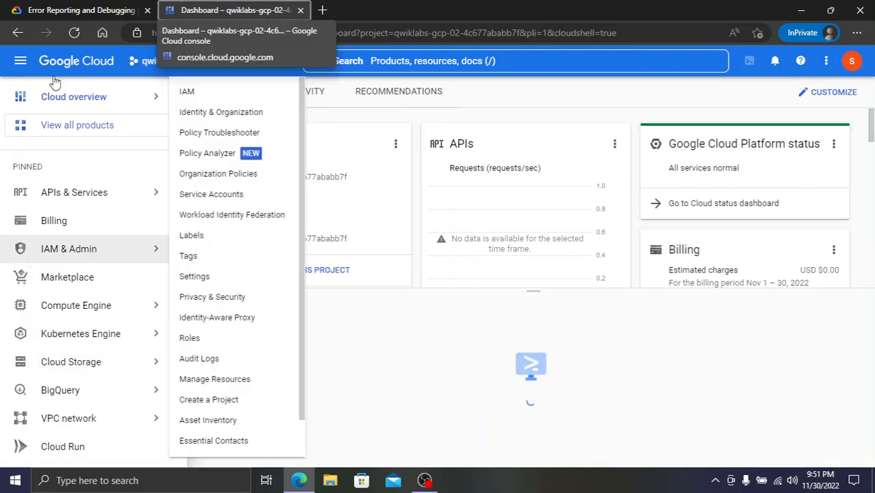
pyautogui.click(22, 63)
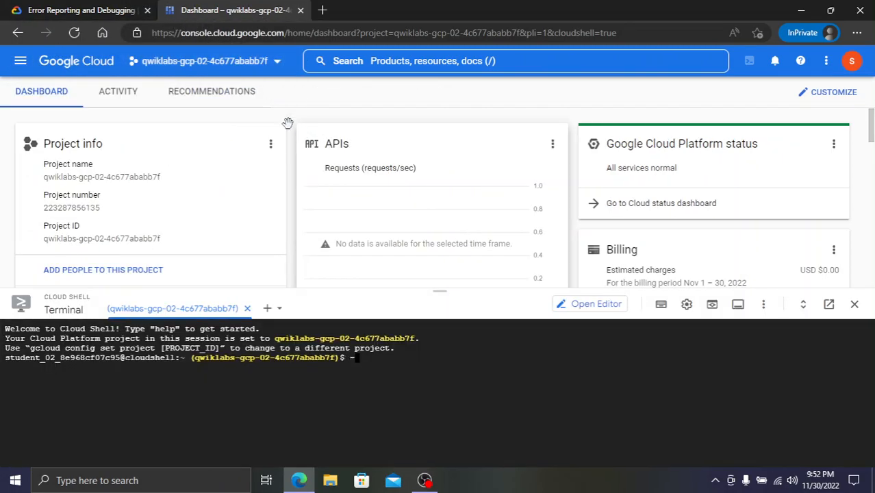
# Run the lab's commands to create the appengine-hello folder and copy gs://cloud-training/archinfra/gae-hello/* into it, authorizing Cloud Shell
pyautogui.click(96, 10)
pyautogui.scroll(2, 367, 238)
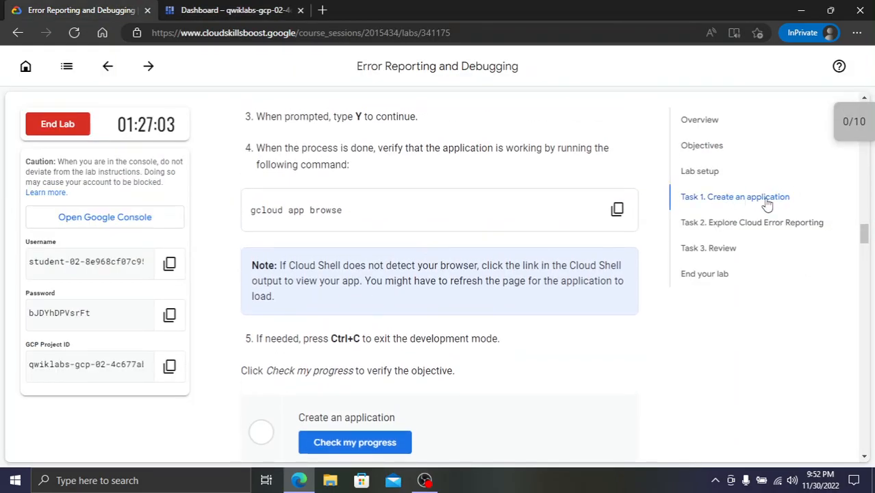
pyautogui.click(766, 198)
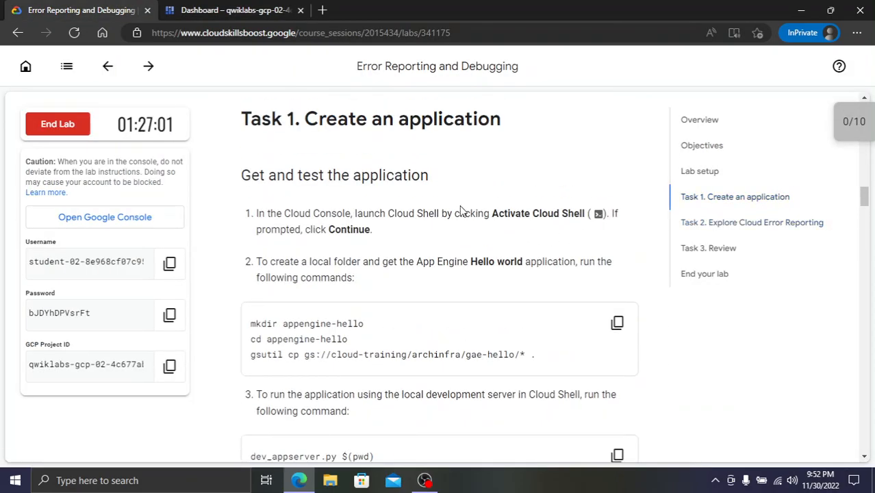
pyautogui.click(233, 10)
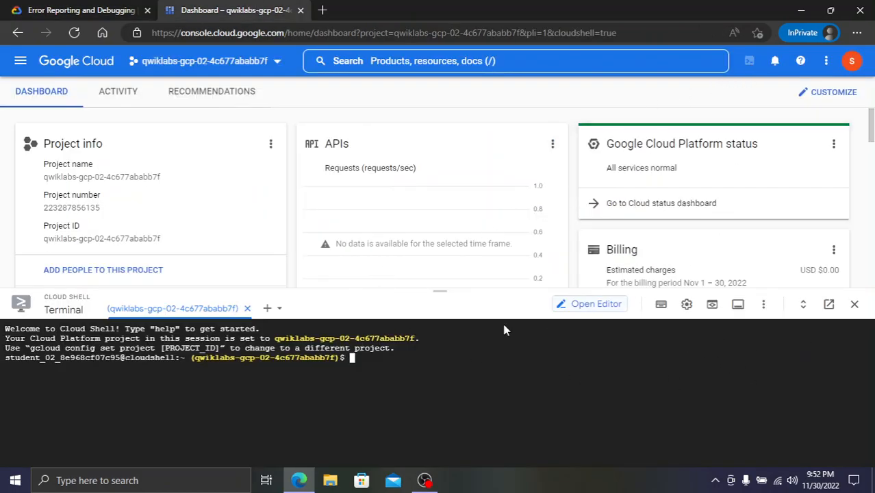
pyautogui.click(72, 10)
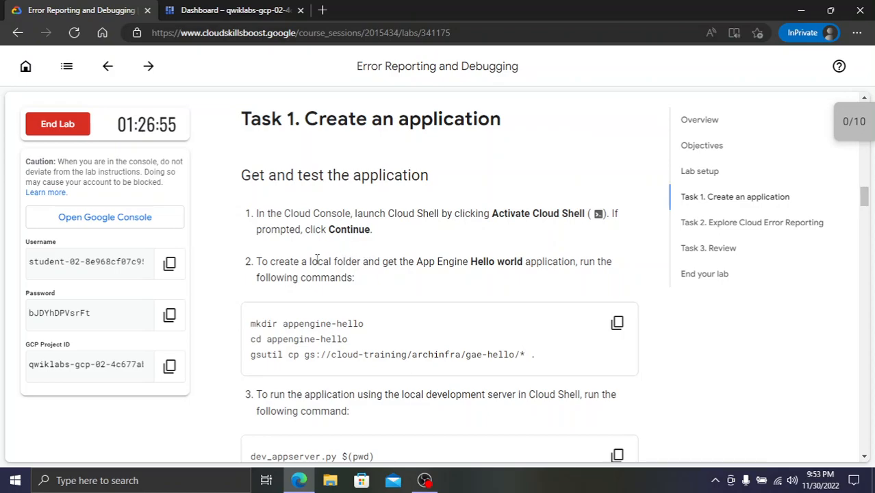
pyautogui.click(616, 322)
pyautogui.click(246, 11)
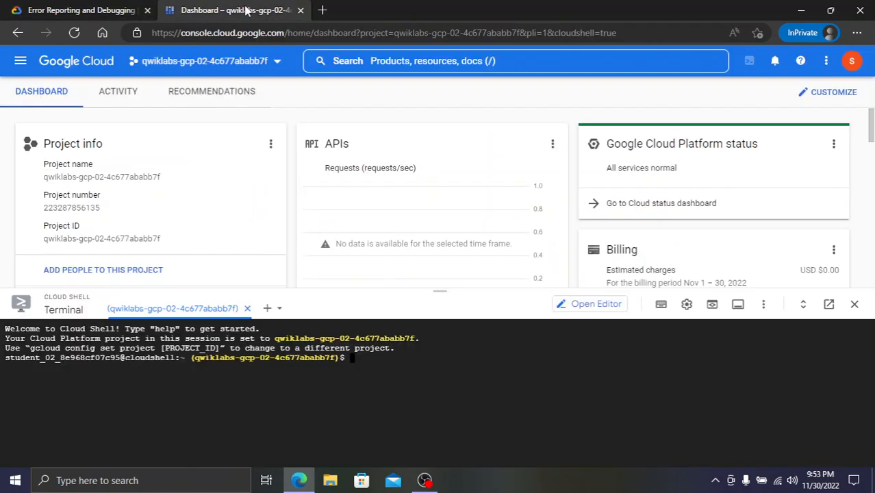
pyautogui.hotkey('ctrl', 'v')
pyautogui.press('Return')
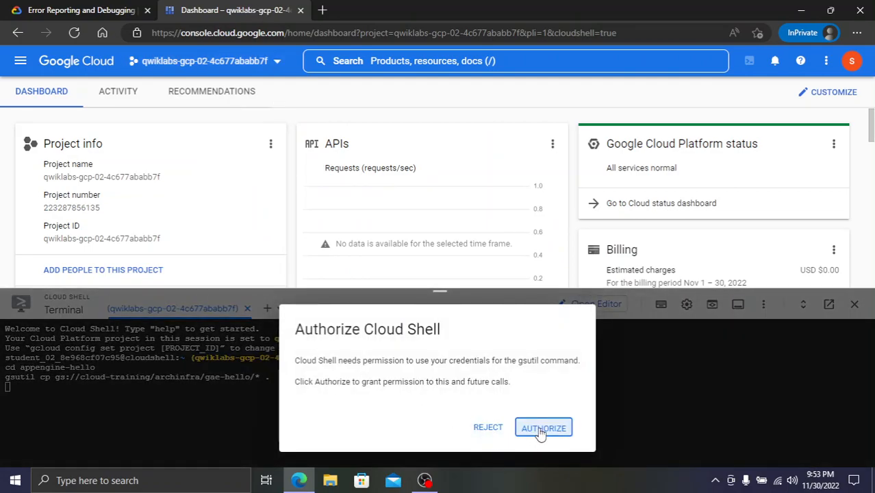
pyautogui.click(539, 427)
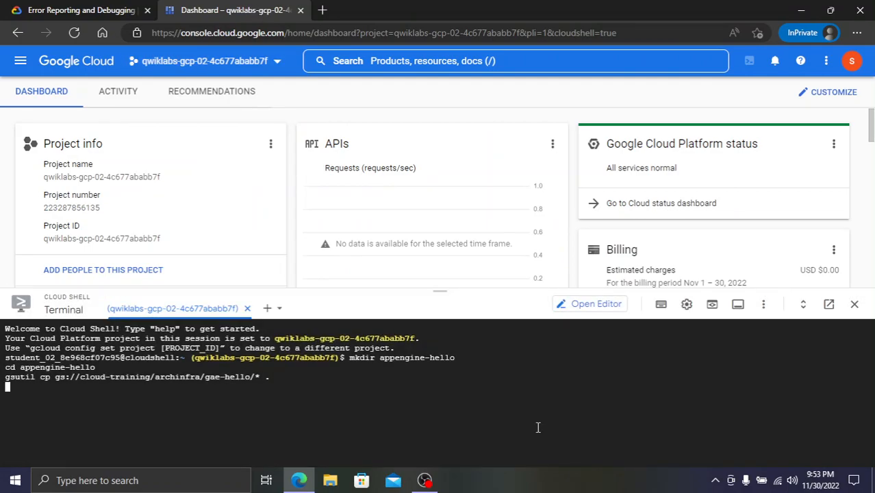
# Copy dev_appserver.py $(pwd) from the lab instructions and run it in Cloud Shell to start the local development server
pyautogui.click(24, 10)
pyautogui.scroll(-3, 454, 287)
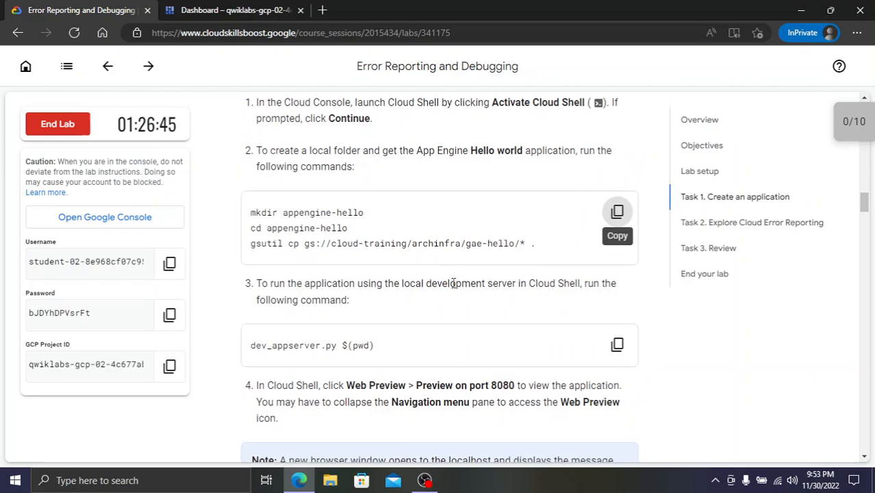
pyautogui.click(617, 289)
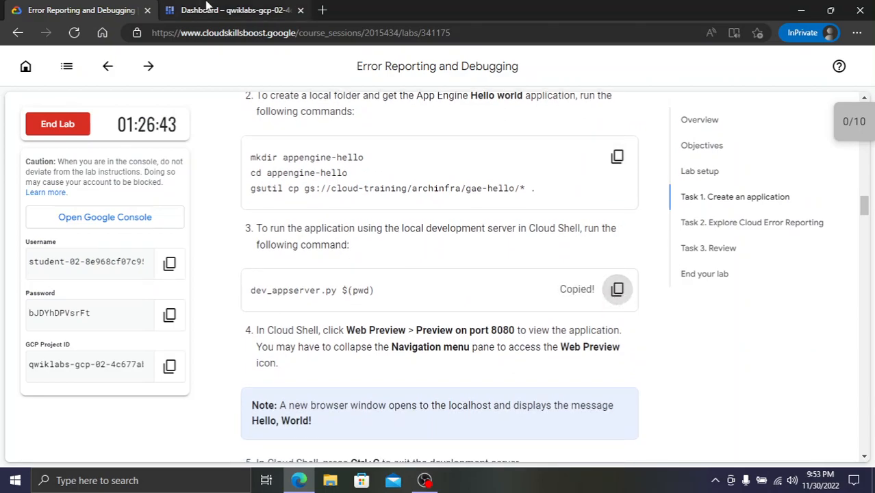
pyautogui.click(217, 6)
pyautogui.hotkey('ctrl', 'v')
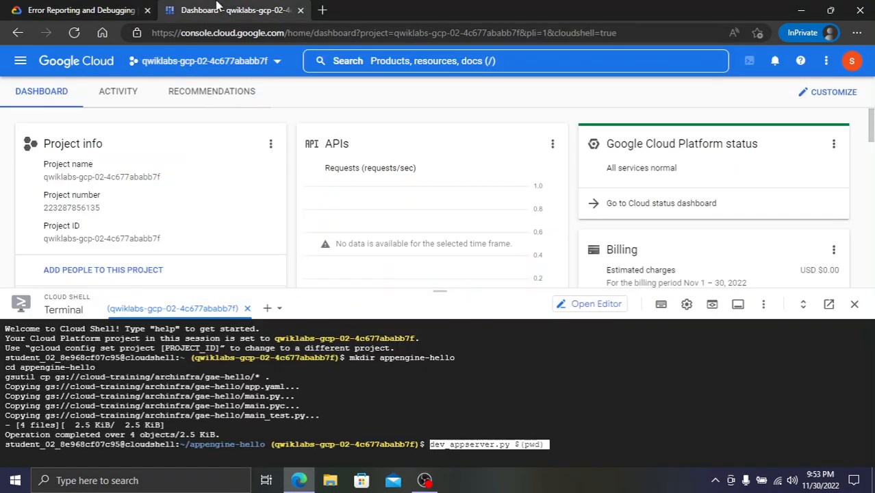
pyautogui.press('Return')
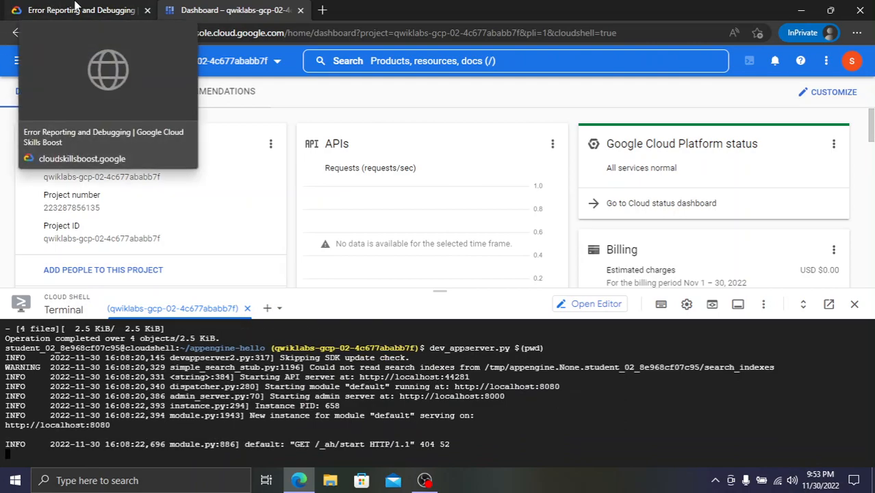
# Read the lab's preview and exit instructions, and stop the development server running in Cloud Shell
pyautogui.click(50, 8)
pyautogui.scroll(-2, 285, 212)
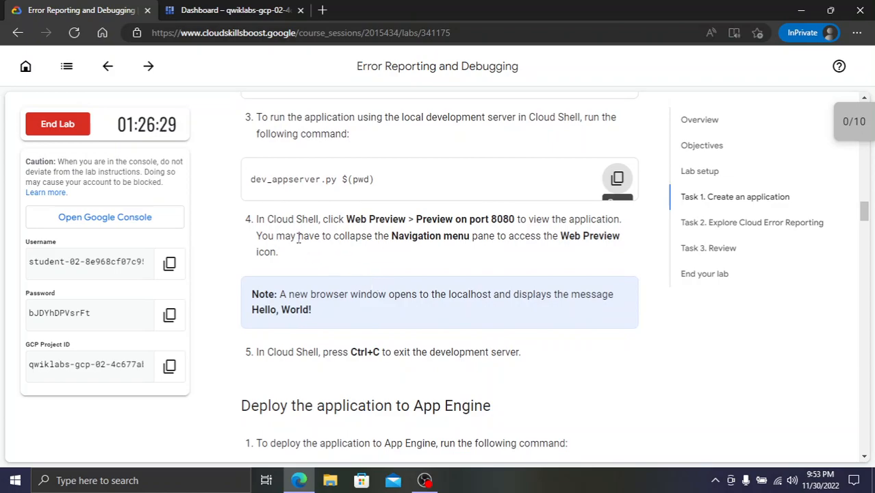
pyautogui.scroll(-2, 444, 291)
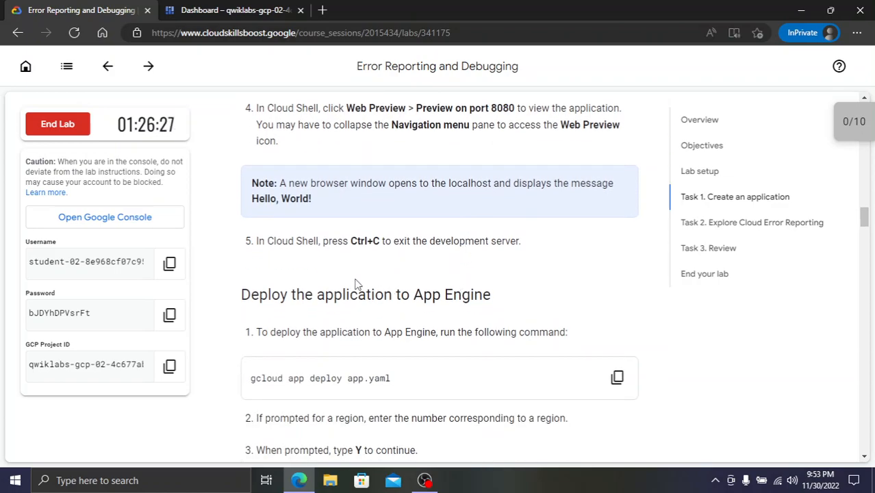
pyautogui.click(214, 9)
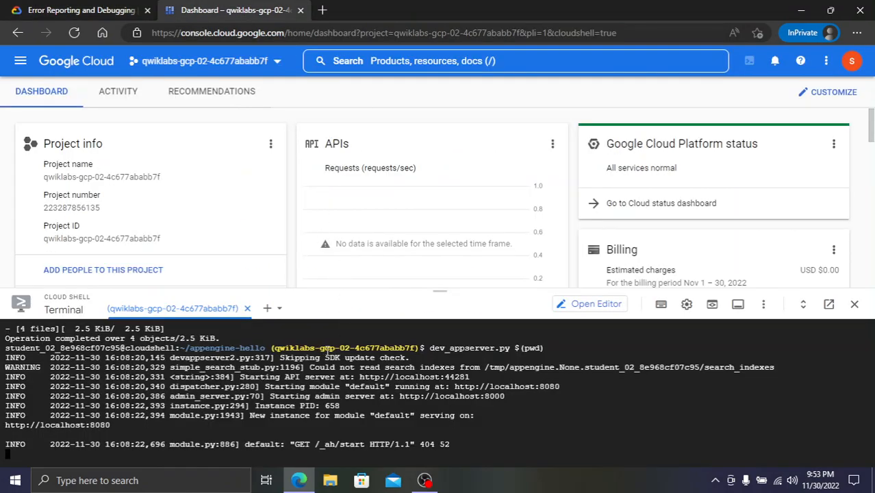
pyautogui.click(52, 8)
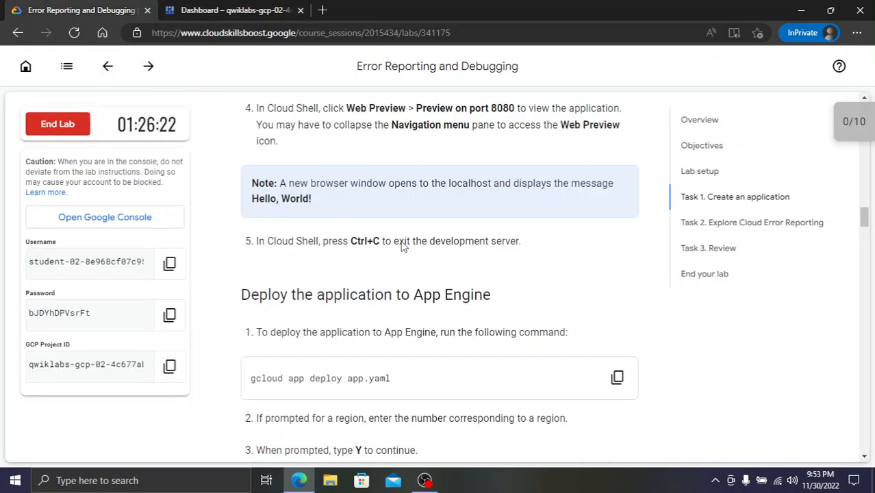
pyautogui.click(269, 9)
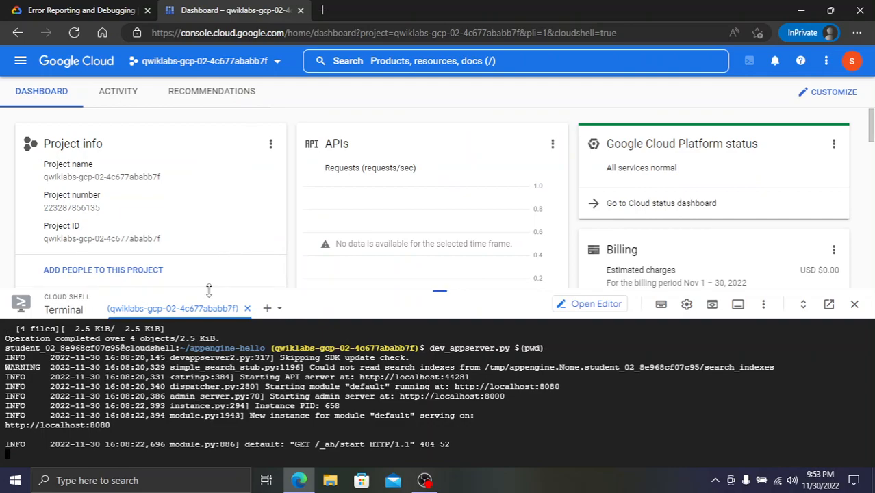
pyautogui.hotkey('ctrl', 'c')
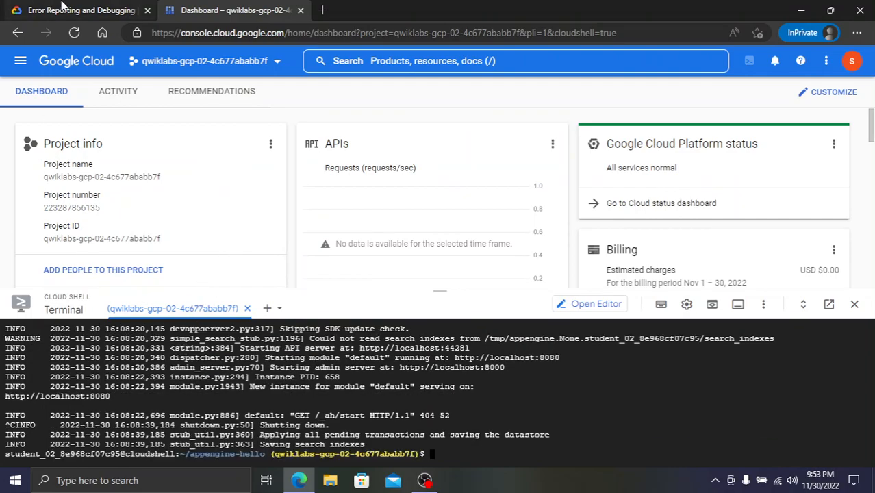
# Copy the deployment command from the lab instructions and run gcloud app deploy app.yaml in Cloud Shell
pyautogui.click(63, 8)
pyautogui.scroll(-2, 549, 302)
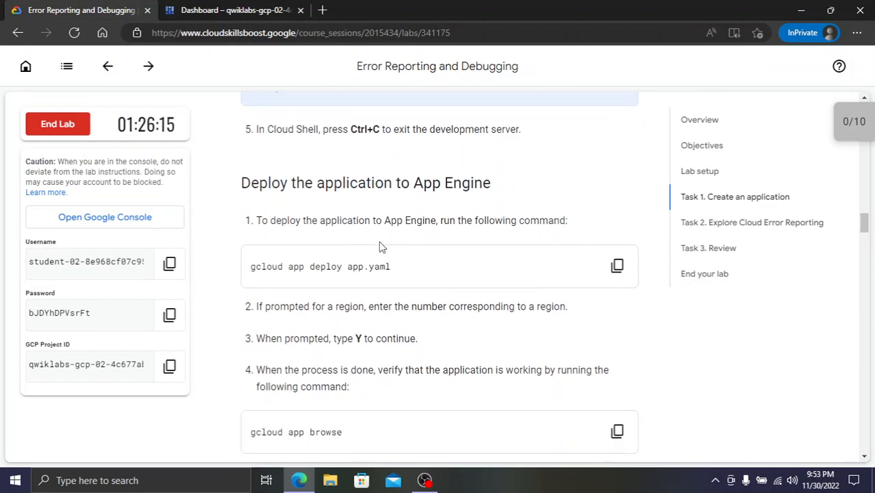
pyautogui.scroll(-1, 560, 255)
pyautogui.click(617, 211)
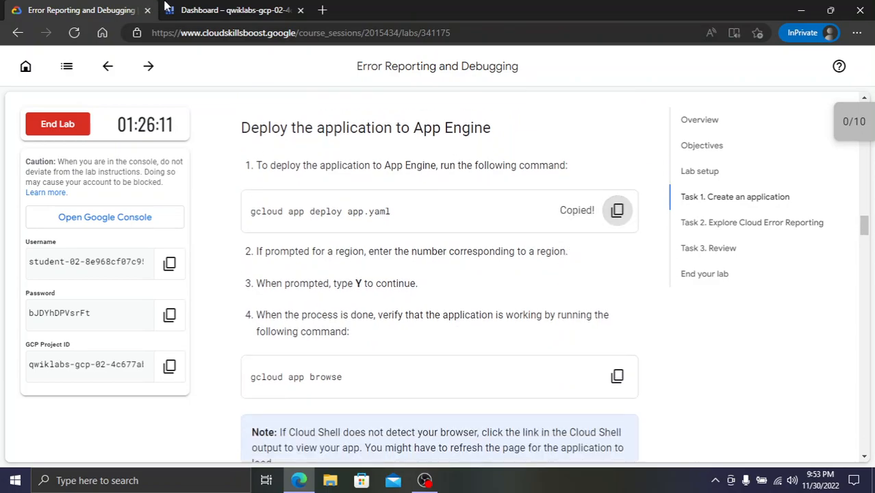
pyautogui.click(203, 10)
pyautogui.hotkey('ctrl', 'v')
pyautogui.press('Return')
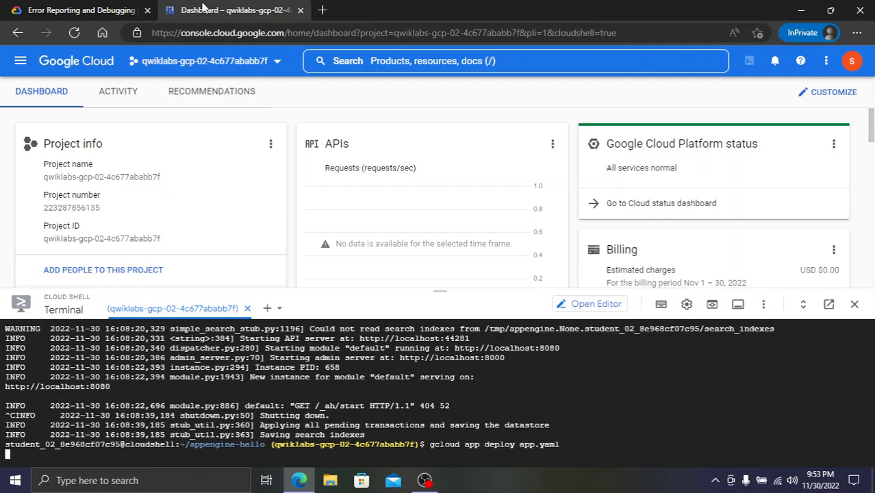
# Check the lab's region instruction and choose region 10, us-central, for the App Engine application
pyautogui.click(86, 8)
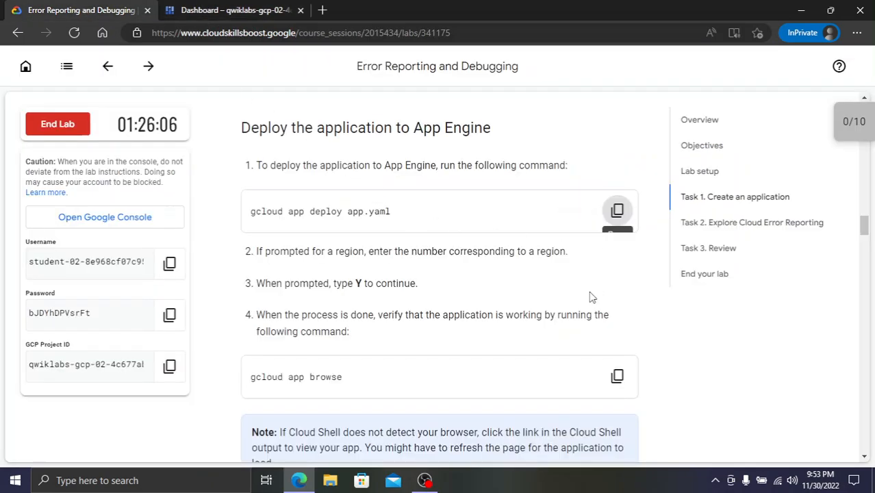
pyautogui.click(212, 9)
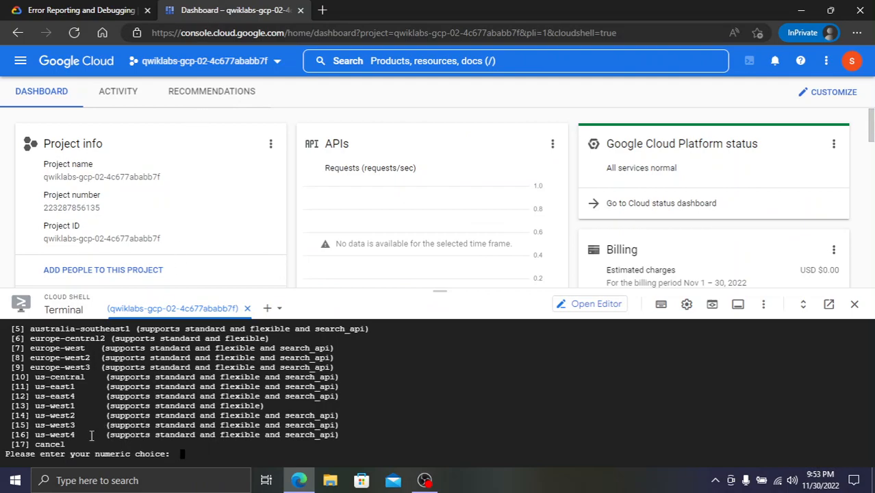
pyautogui.click(27, 5)
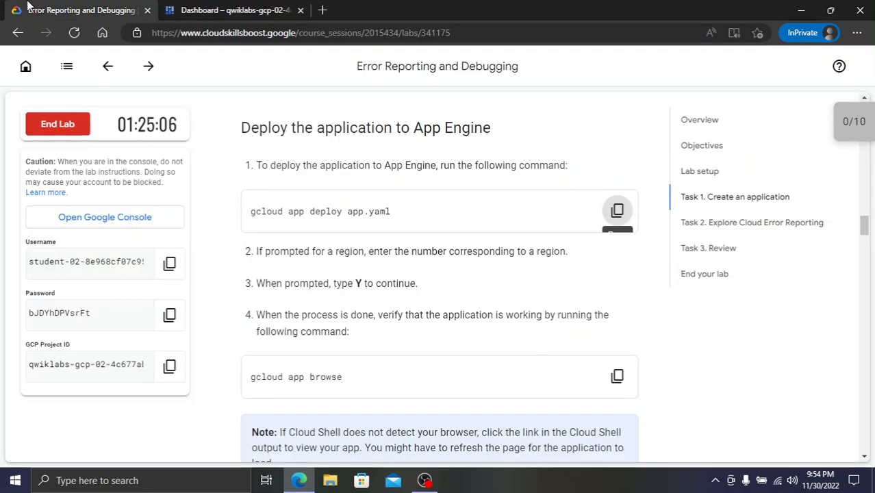
pyautogui.click(208, 7)
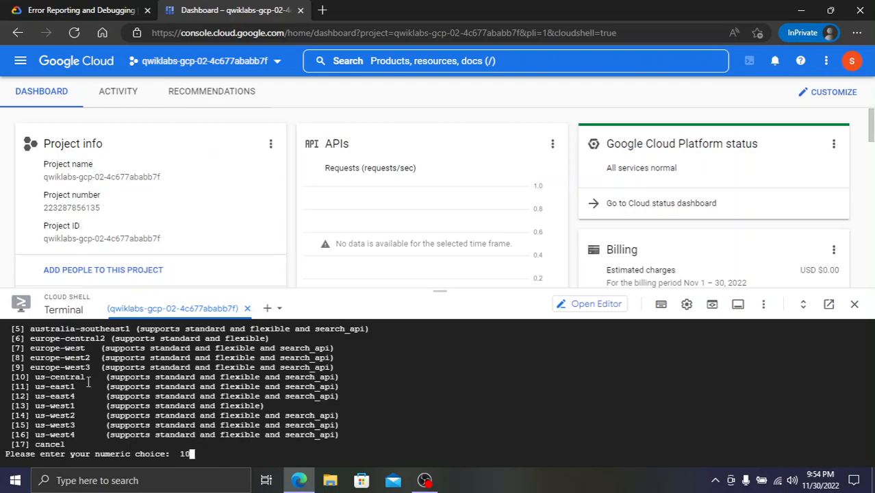
pyautogui.press('Return')
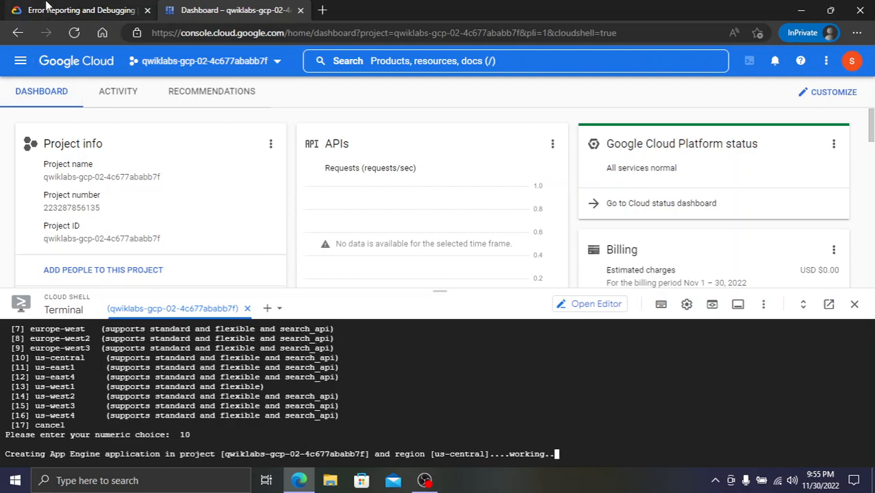
# Copy the gcloud app browse command from the lab instructions and confirm the App Engine deployment in Cloud Shell with y
pyautogui.click(52, 9)
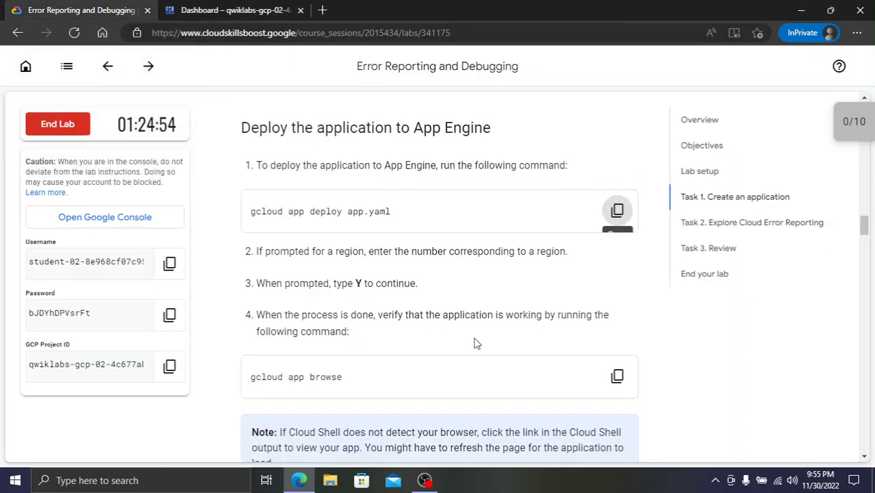
pyautogui.scroll(-1, 477, 344)
pyautogui.click(617, 264)
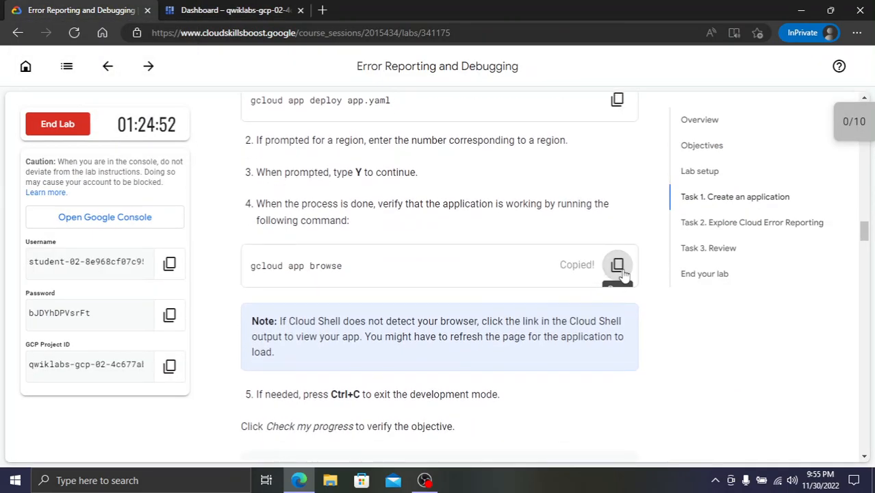
pyautogui.click(274, 10)
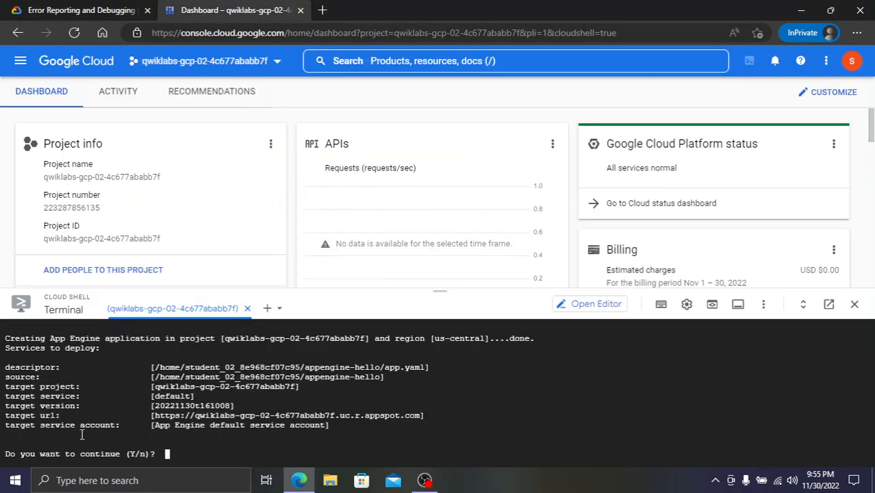
pyautogui.press('Return')
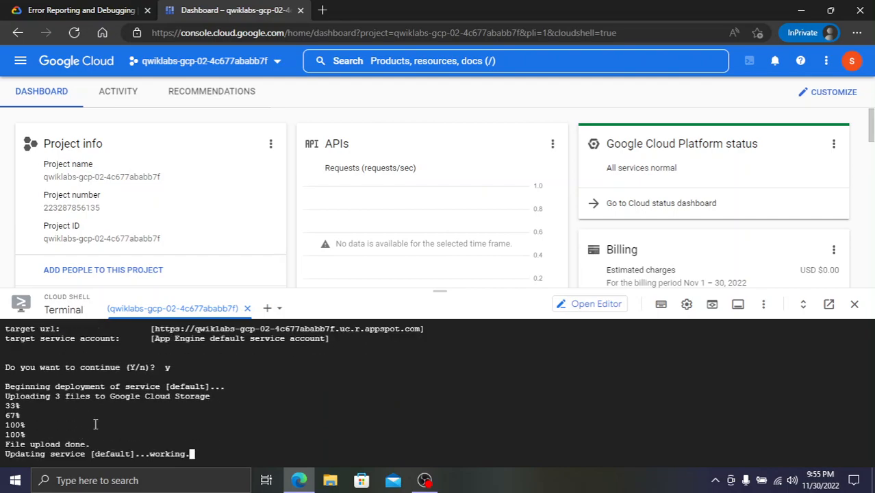
pyautogui.click(94, 8)
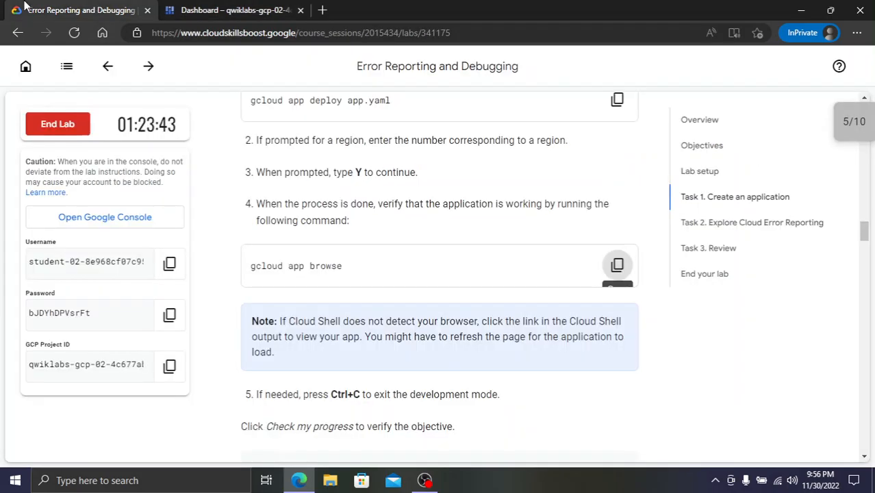
pyautogui.click(194, 8)
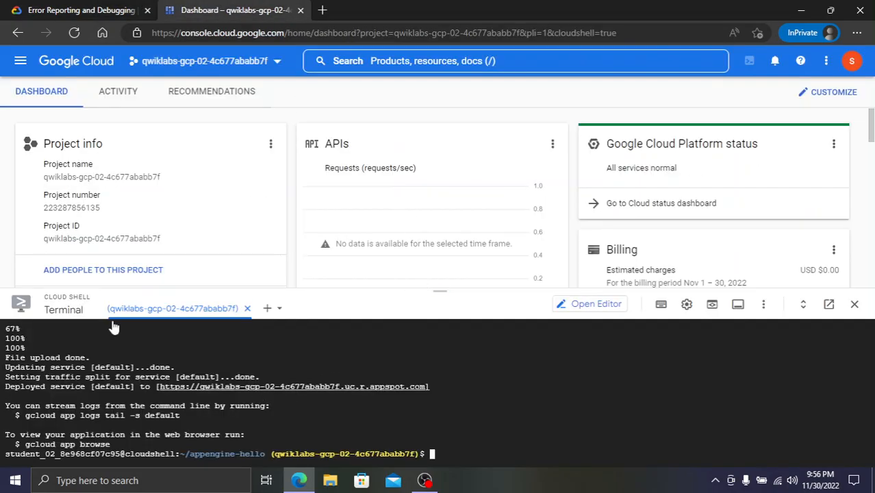
# Run gcloud app browse in Cloud Shell, open the deployed app's link to check its page, and close the page again
pyautogui.click(36, 7)
pyautogui.click(617, 264)
pyautogui.click(231, 7)
pyautogui.hotkey('ctrl', 'v')
pyautogui.press('Return')
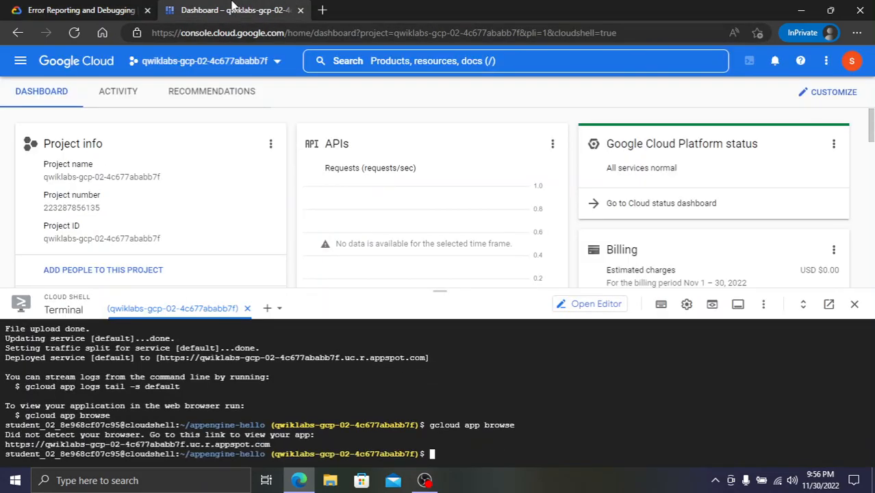
pyautogui.click(210, 444)
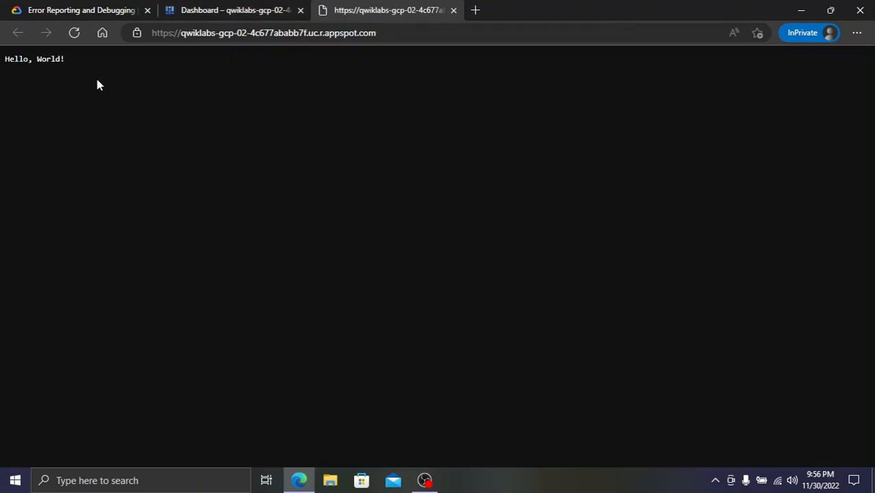
pyautogui.moveTo(96, 86); pyautogui.dragTo(2, 55)
pyautogui.click(28, 70)
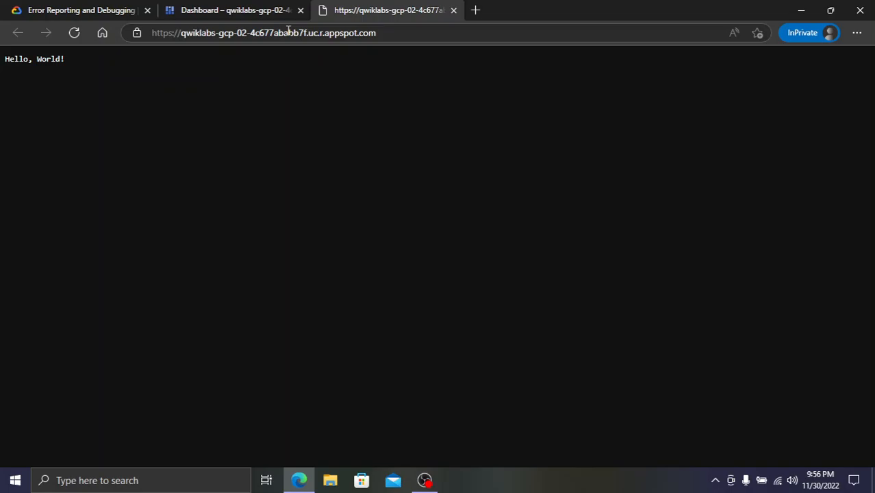
pyautogui.hotkey('ctrl', 'w')
# Return to the lab instructions and check progress on the "Create an application" objective
pyautogui.hotkey('ctrl', 'shift', 'Tab')
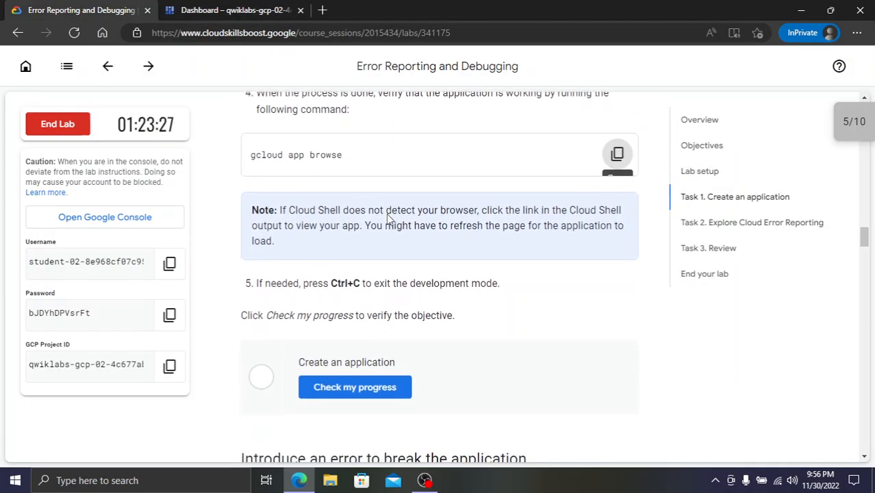
pyautogui.scroll(-3, 387, 218)
pyautogui.click(379, 275)
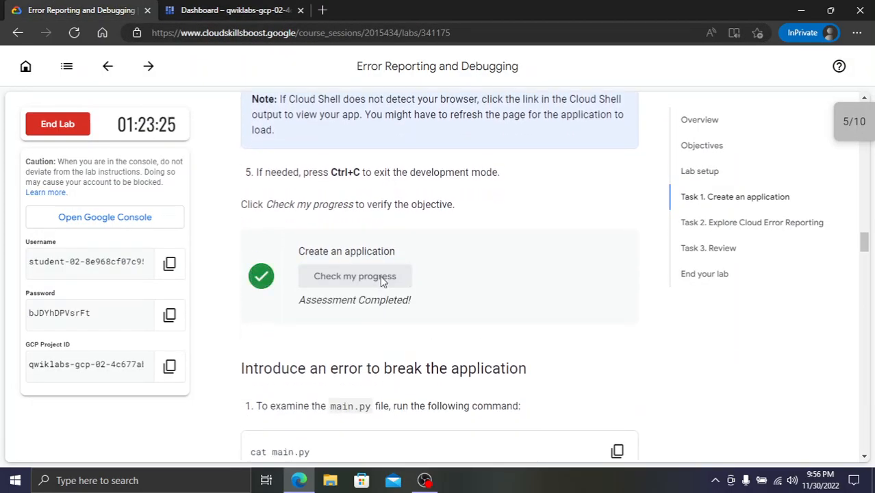
# Review the lab's checkpoint list and check progress on "Introduce an error to break the application"
pyautogui.click(870, 130)
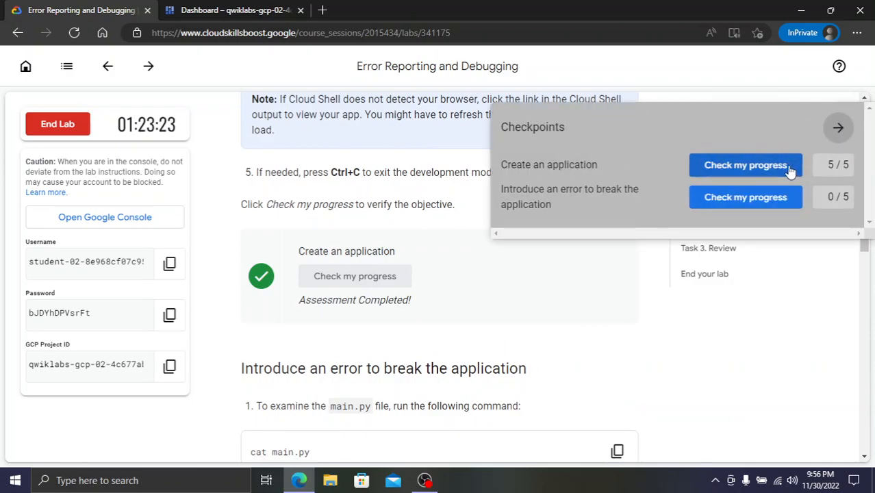
pyautogui.click(778, 198)
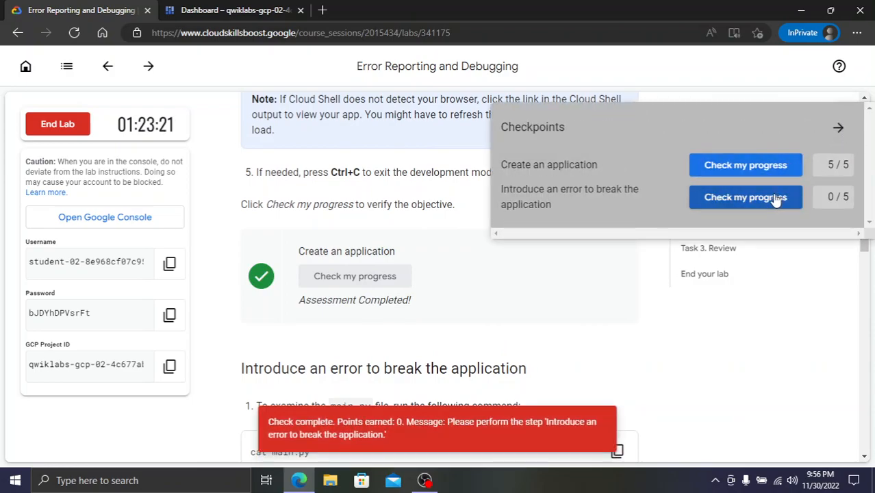
pyautogui.click(838, 127)
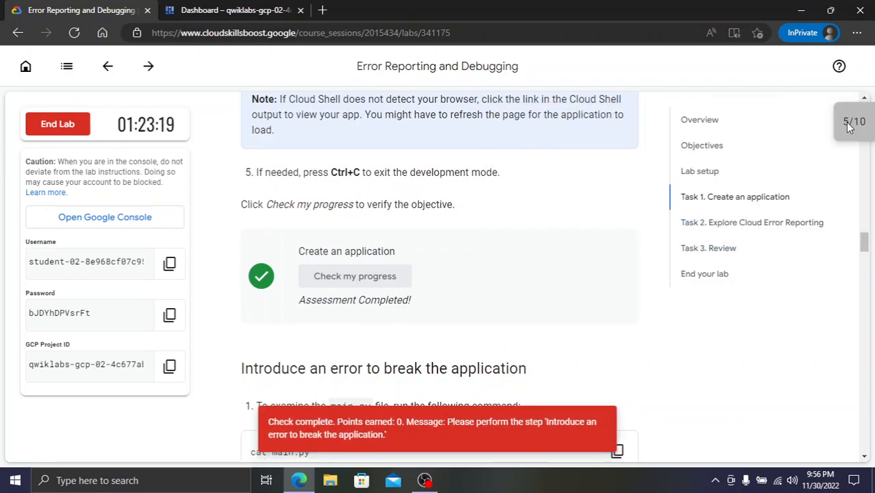
pyautogui.click(860, 123)
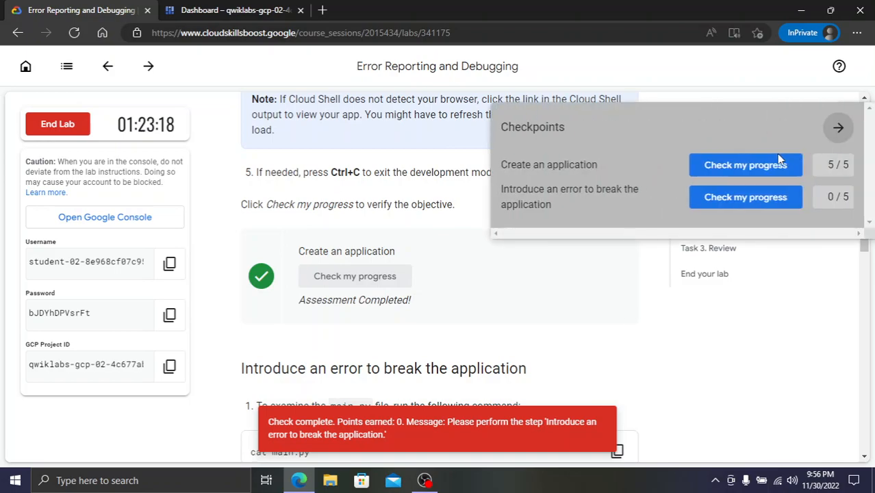
pyautogui.click(831, 139)
# Copy the cat main.py command from the lab instructions and run it in Cloud Shell to examine the file
pyautogui.scroll(-2, 400, 251)
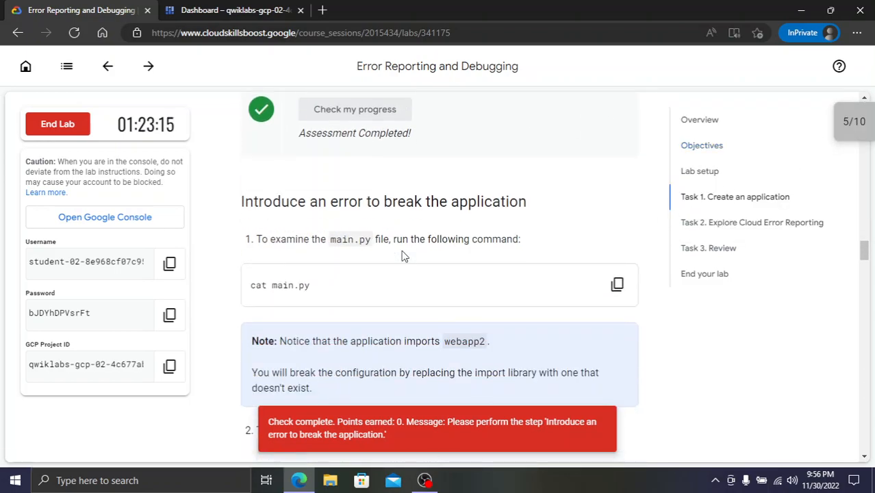
pyautogui.scroll(-1, 527, 258)
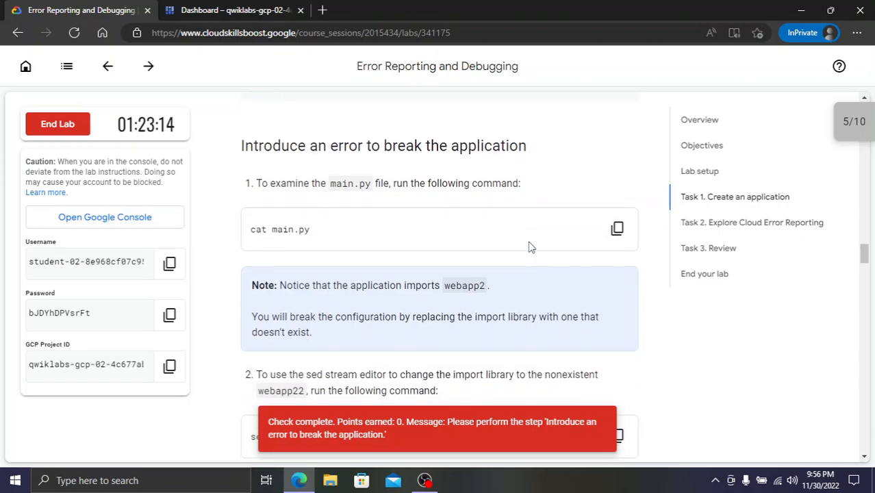
pyautogui.click(617, 228)
pyautogui.click(231, 10)
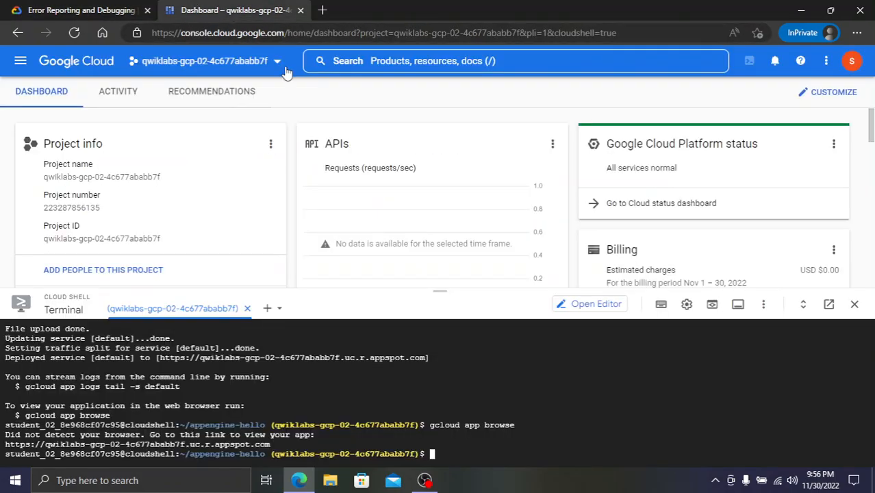
pyautogui.hotkey('ctrl', 'v')
pyautogui.press('Return')
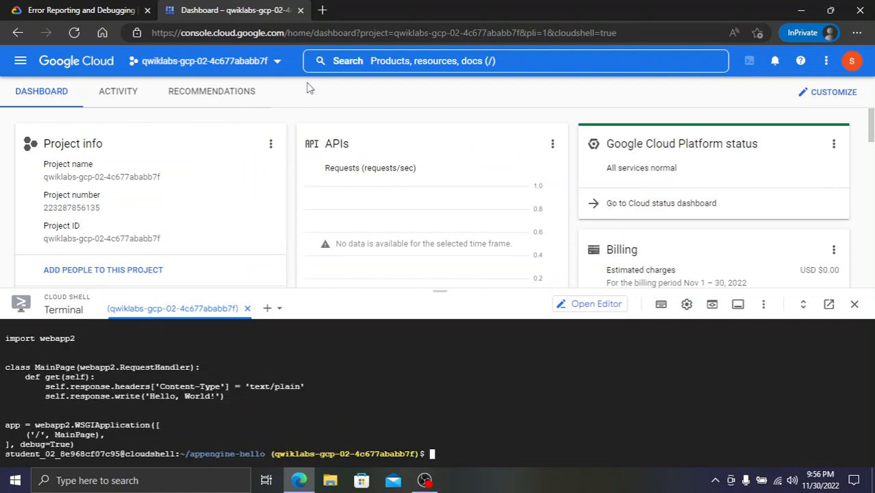
# Replace webapp2 with webapp22 in main.py by running the lab's sed -i -e 's/webapp2/webapp22/' main.py command in Cloud Shell
pyautogui.click(76, 11)
pyautogui.scroll(-3, 390, 300)
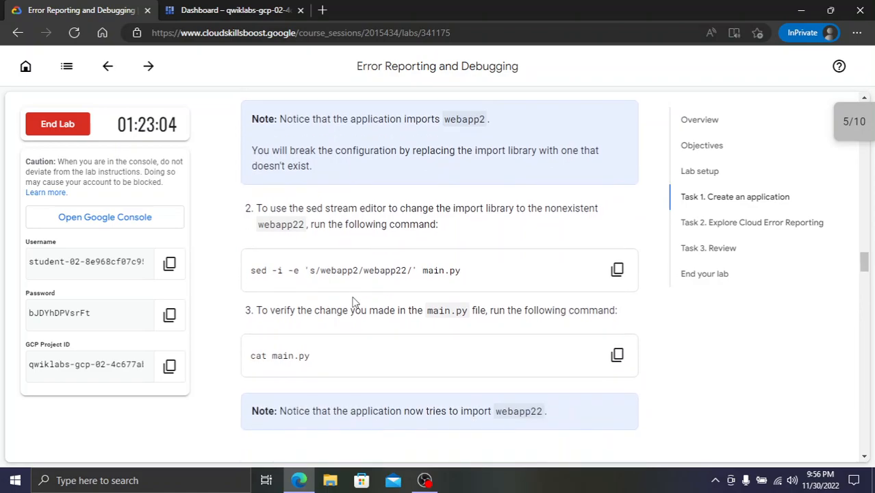
pyautogui.click(617, 269)
pyautogui.click(245, 8)
pyautogui.hotkey('ctrl', 'v')
pyautogui.press('Return')
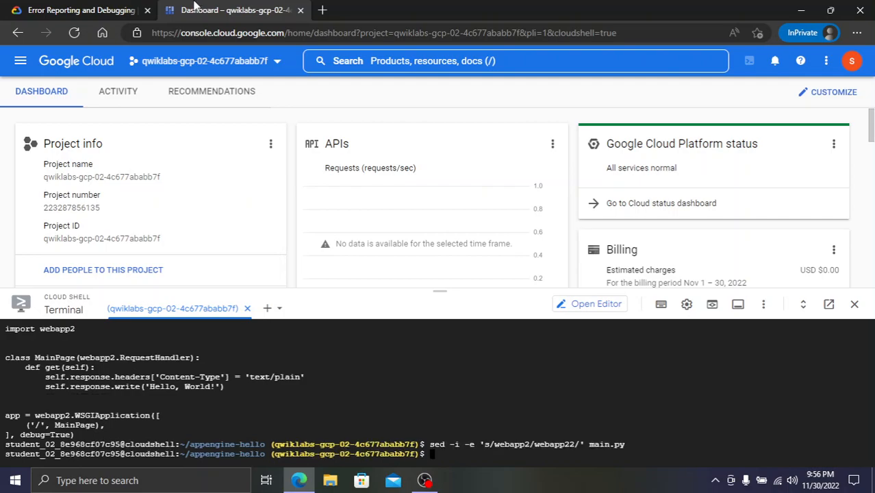
# Run the lab's second cat main.py command in Cloud Shell to verify the changed import library
pyautogui.click(16, 10)
pyautogui.scroll(-1, 616, 325)
pyautogui.click(616, 299)
pyautogui.click(283, 9)
pyautogui.hotkey('ctrl', 'v')
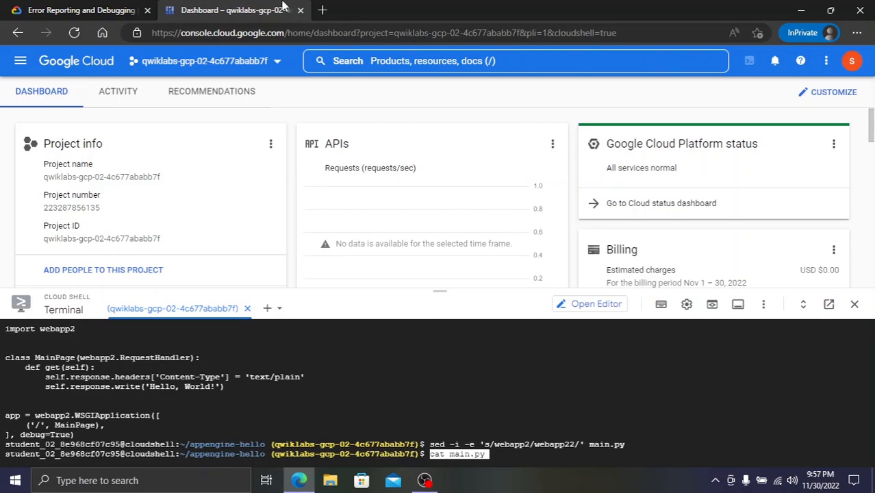
pyautogui.press('Return')
# Copy the re-deployment command from the lab instructions and run gcloud app deploy app.yaml --quiet in Cloud Shell
pyautogui.click(137, 8)
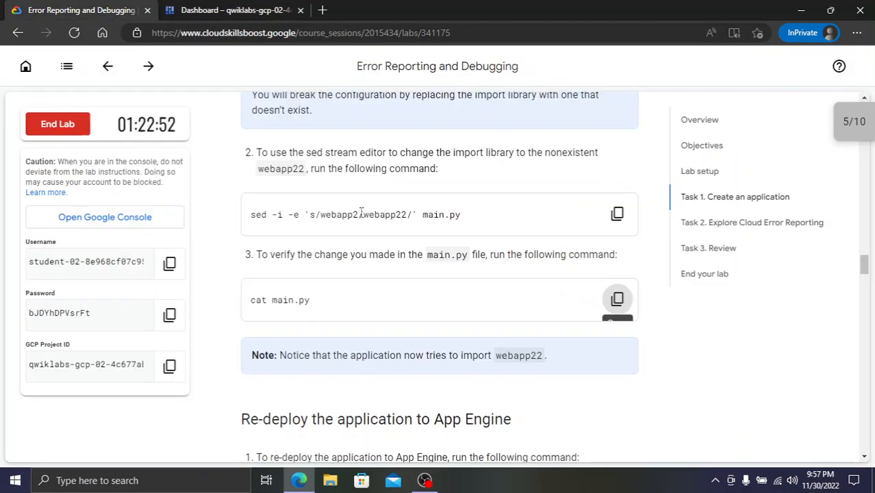
pyautogui.scroll(-2, 383, 240)
pyautogui.scroll(-1, 547, 346)
pyautogui.scroll(-2, 546, 348)
pyautogui.click(617, 225)
pyautogui.click(231, 9)
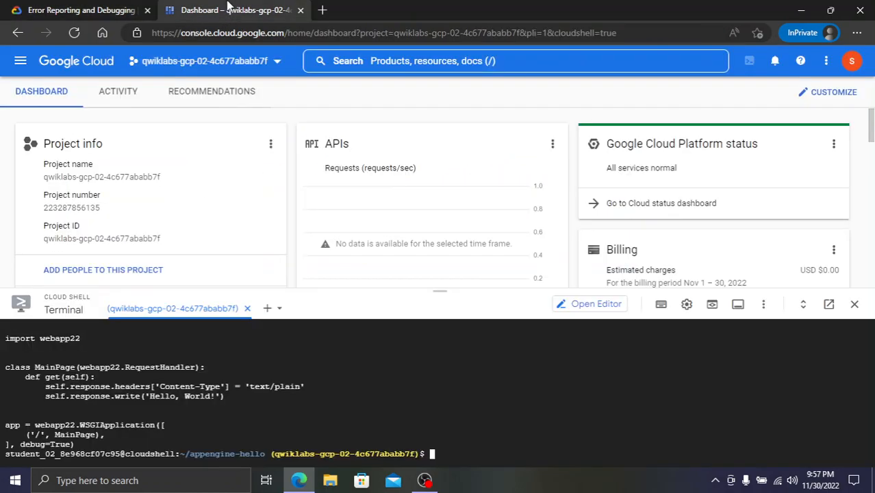
pyautogui.hotkey('ctrl', 'v')
pyautogui.press('Return')
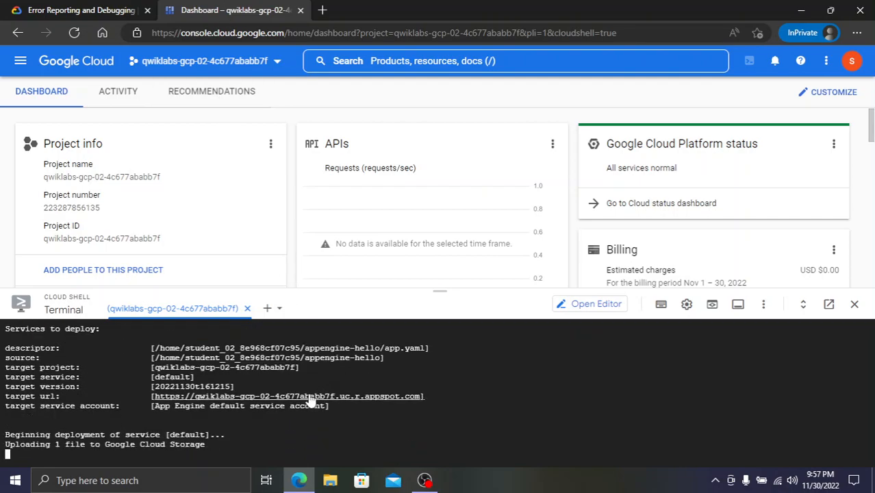
# Read the lab's note on verifying the broken application and monitor the re-deployment in Cloud Shell
pyautogui.click(54, 10)
pyautogui.scroll(-1, 518, 258)
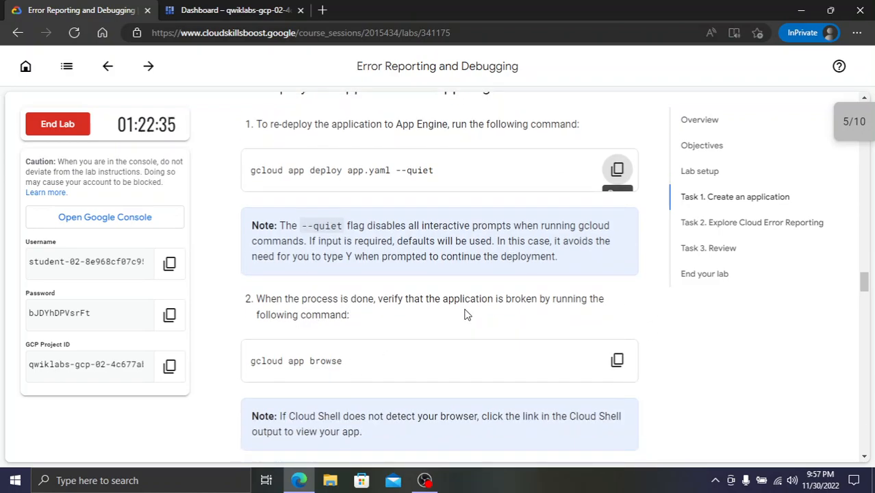
pyautogui.click(188, 8)
pyautogui.click(63, 8)
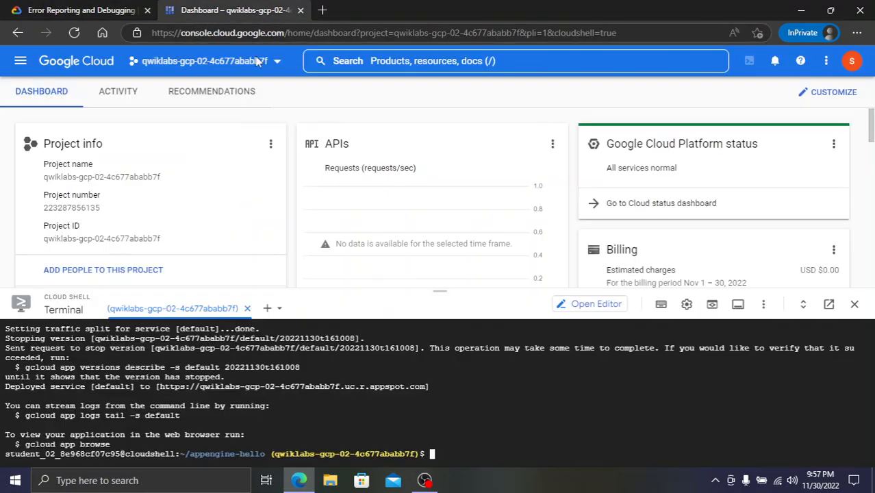
pyautogui.click(170, 9)
# Run the lab's gcloud app browse command in Cloud Shell and open the re-deployed app's link to verify that it is broken
pyautogui.click(26, 7)
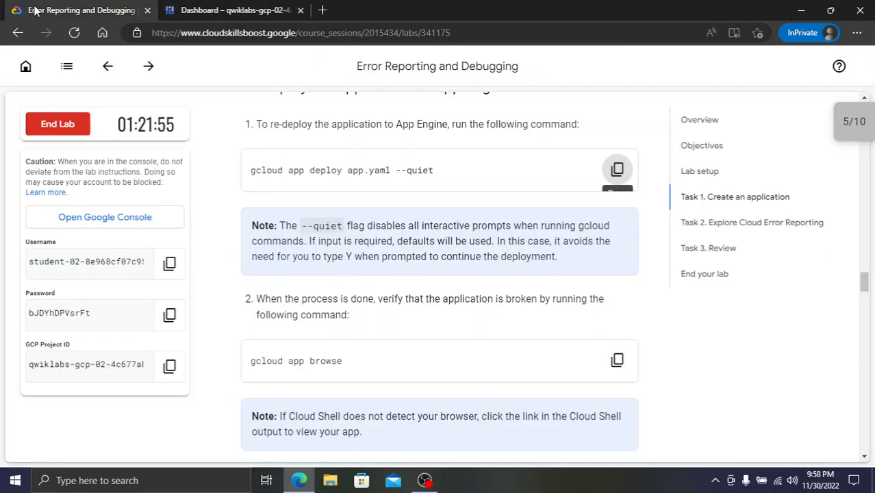
pyautogui.scroll(-1, 627, 295)
pyautogui.click(617, 303)
pyautogui.click(233, 10)
pyautogui.hotkey('ctrl', 'v')
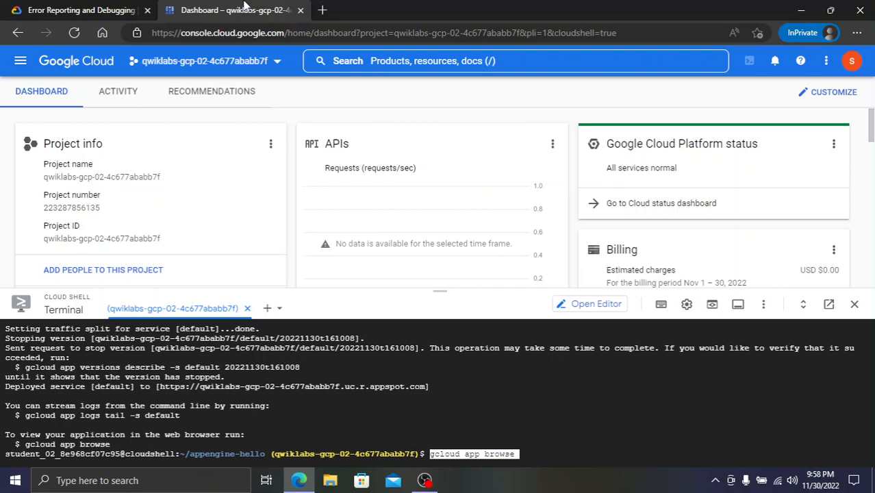
pyautogui.press('Return')
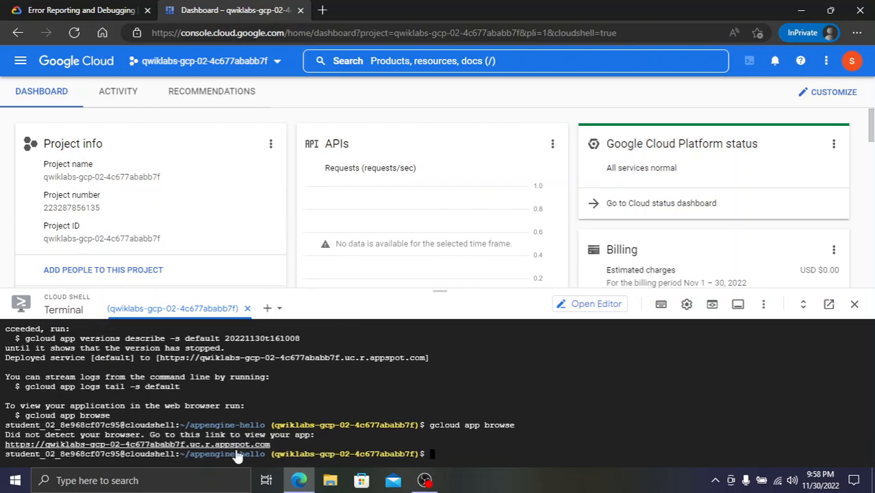
pyautogui.click(236, 444)
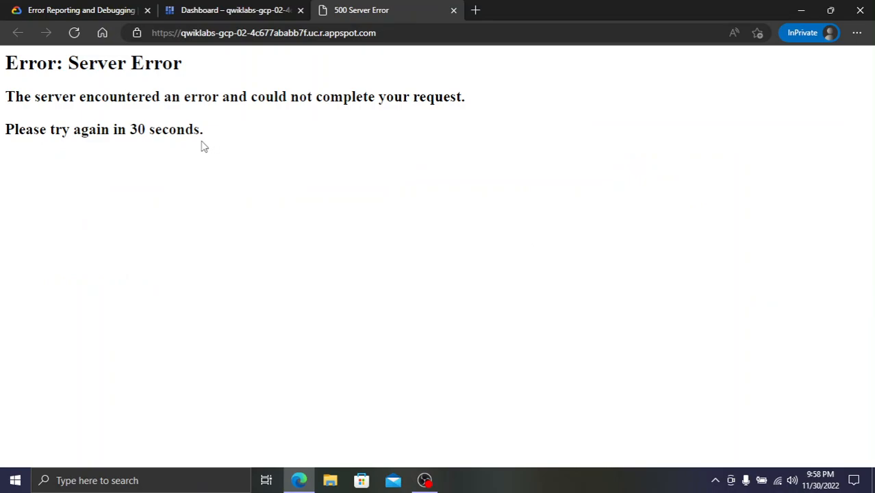
pyautogui.moveTo(209, 146); pyautogui.dragTo(2, 81)
pyautogui.hotkey('ctrl', 'w')
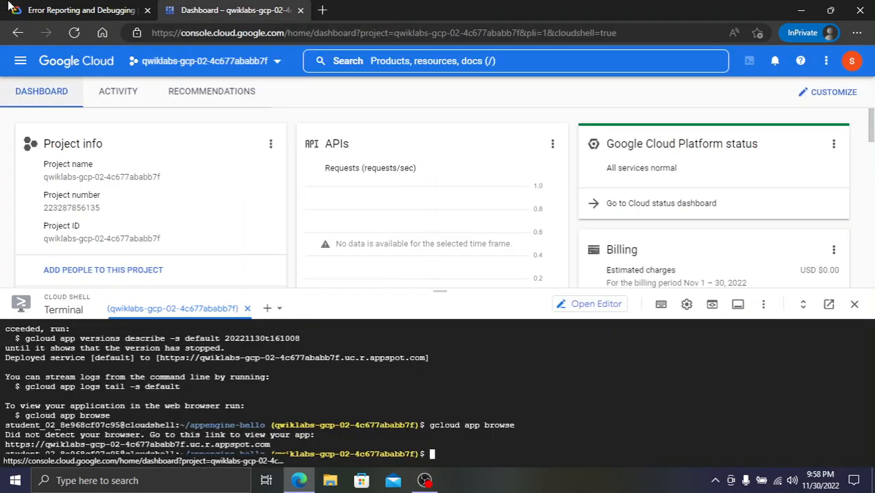
# Go to the lab's "Introduce an error to break the application" objective and check its progress
pyautogui.click(75, 9)
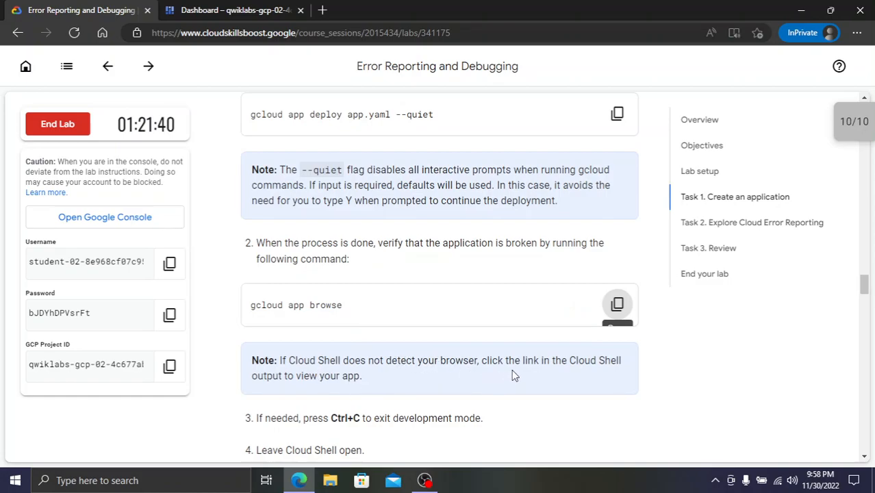
pyautogui.scroll(-7, 399, 354)
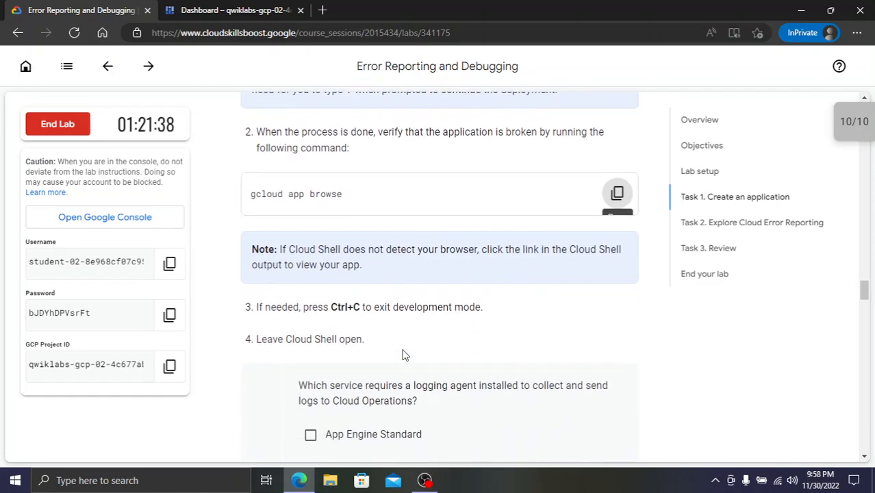
pyautogui.click(402, 357)
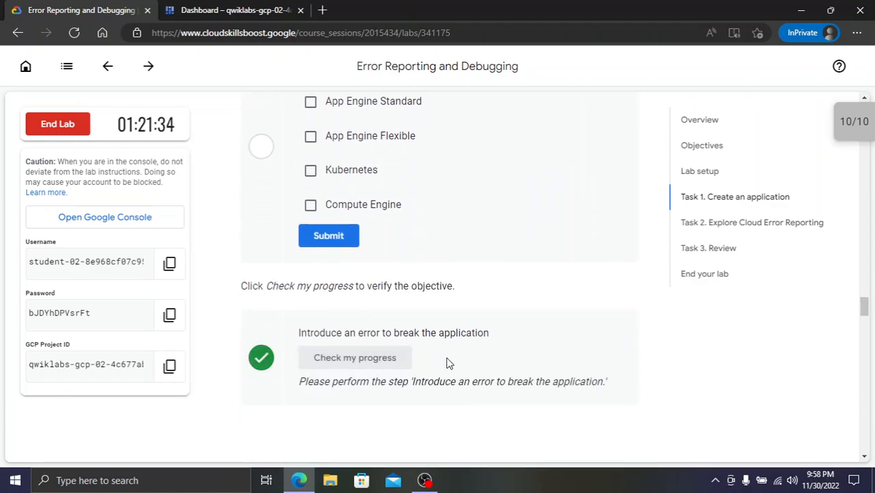
# End the lab with confirmation and sign out of the student account in the Google Cloud console
pyautogui.click(69, 136)
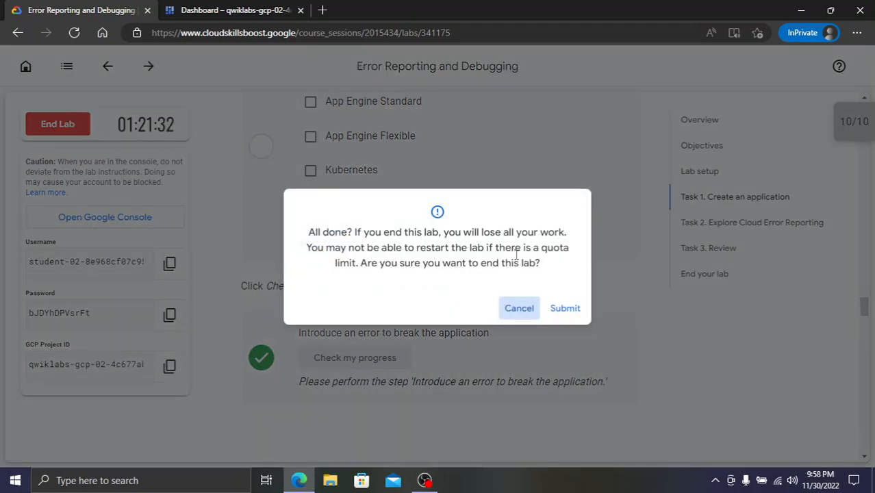
pyautogui.click(565, 310)
pyautogui.click(226, 9)
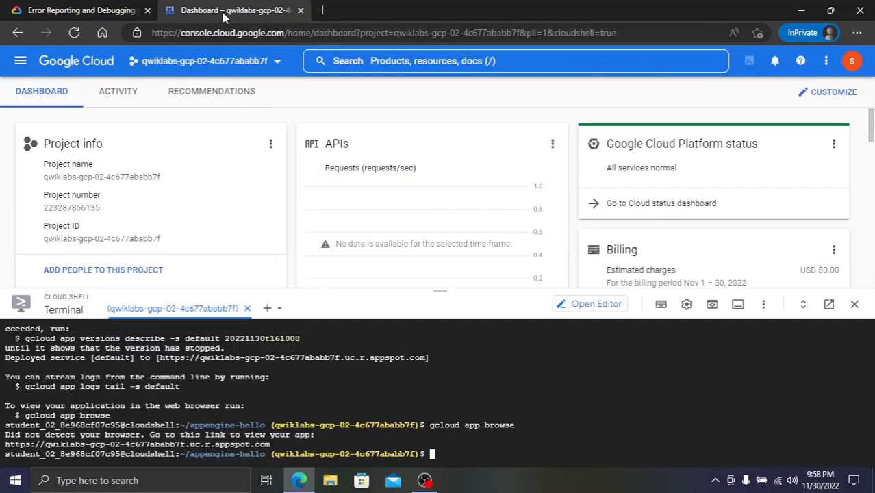
pyautogui.click(851, 61)
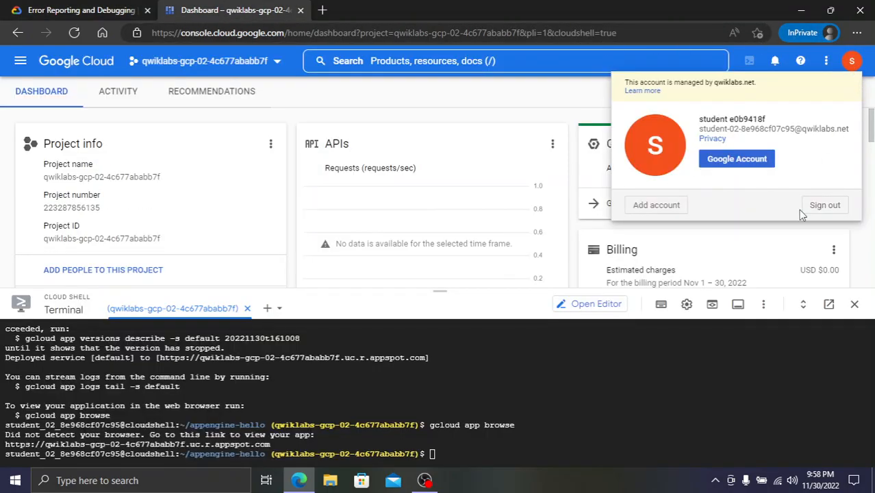
pyautogui.click(824, 205)
pyautogui.click(500, 106)
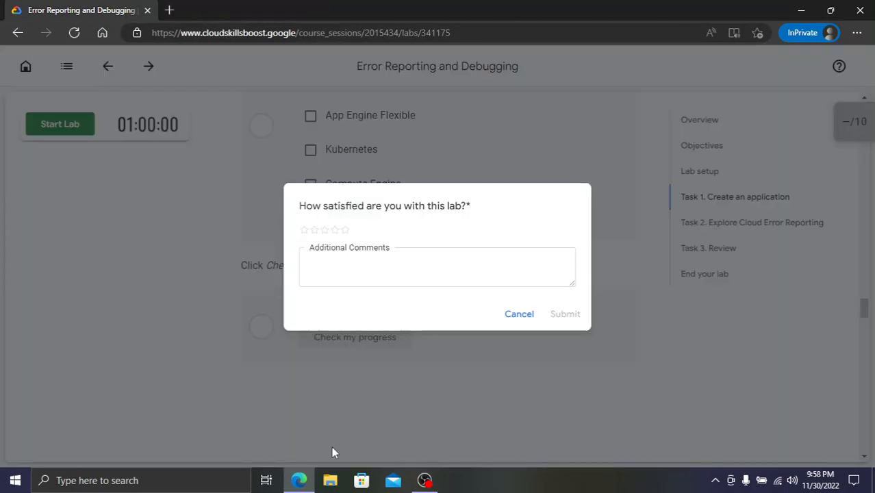
# Submit a five-star rating for the lab and return to the course home page
pyautogui.click(345, 231)
pyautogui.click(580, 316)
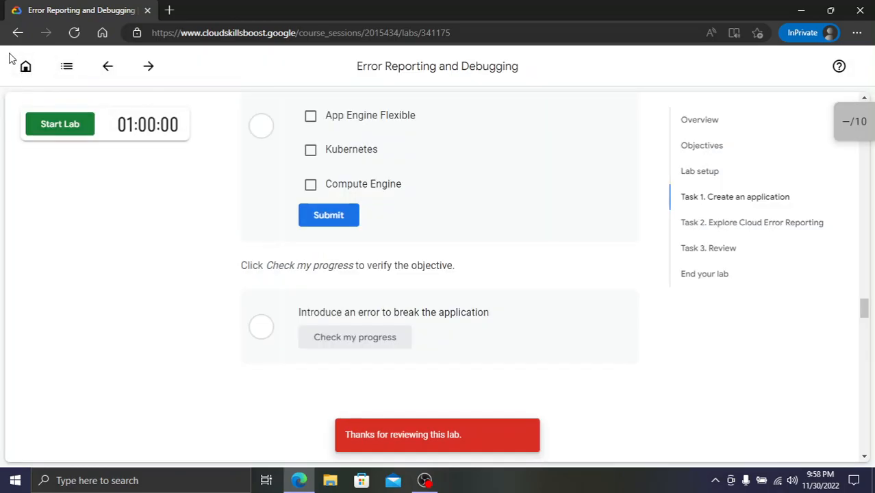
pyautogui.click(26, 66)
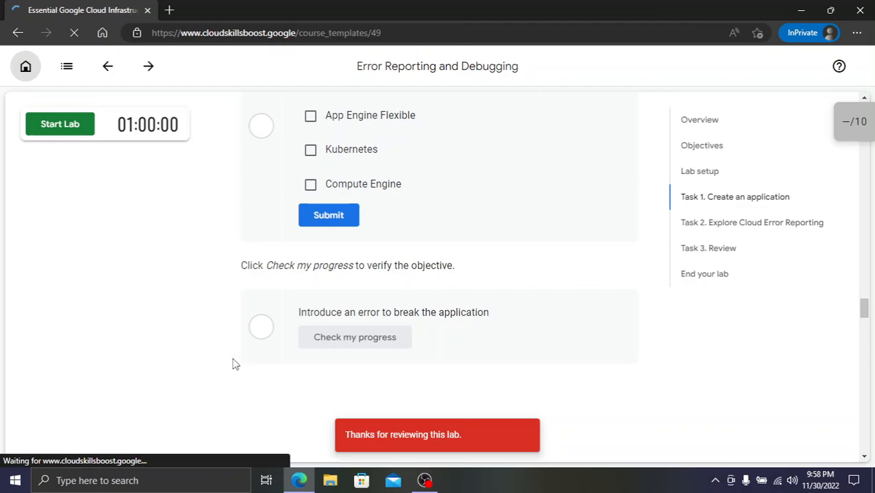
# Find the required Resource Monitoring quiz in the course's Resource Monitoring module and open it
pyautogui.scroll(-20, 343, 325)
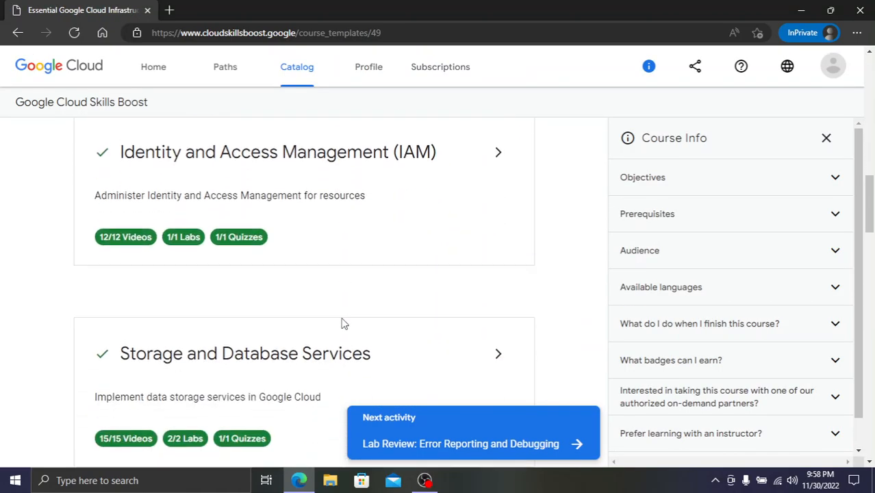
pyautogui.scroll(-12, 333, 329)
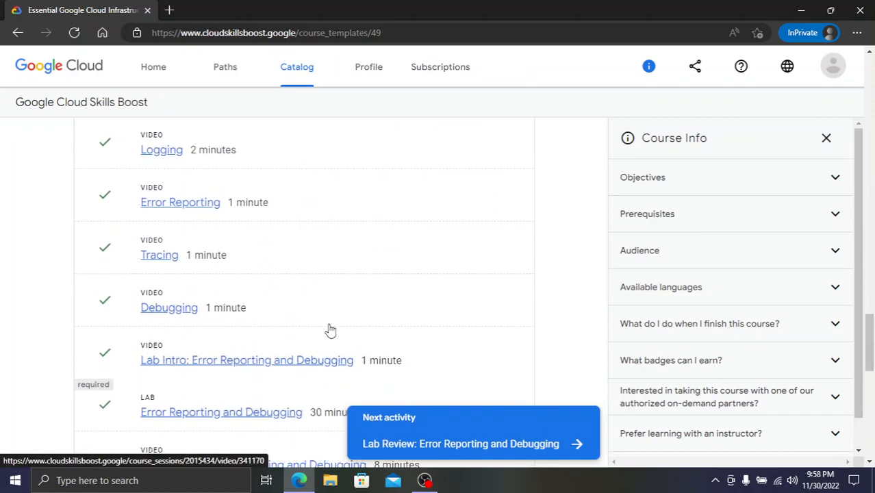
pyautogui.scroll(1, 205, 315)
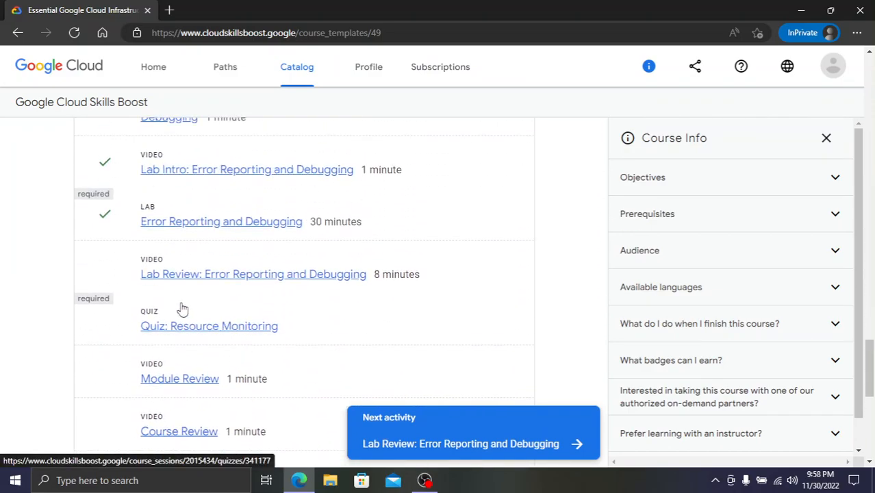
pyautogui.scroll(-2, 178, 303)
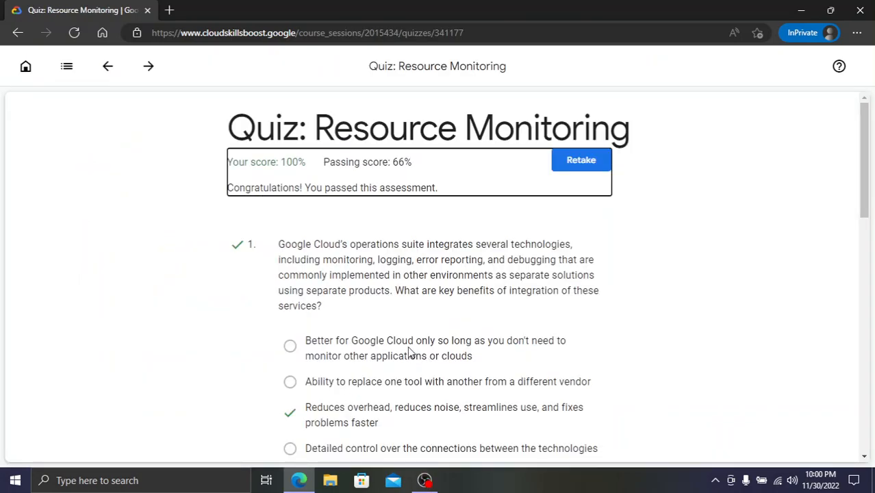
# Review the score and the marked answers and explanations of all three questions in the Resource Monitoring quiz
pyautogui.click(693, 302)
pyautogui.scroll(-2, 693, 302)
pyautogui.scroll(1, 686, 304)
pyautogui.scroll(1, 686, 303)
pyautogui.moveTo(317, 133); pyautogui.dragTo(660, 139)
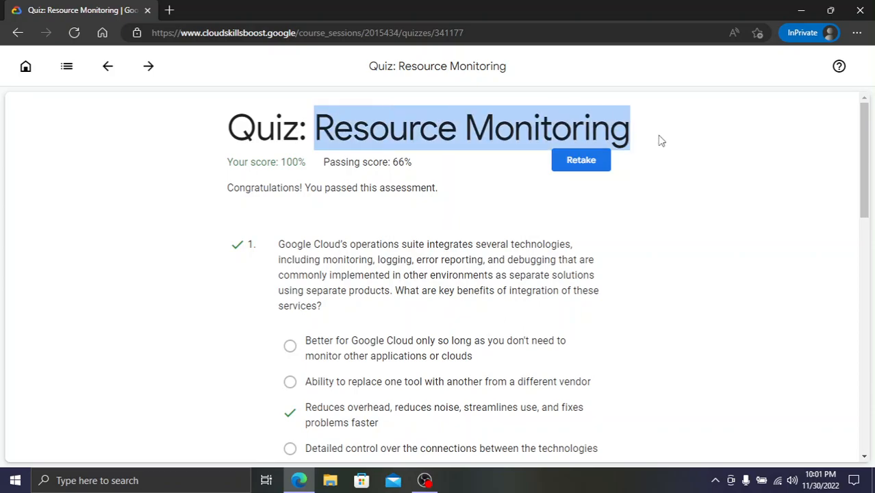
pyautogui.click(659, 280)
pyautogui.scroll(-1, 611, 297)
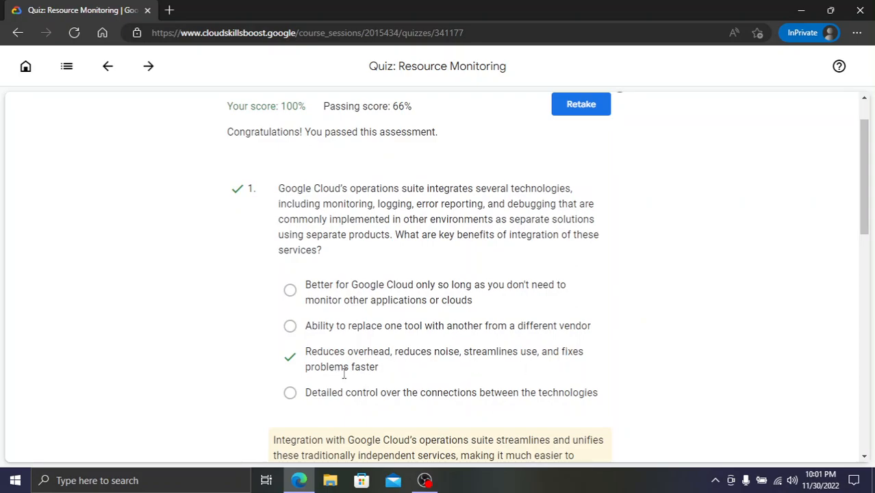
pyautogui.scroll(-4, 383, 372)
pyautogui.scroll(-1, 386, 373)
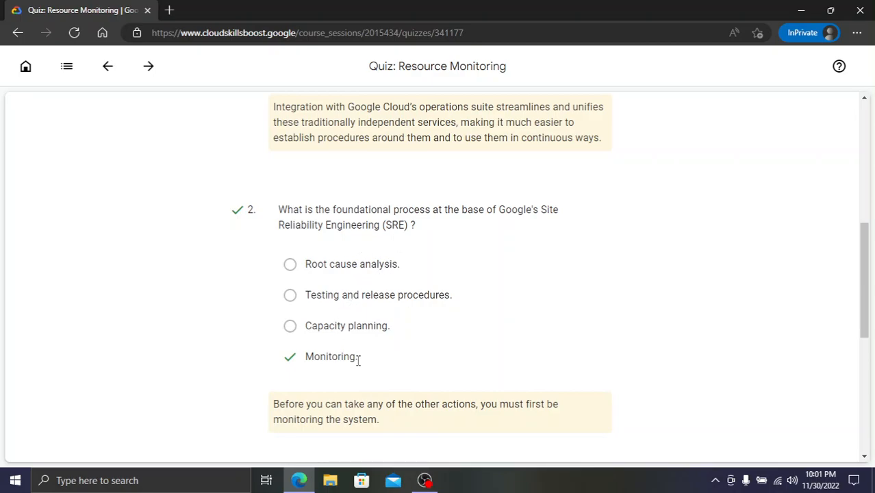
pyautogui.scroll(-3, 328, 358)
pyautogui.scroll(-2, 341, 362)
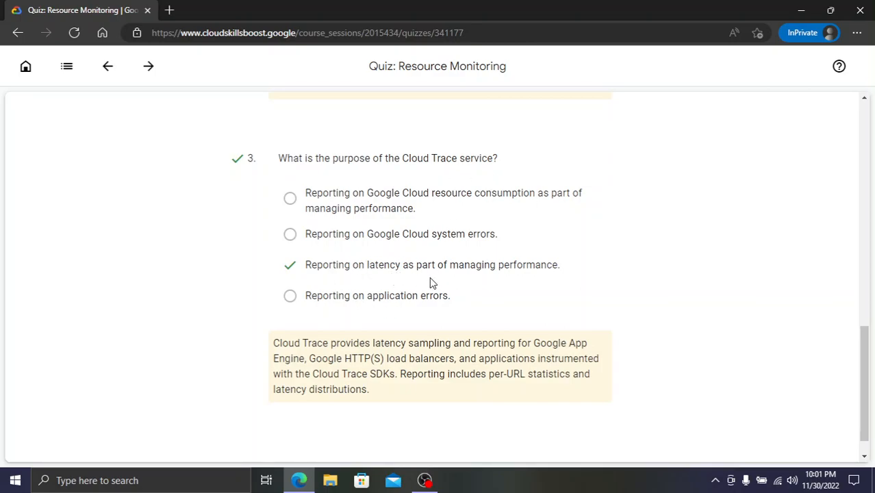
pyautogui.scroll(-1, 429, 278)
pyautogui.scroll(5, 397, 267)
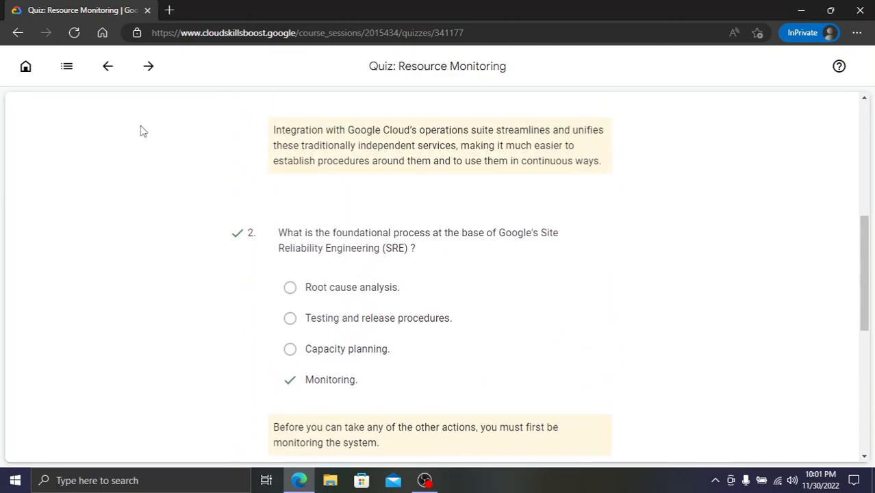
# Open the Course Resources document from the course outline
pyautogui.click(66, 66)
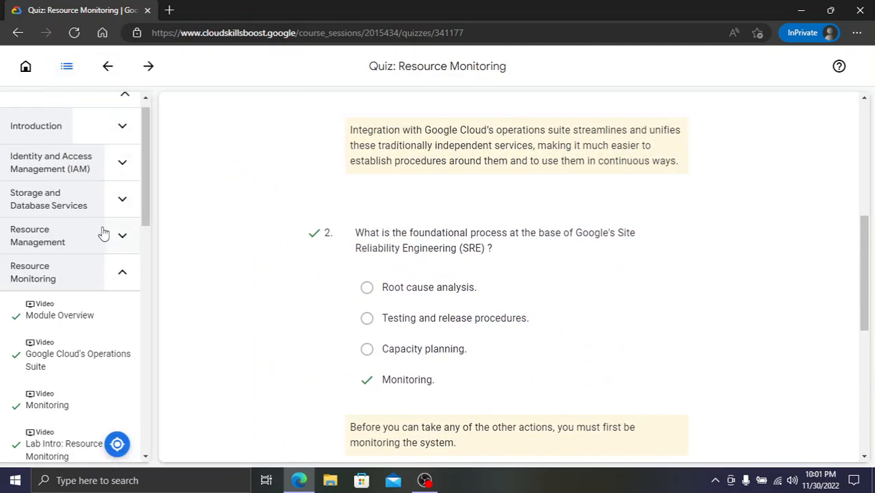
pyautogui.scroll(-10, 95, 260)
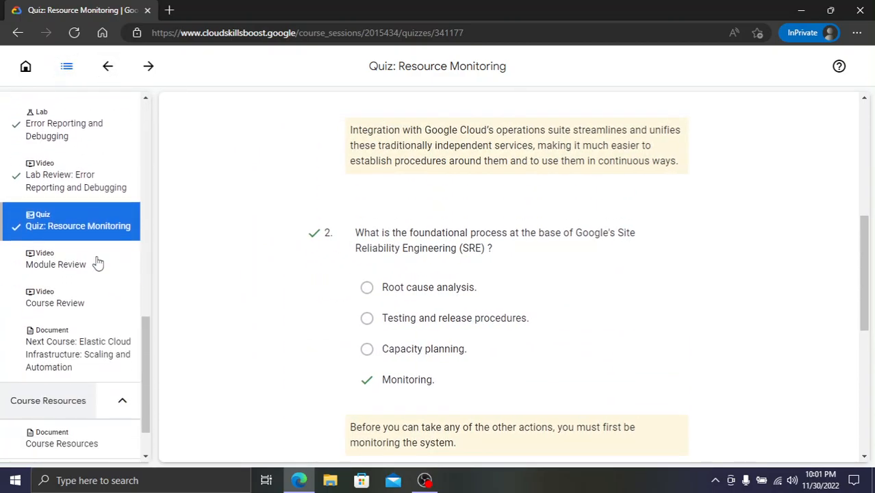
pyautogui.scroll(-1, 89, 325)
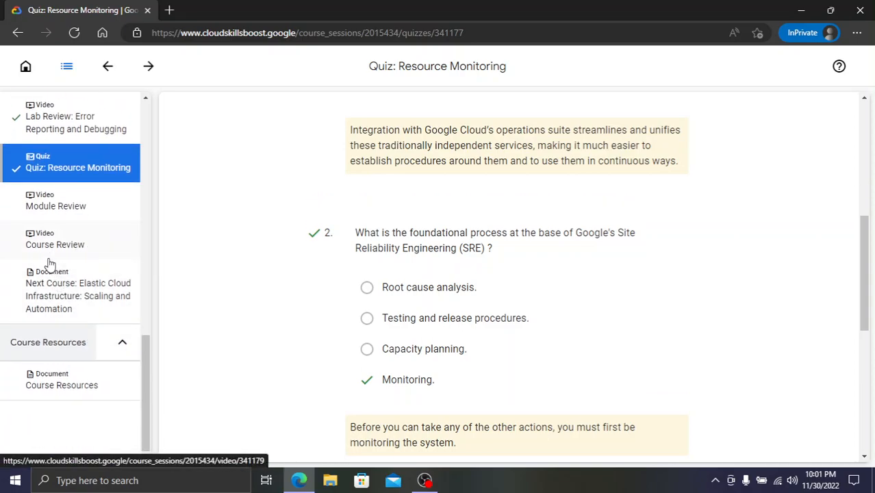
pyautogui.click(61, 383)
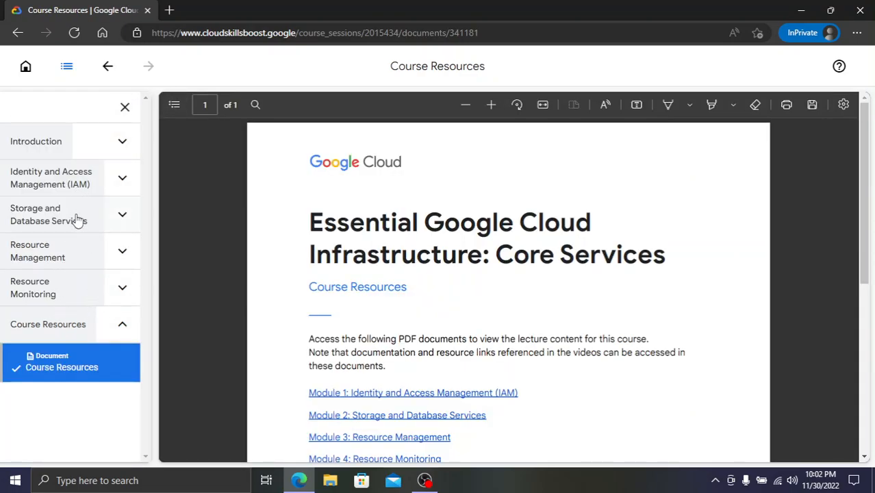
# Return to the course home page and check the completion status of the course and each of its modules
pyautogui.click(27, 67)
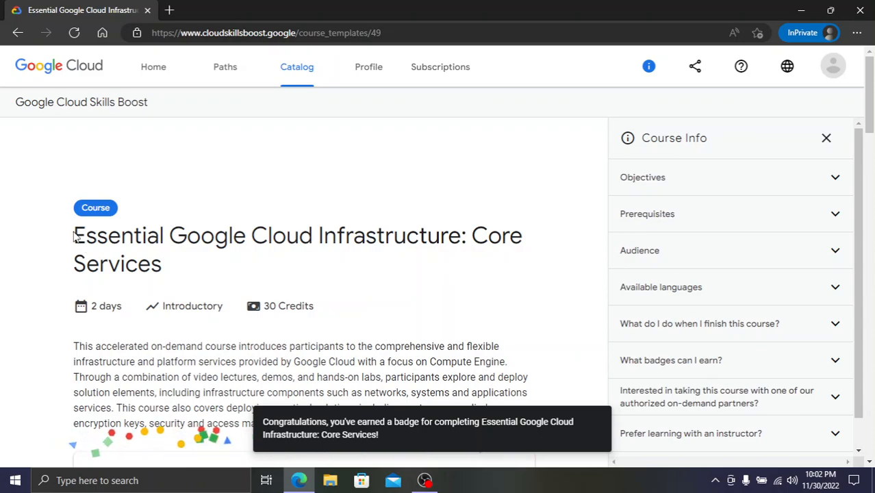
pyautogui.moveTo(76, 236); pyautogui.dragTo(161, 264)
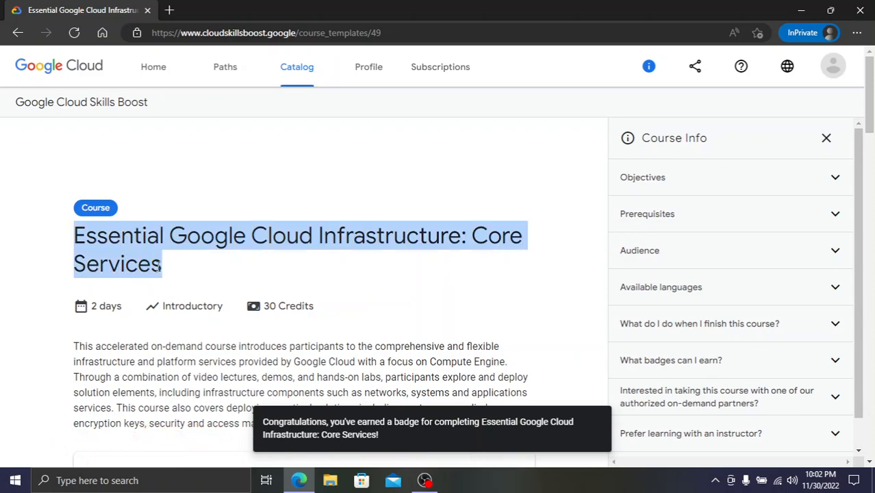
pyautogui.scroll(-6, 158, 261)
pyautogui.scroll(6, 158, 265)
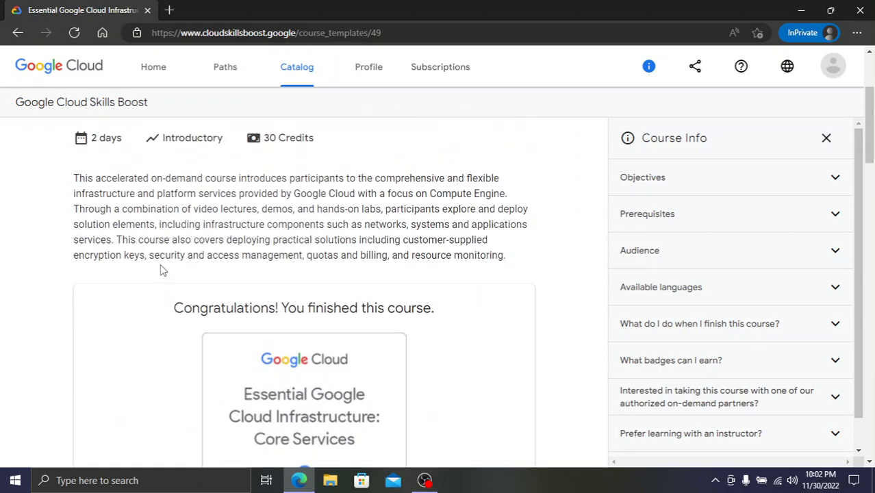
pyautogui.moveTo(124, 248); pyautogui.dragTo(86, 244)
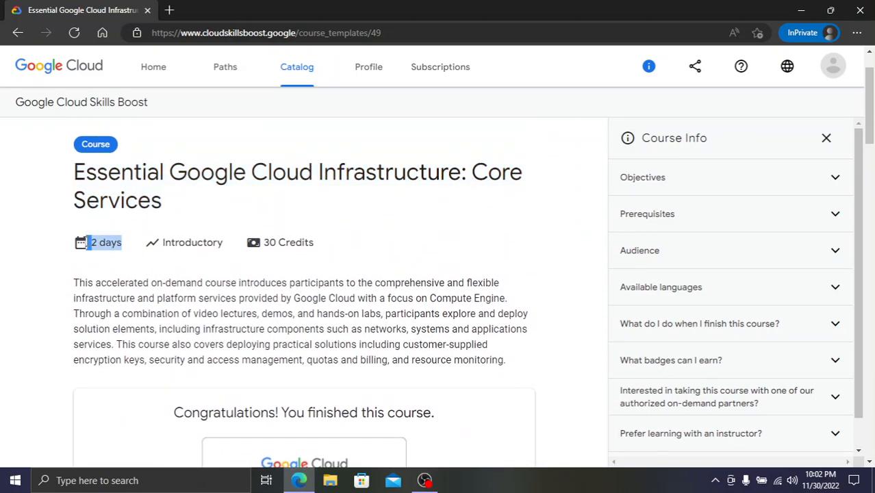
pyautogui.click(133, 261)
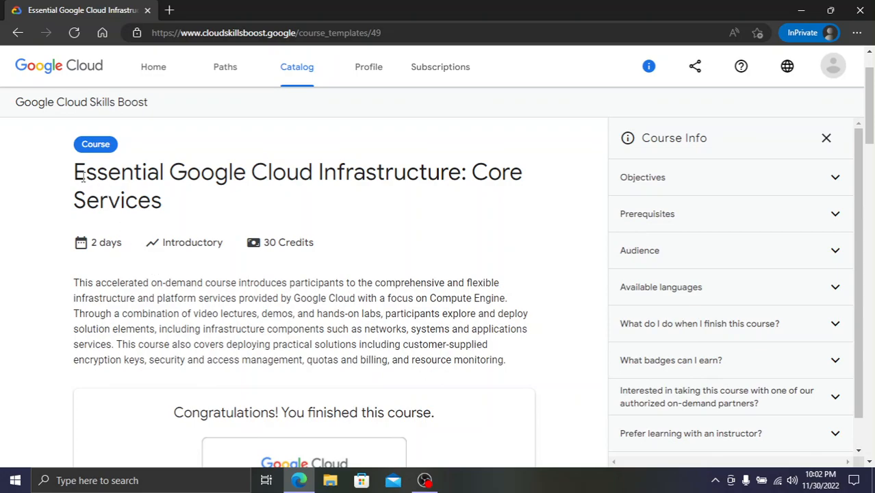
pyautogui.moveTo(70, 173); pyautogui.dragTo(172, 200)
pyautogui.scroll(-10, 229, 247)
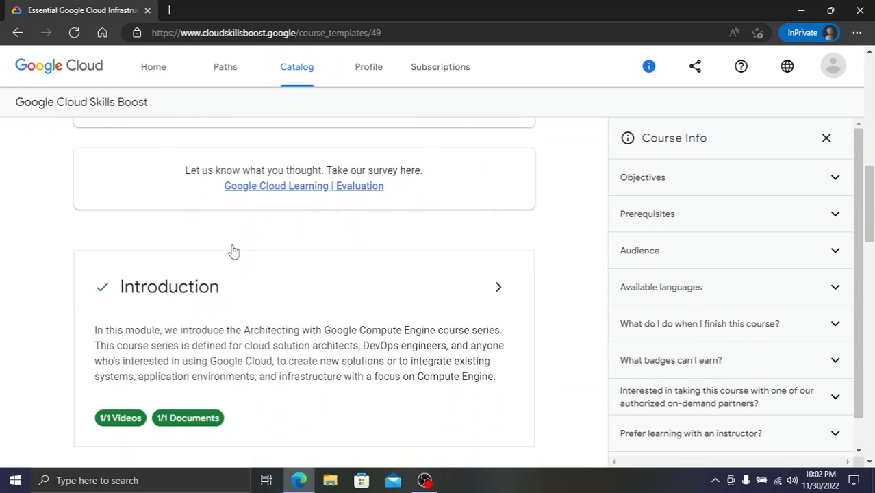
pyautogui.scroll(-13, 233, 250)
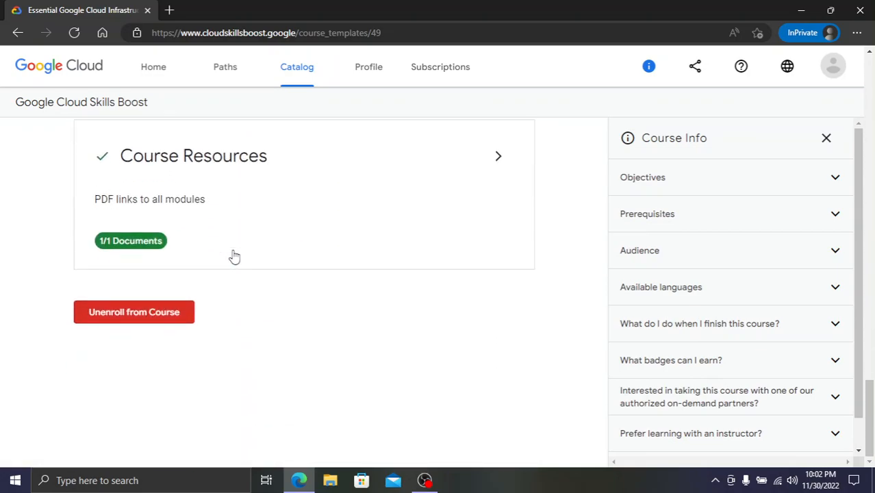
pyautogui.scroll(6, 234, 252)
pyautogui.scroll(10, 240, 246)
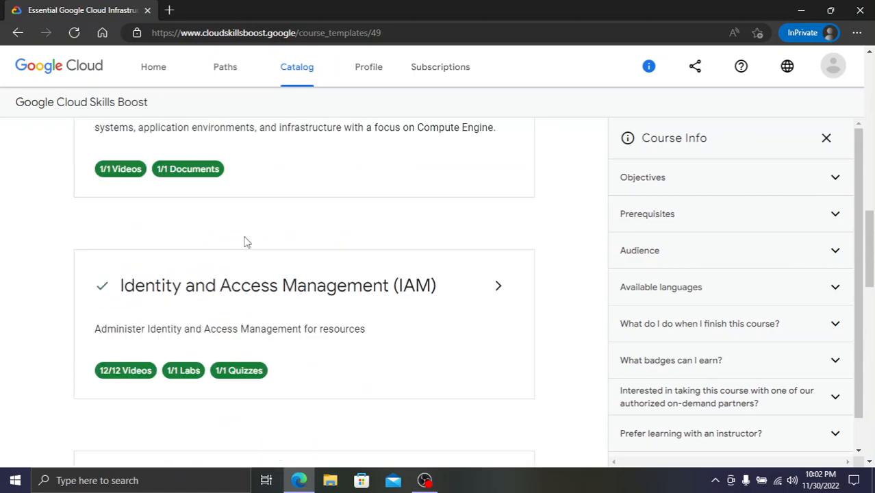
# Open the profile's badges and examine the completion badge and earned date for Essential Google Cloud Infrastructure: Core Services
pyautogui.click(374, 80)
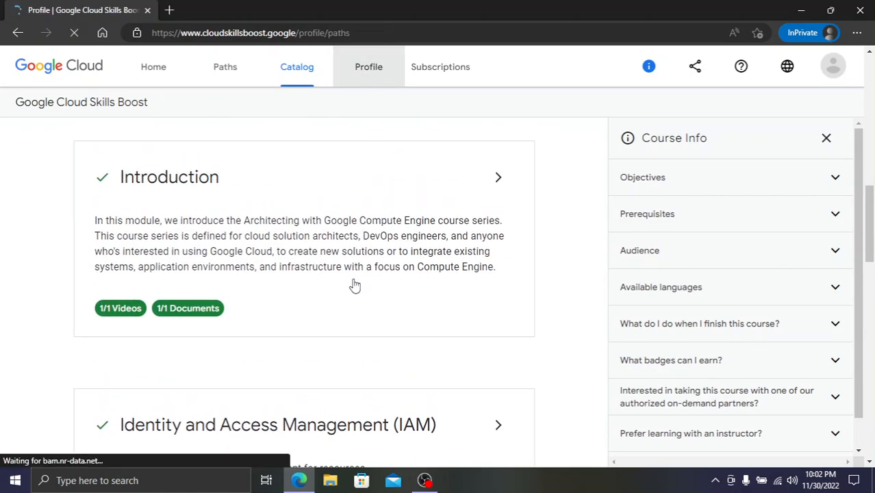
pyautogui.scroll(-3, 431, 240)
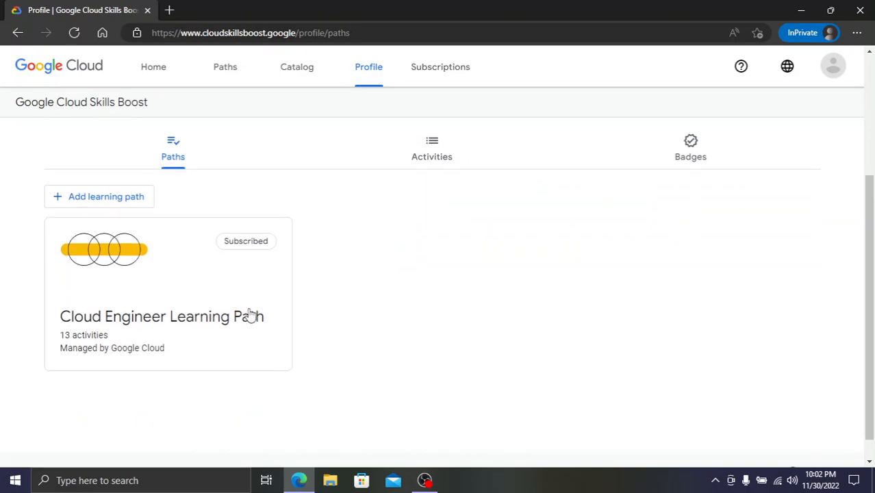
pyautogui.click(732, 164)
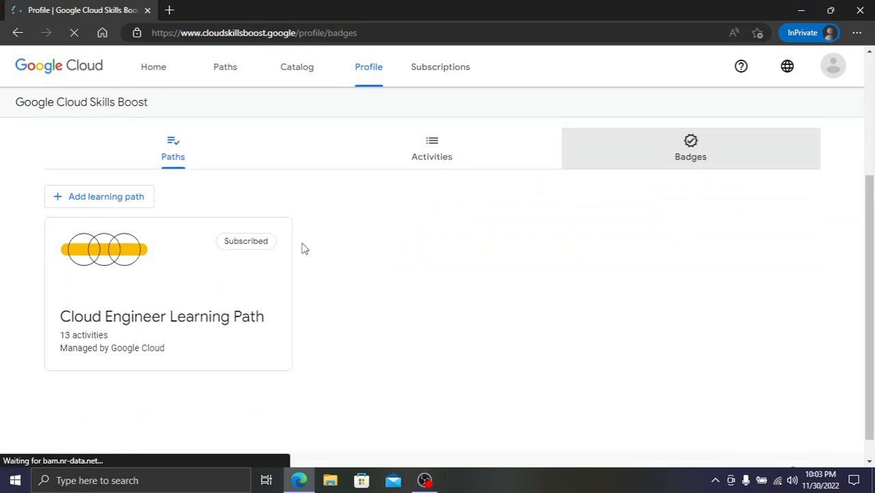
pyautogui.scroll(-5, 303, 248)
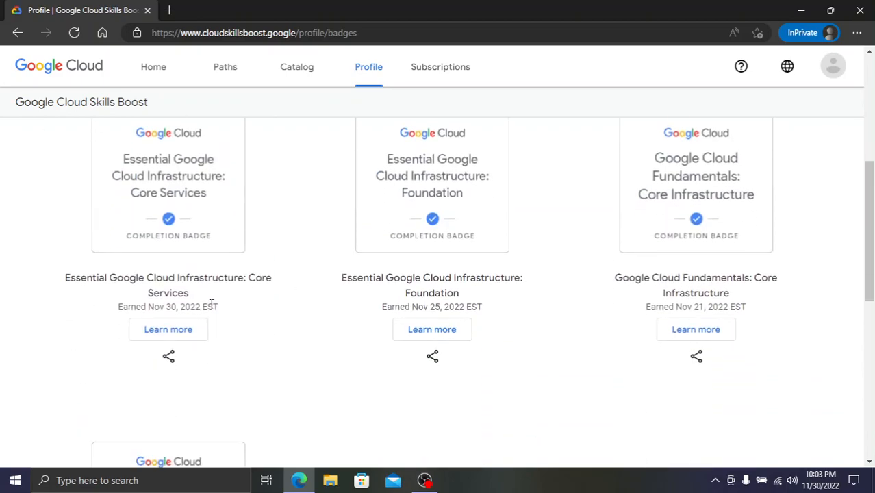
pyautogui.moveTo(232, 309); pyautogui.dragTo(155, 304)
pyautogui.click(208, 303)
pyautogui.scroll(-4, 210, 284)
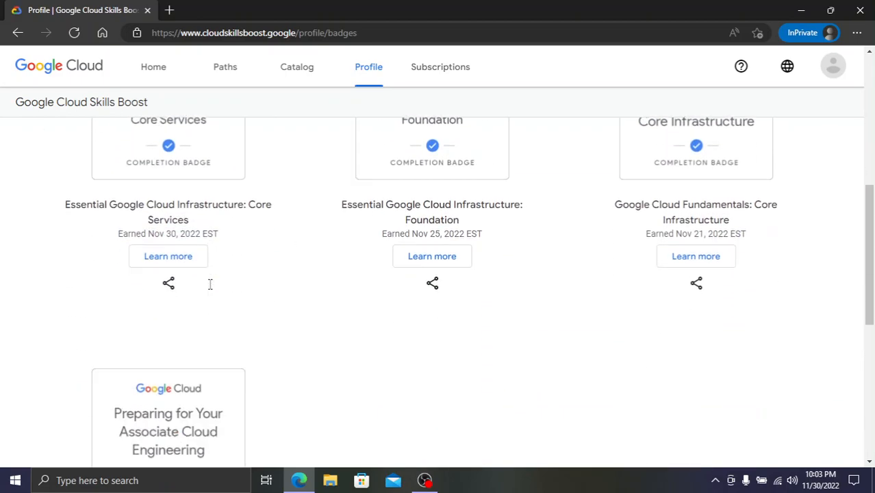
pyautogui.scroll(10, 211, 284)
pyautogui.scroll(3, 222, 301)
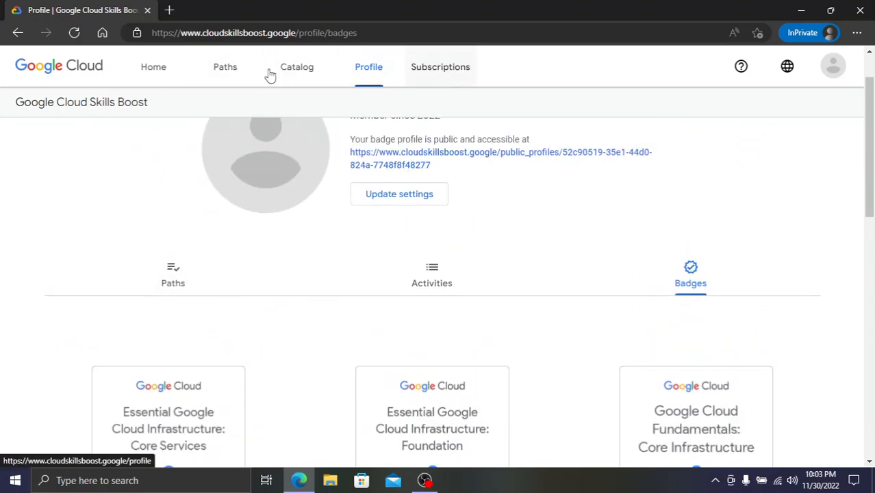
# Open the Cloud Engineer Learning Path and look through its completed and remaining courses and quests
pyautogui.click(223, 71)
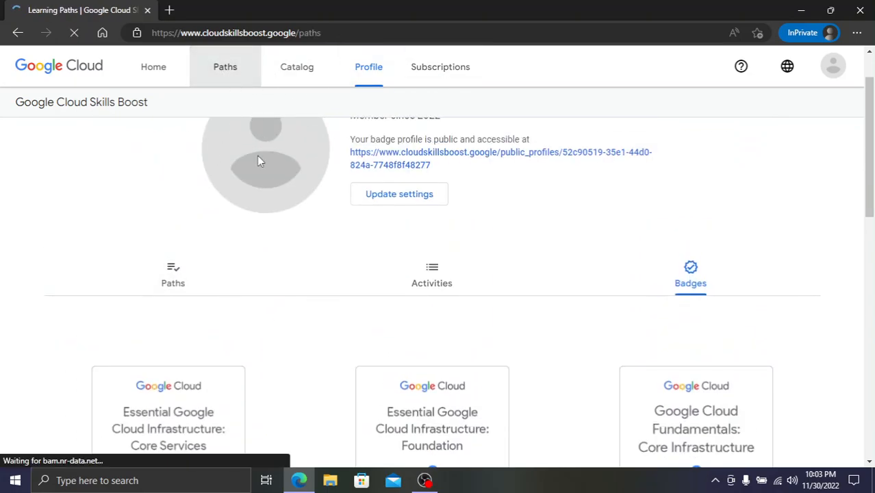
pyautogui.scroll(-3, 506, 285)
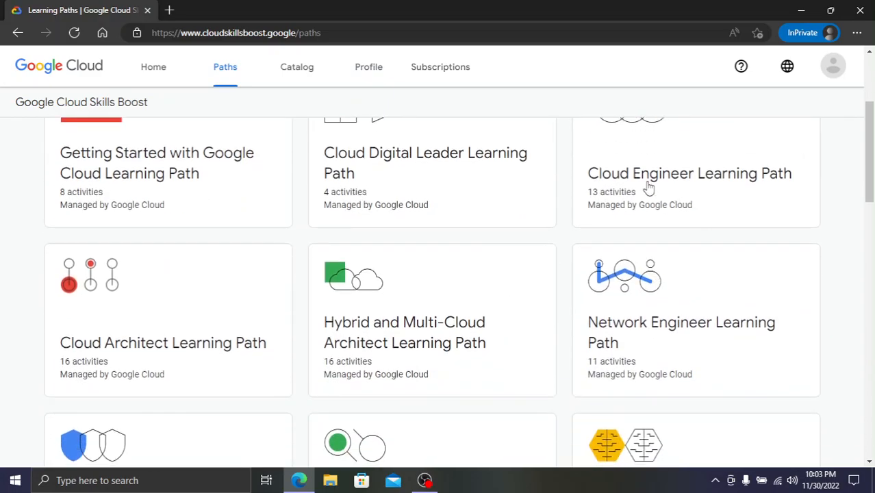
pyautogui.scroll(3, 708, 253)
pyautogui.click(684, 358)
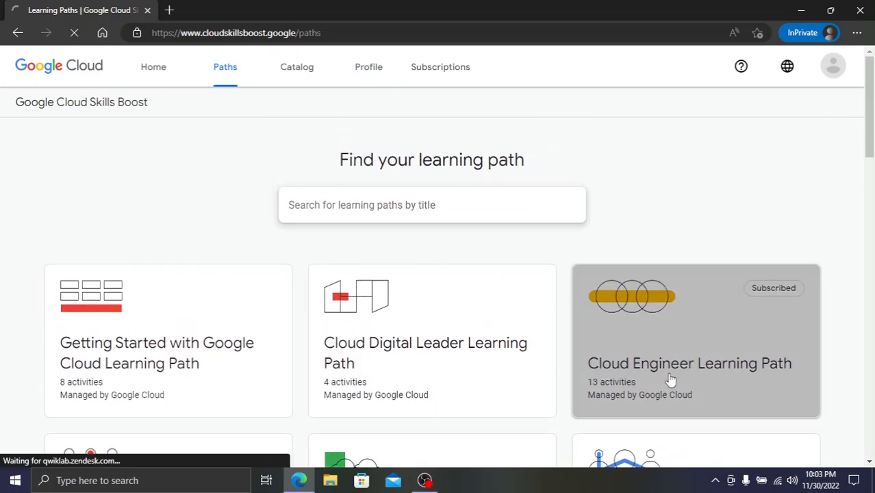
pyautogui.scroll(-5, 340, 225)
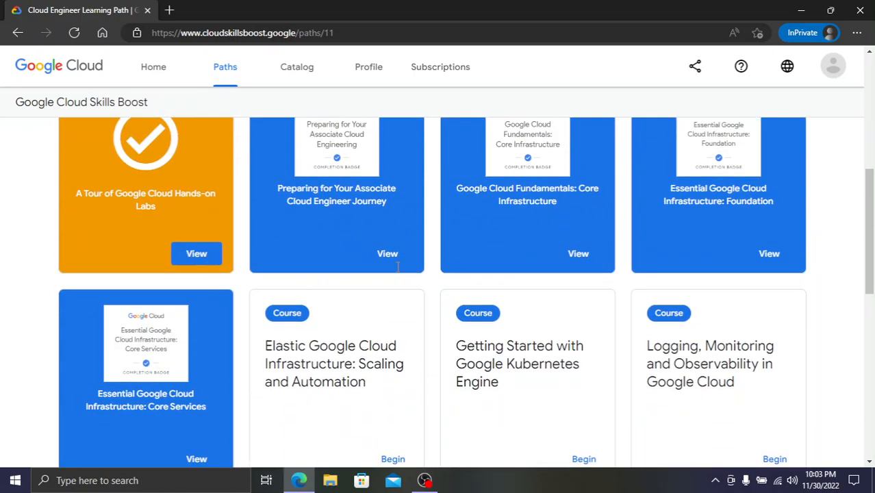
pyautogui.scroll(-3, 273, 305)
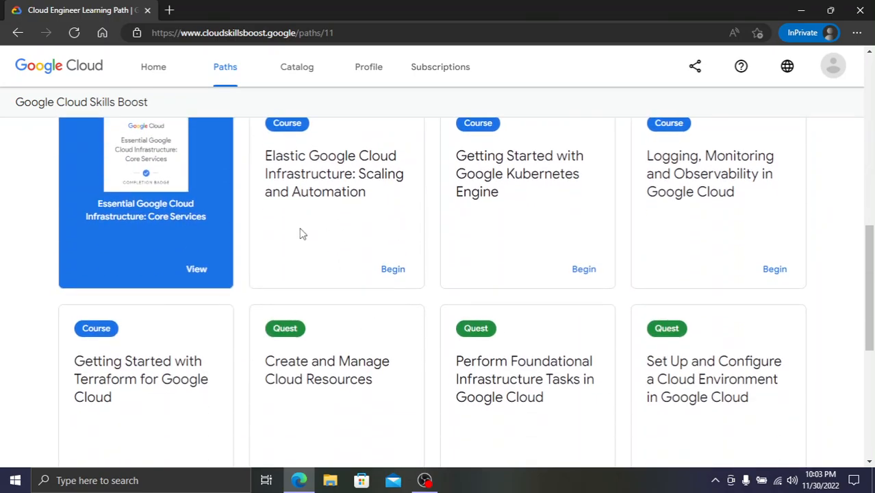
pyautogui.scroll(1, 283, 217)
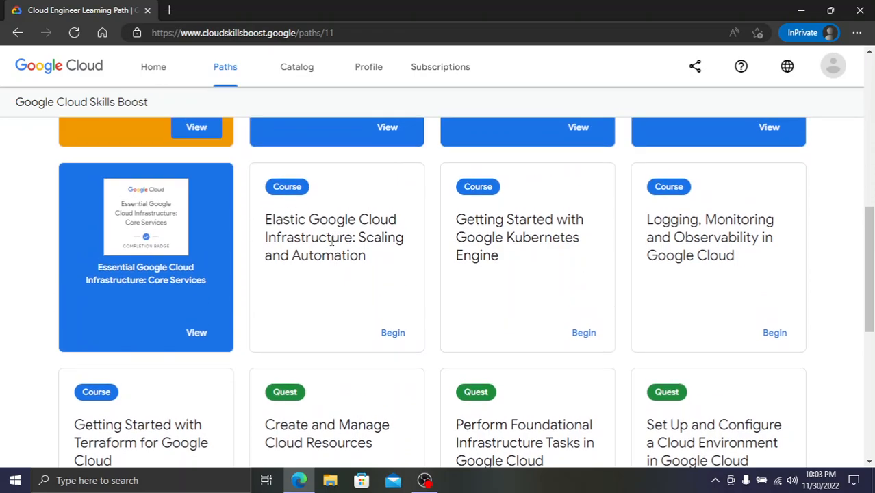